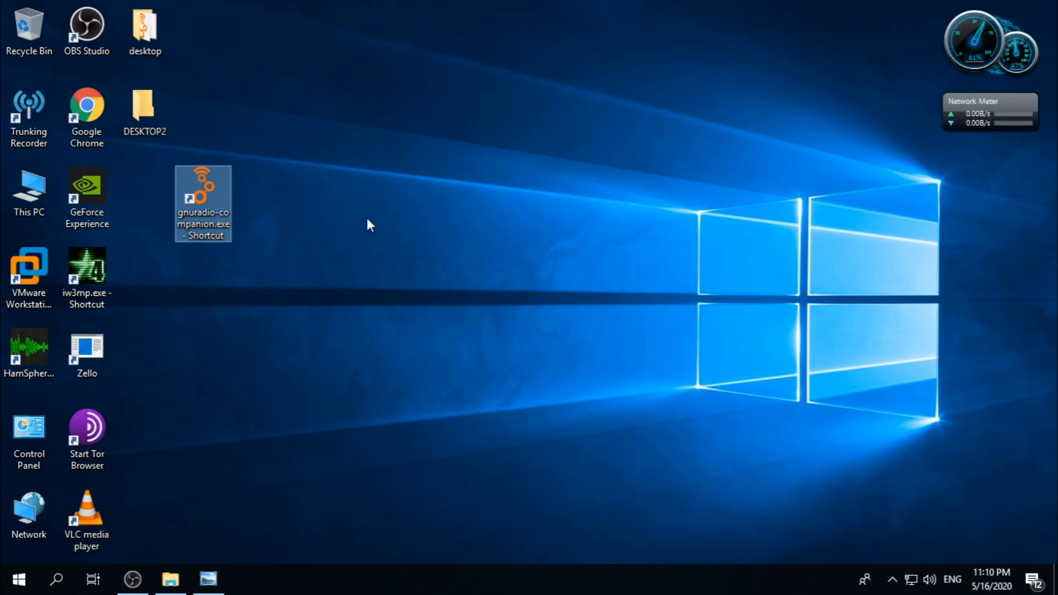
- Switch to GNU Radio Companion and create a new WX GUI flowgraph
key(alt+Tab)
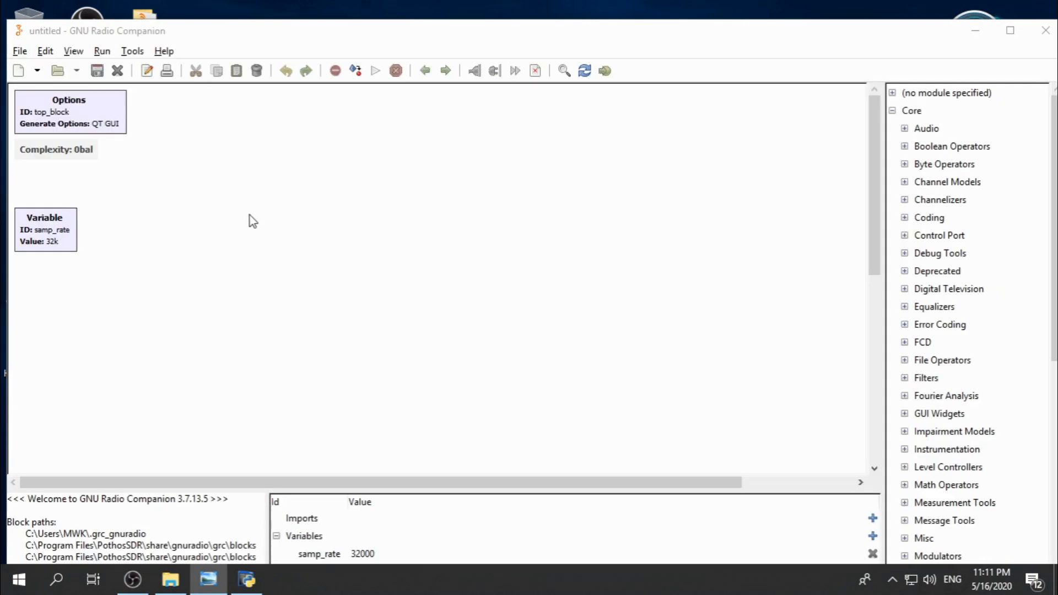
click(22, 51)
mouse_move(32, 66)
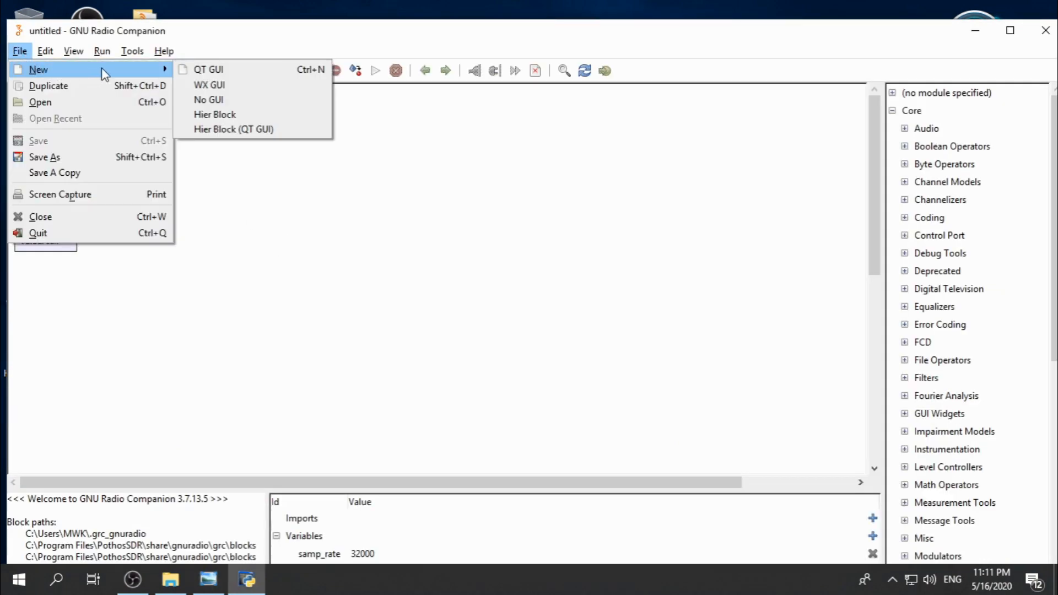
click(216, 85)
click(50, 95)
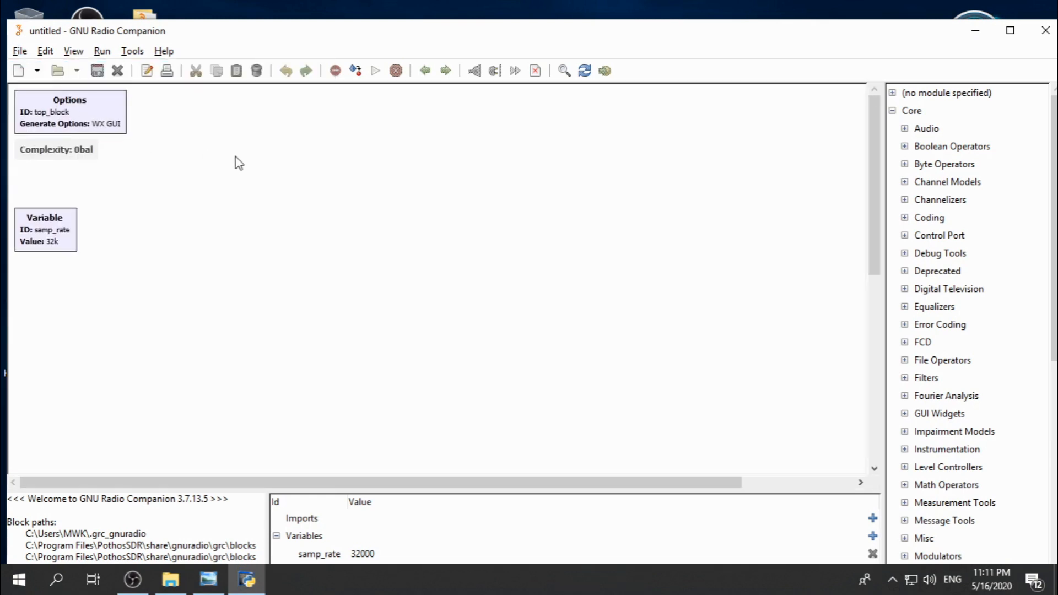
- Set the Options block's ID to AIRBAND and its title to "airband receiver"
double_click(83, 120)
drag(439, 135, 247, 96)
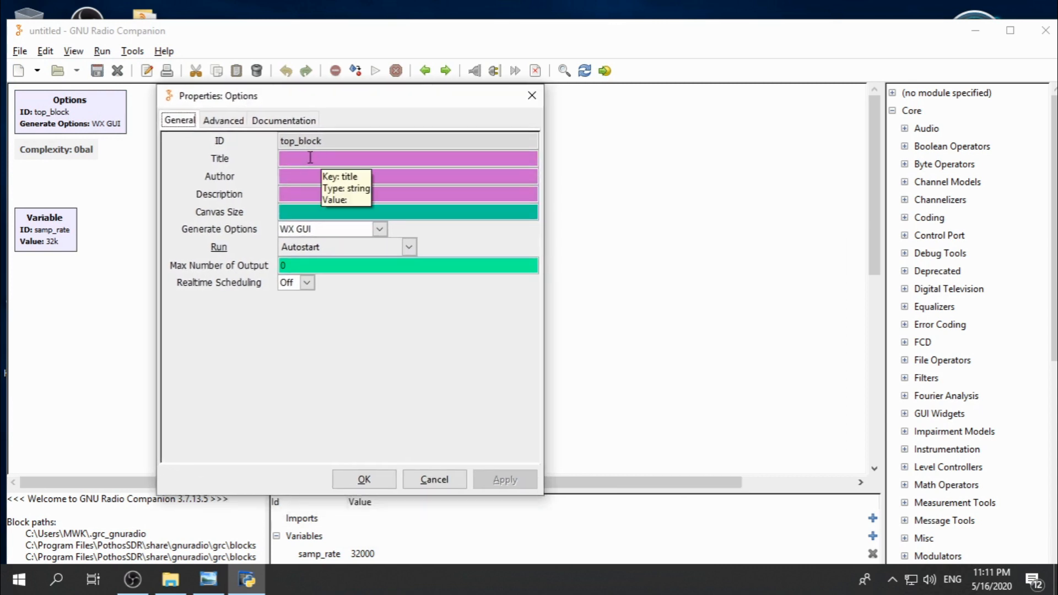
double_click(343, 142)
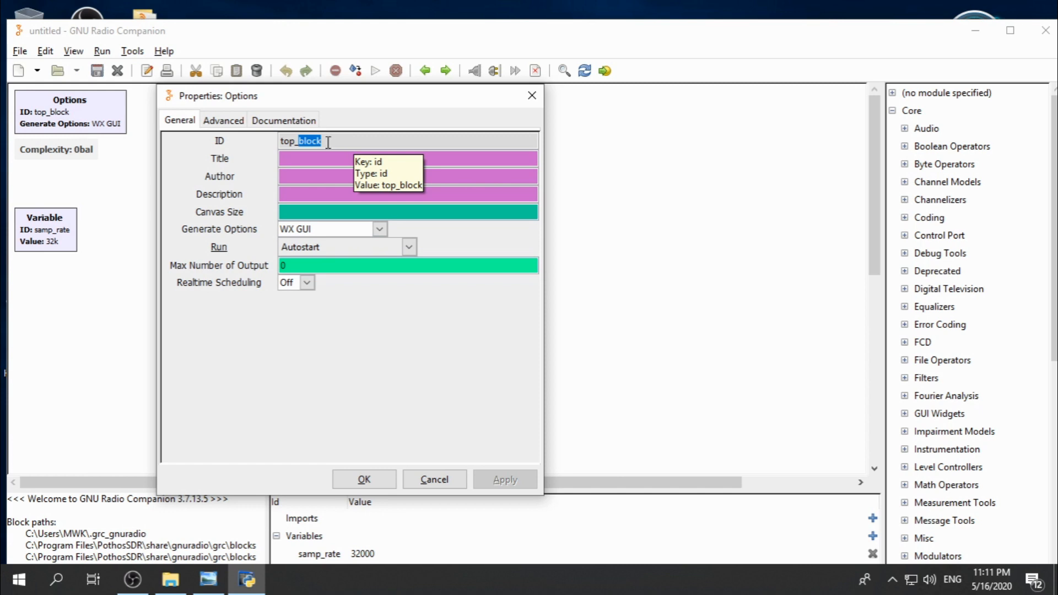
triple_click(326, 142)
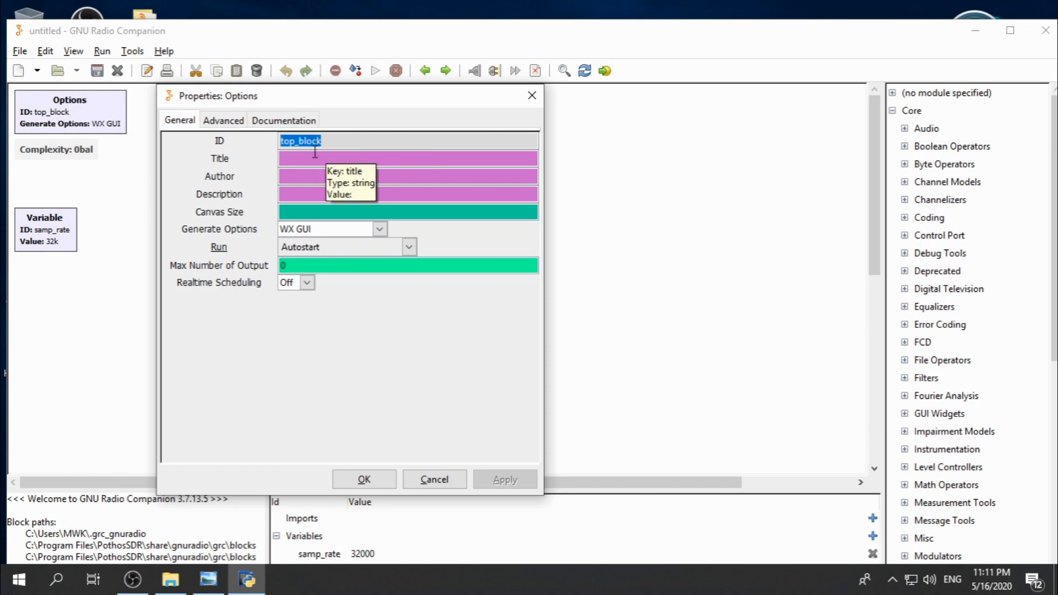
text(AIRBA)
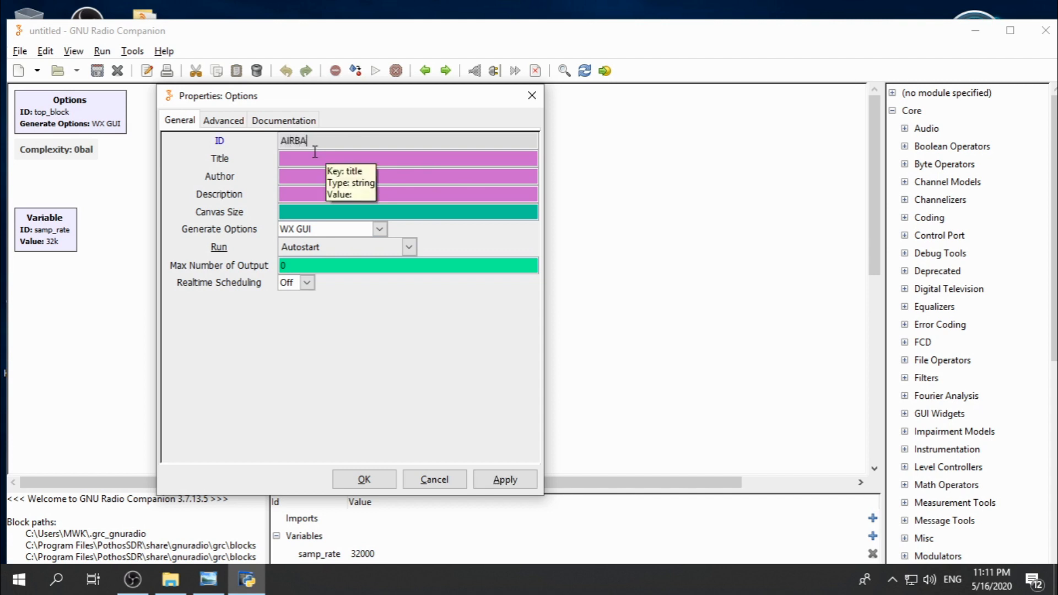
text(ND)
click(362, 159)
text(airba)
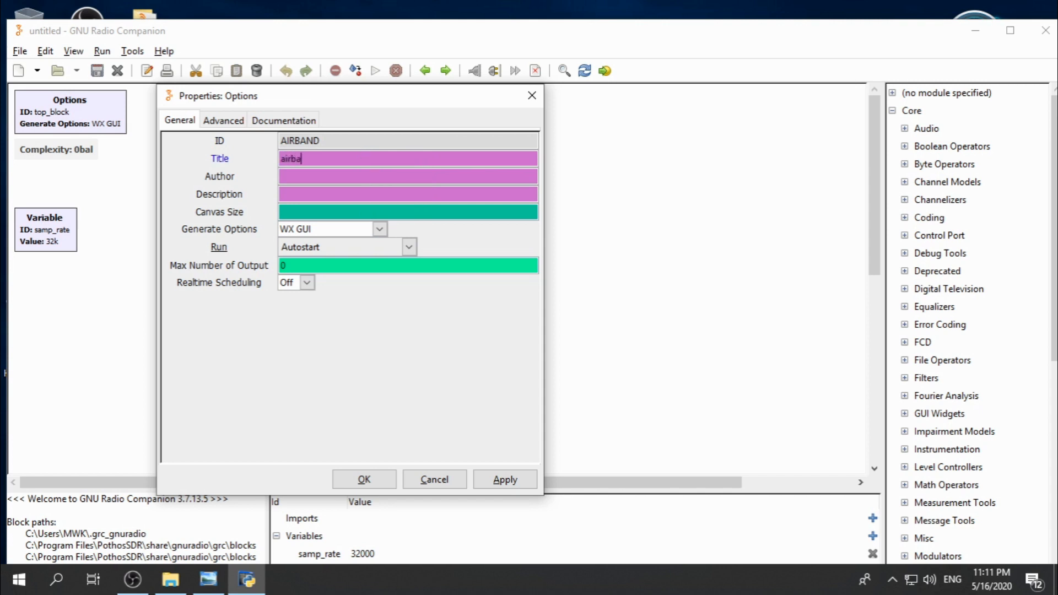
text(nd re)
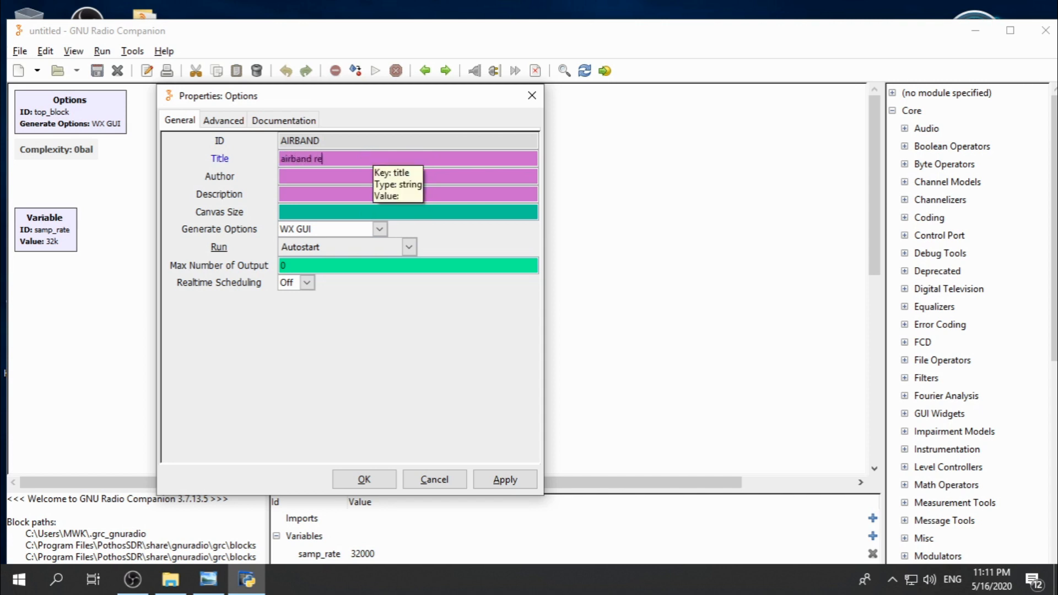
text(ceiver)
- Fill in the author's name and the description "airband" in the Options properties, and accept the changes
click(322, 177)
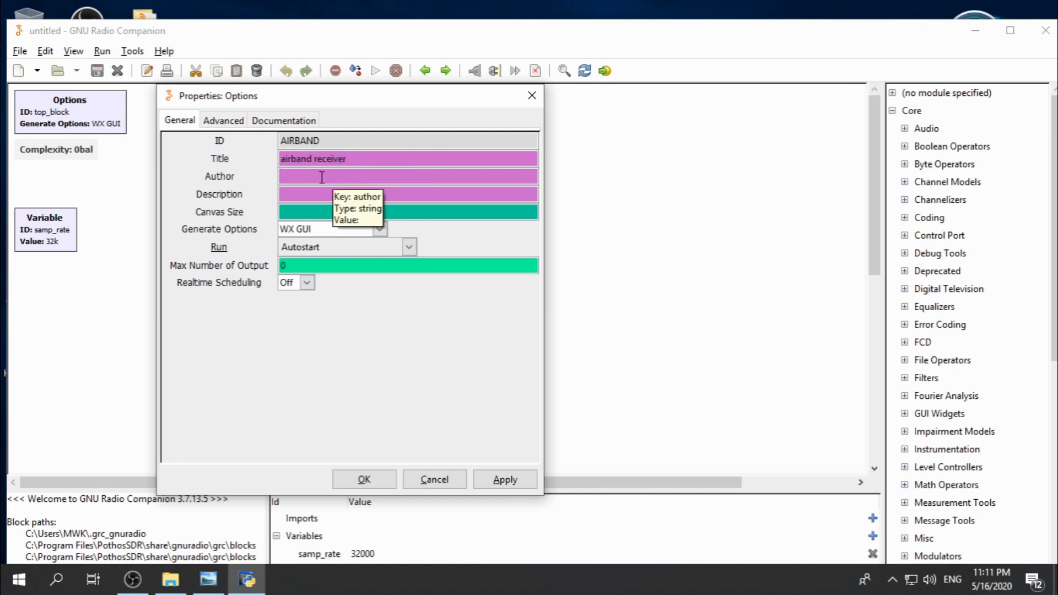
text(mwk)
click(327, 194)
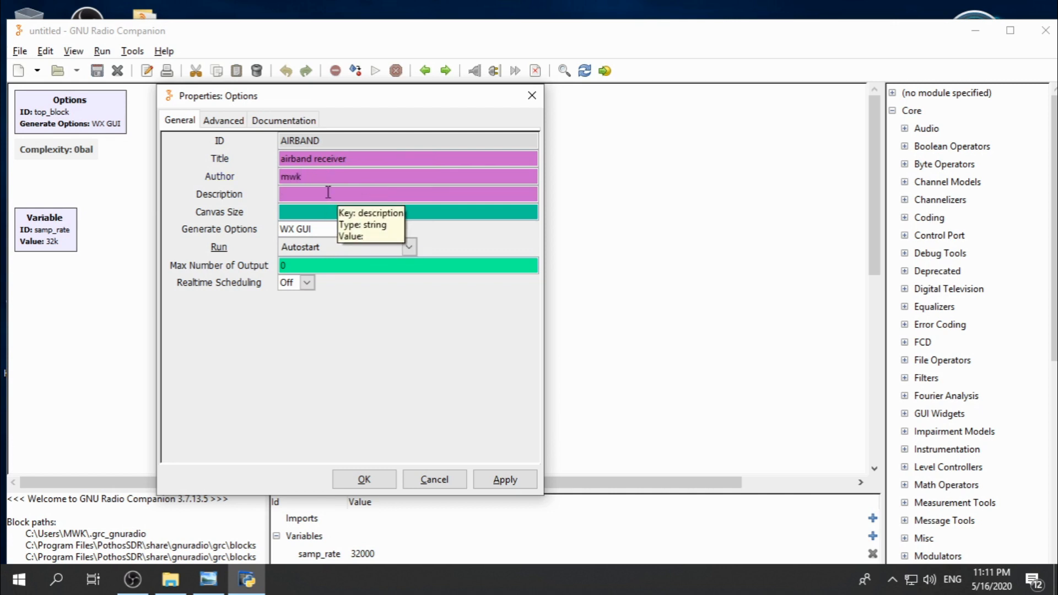
text(airband)
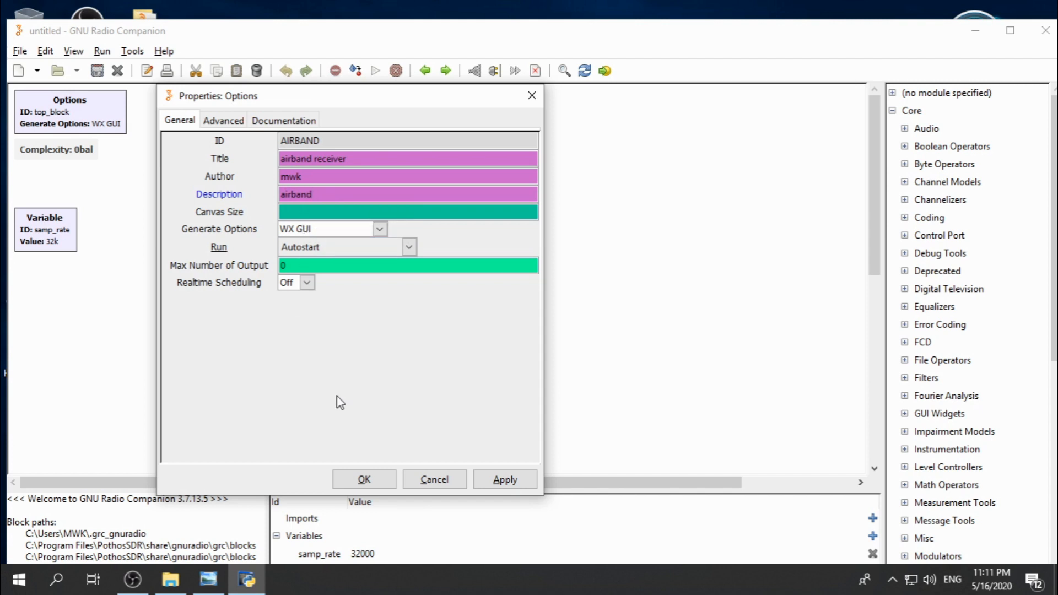
click(362, 481)
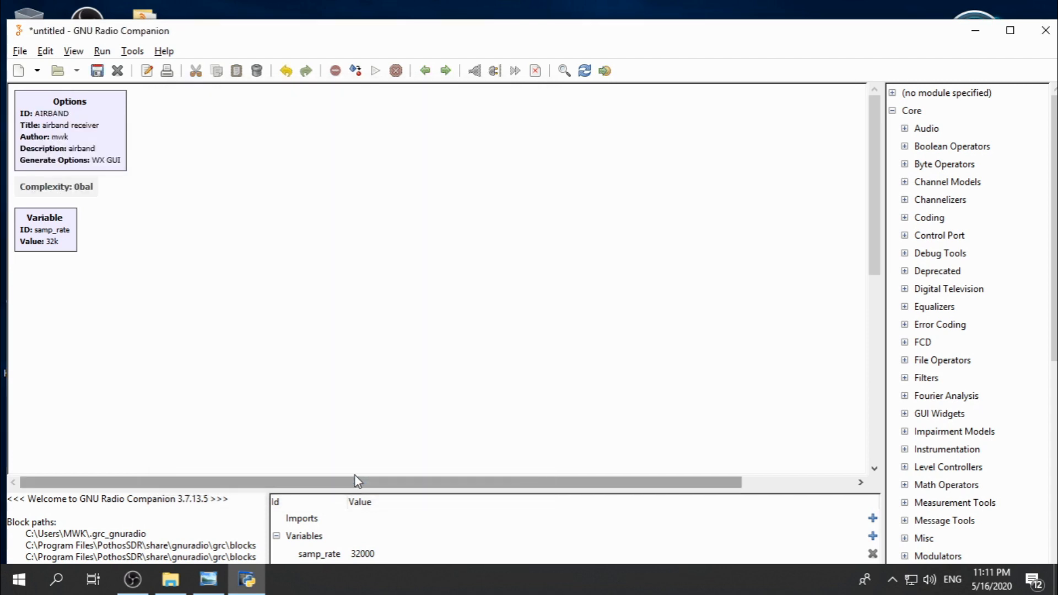
- Set the samp_rate variable's value to 2.4e6 and move its block beside the Options block
key(alt+Tab)
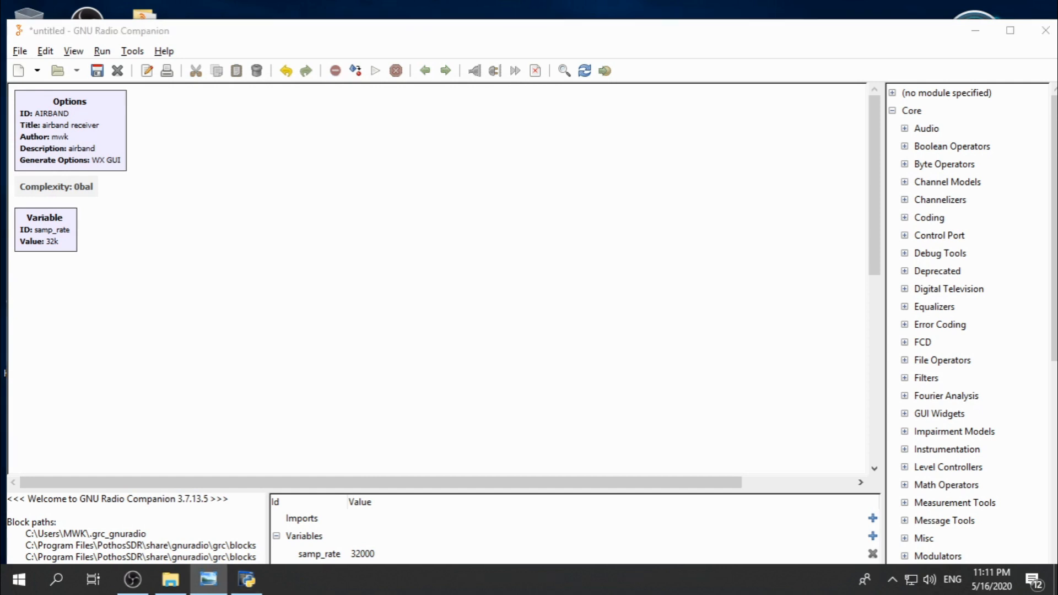
double_click(62, 230)
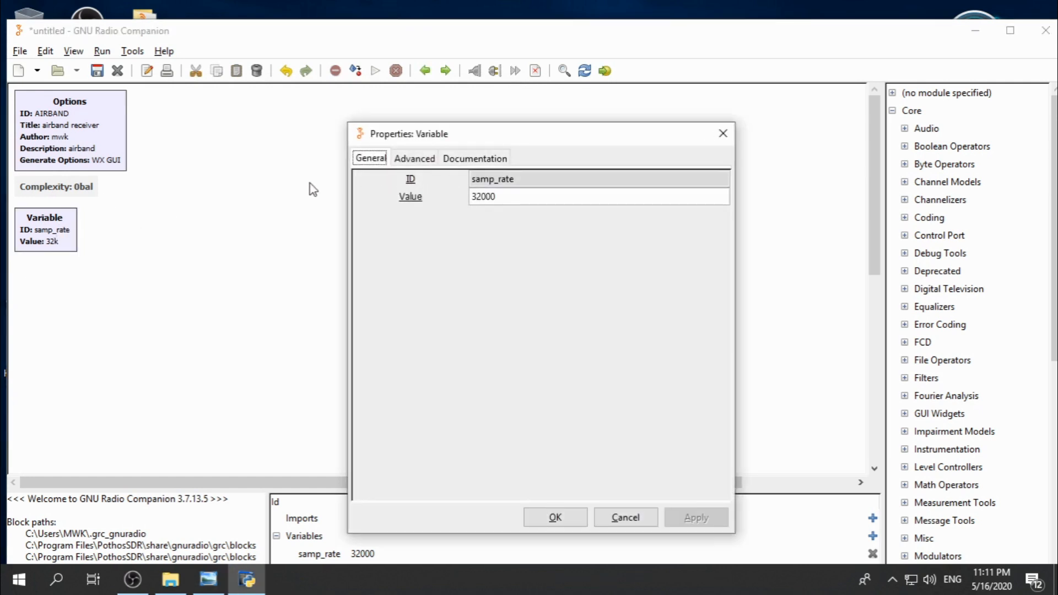
double_click(516, 199)
text(2.4)
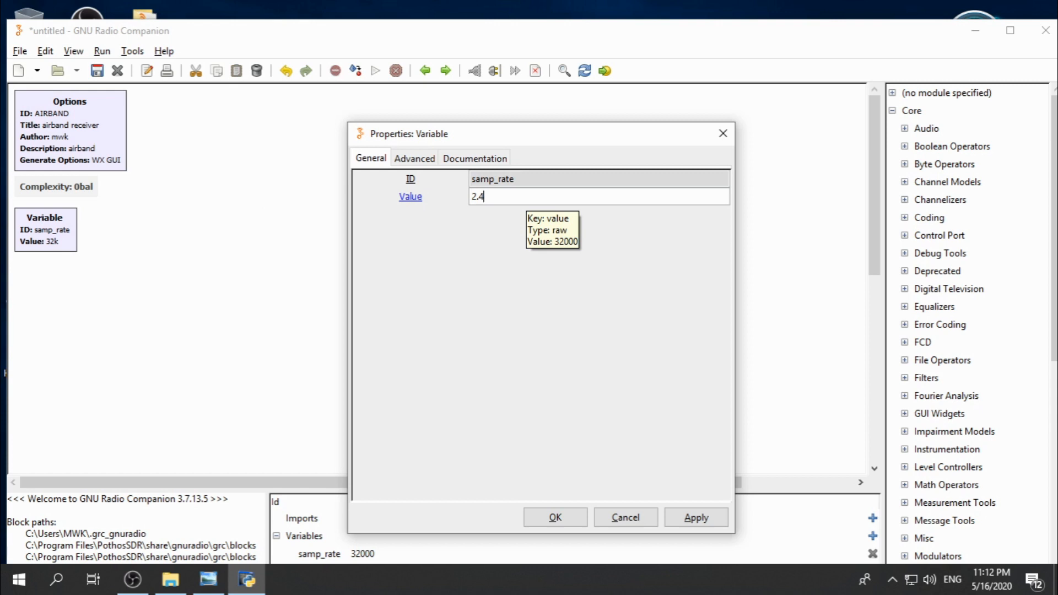
text(e6)
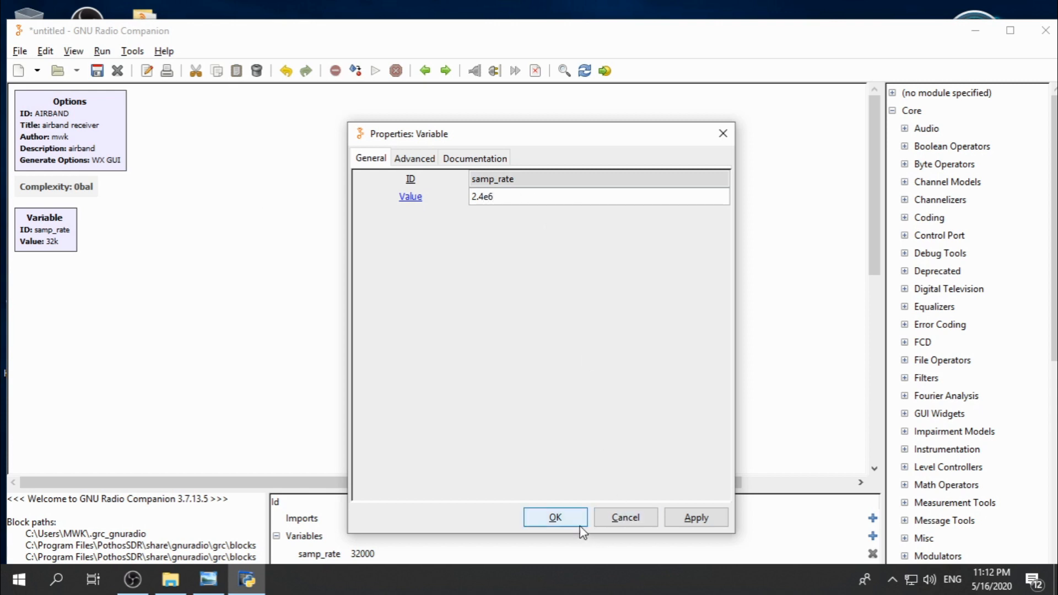
click(567, 519)
drag(44, 243, 165, 139)
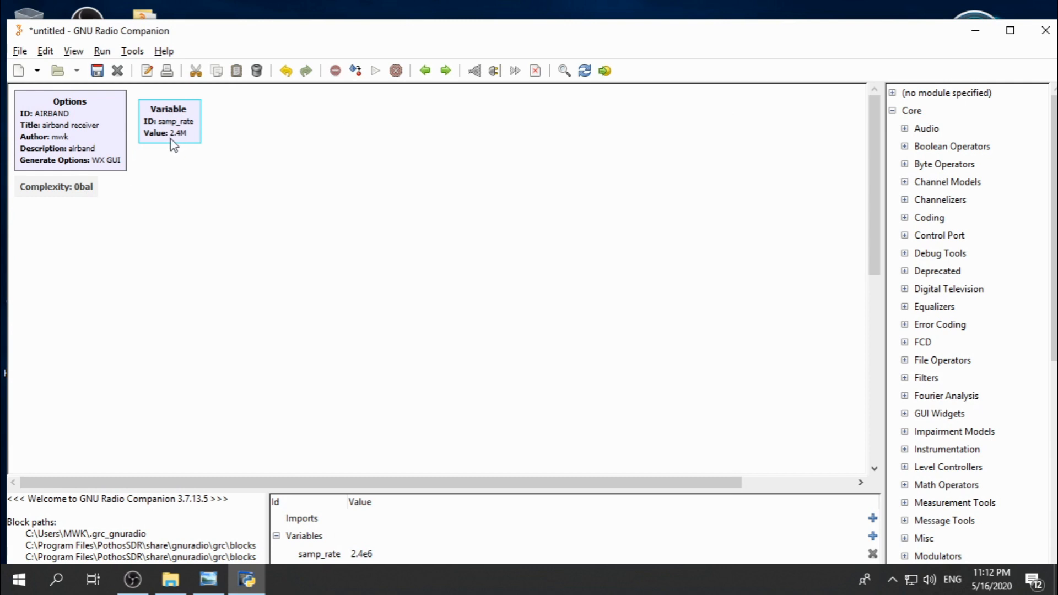
drag(161, 143, 172, 136)
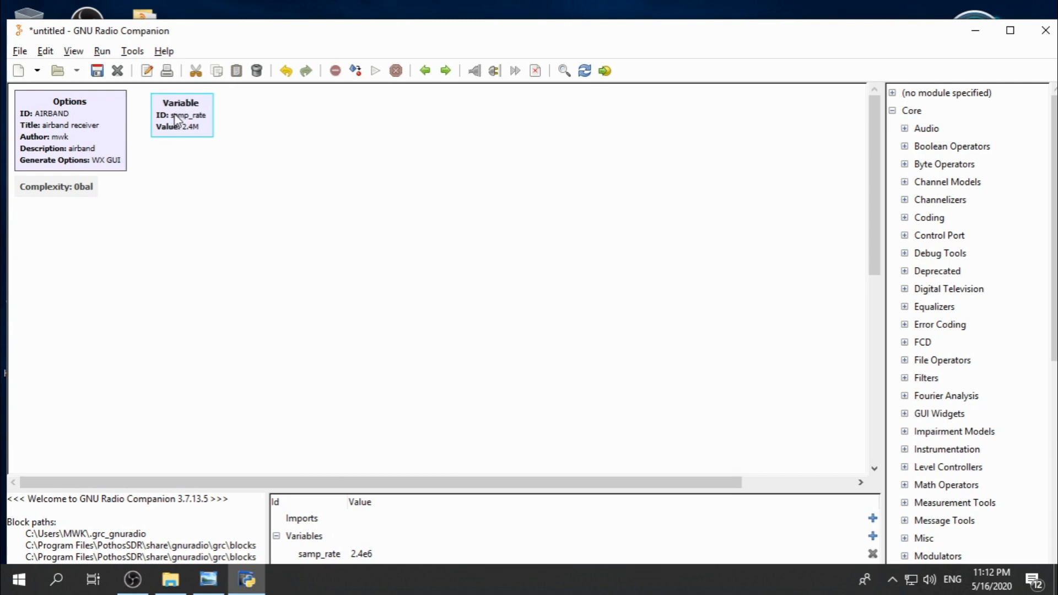
- Search the block library for "variable", add a Variable block and place it beside the samp_rate block
key(alt+Tab)
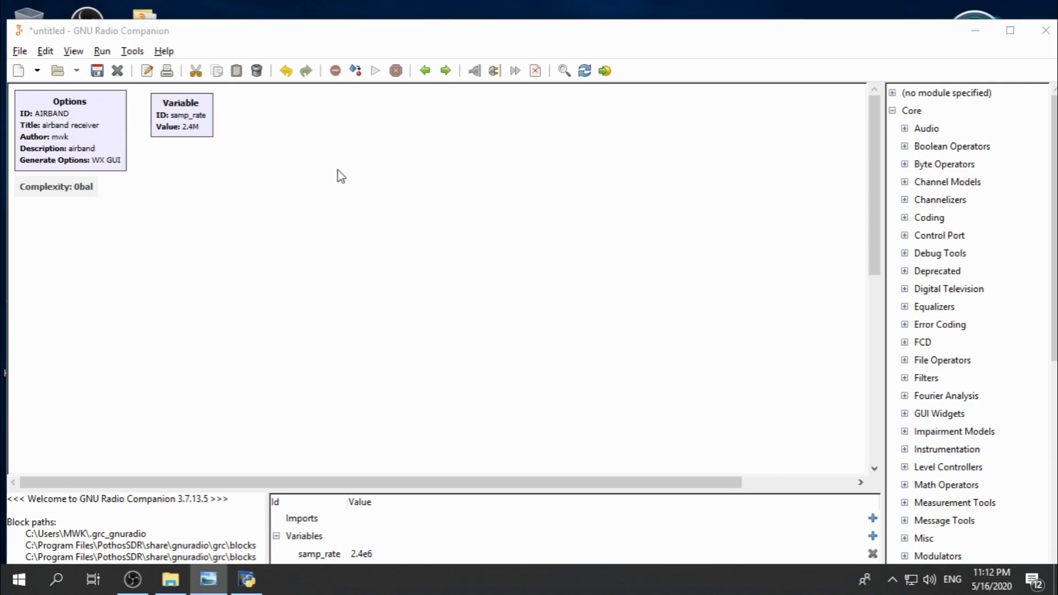
click(563, 71)
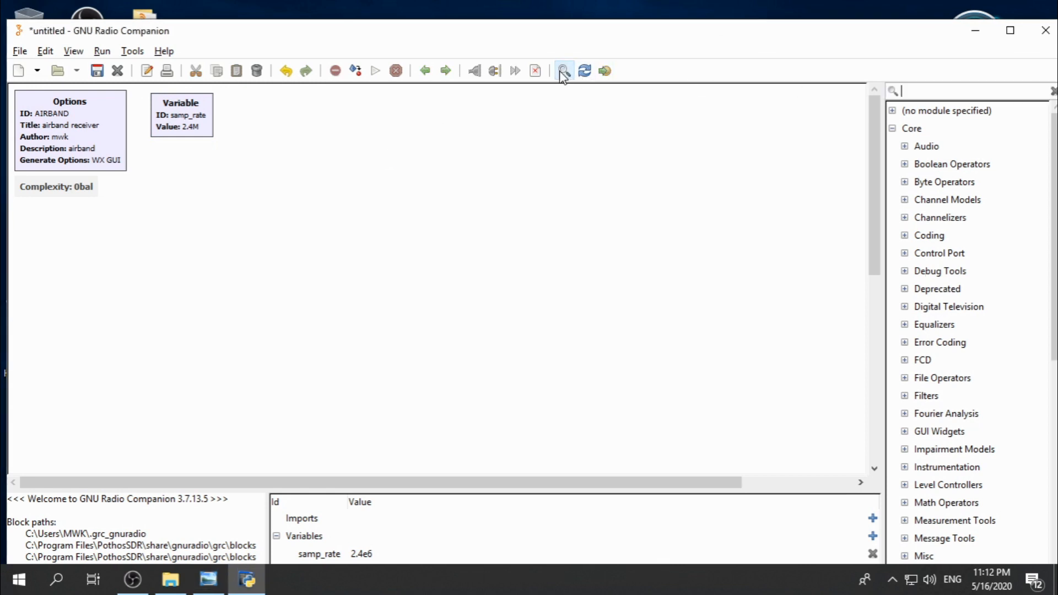
text(variable)
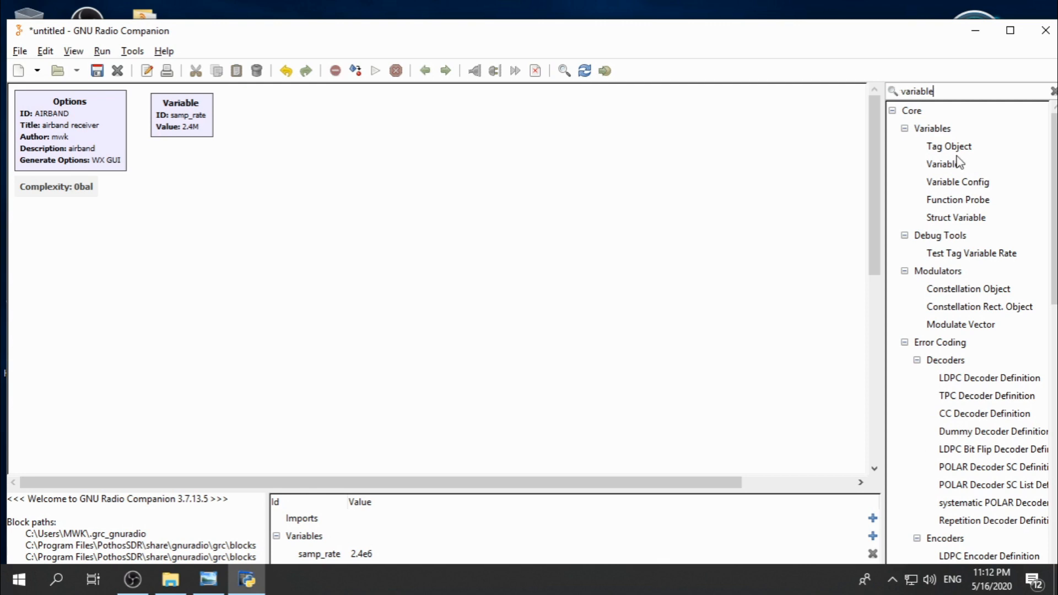
double_click(937, 166)
drag(373, 403, 268, 119)
- Change the ID of the new Variable block to base_freq
double_click(267, 110)
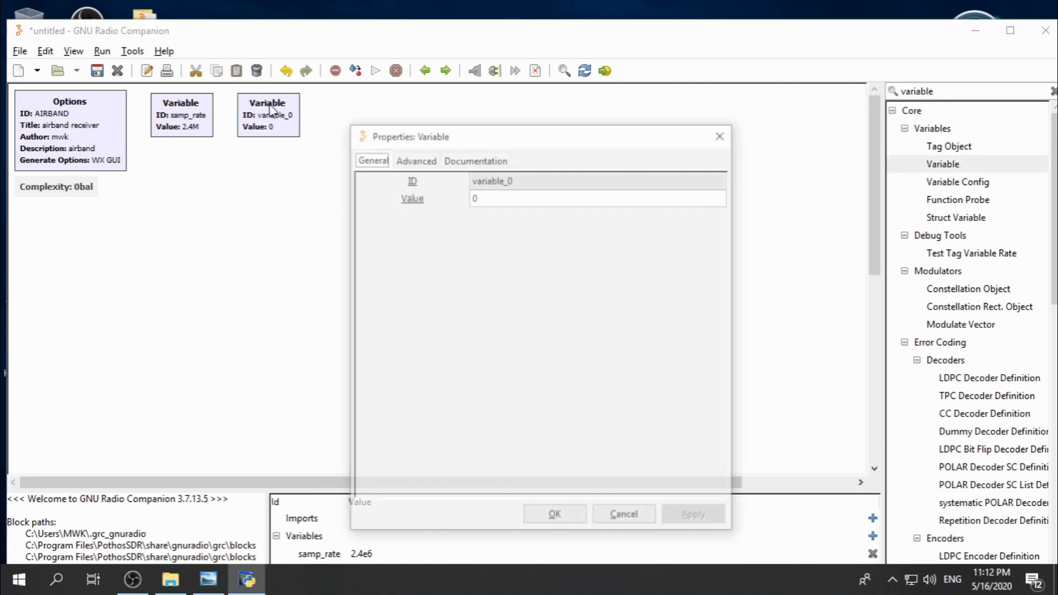
triple_click(534, 181)
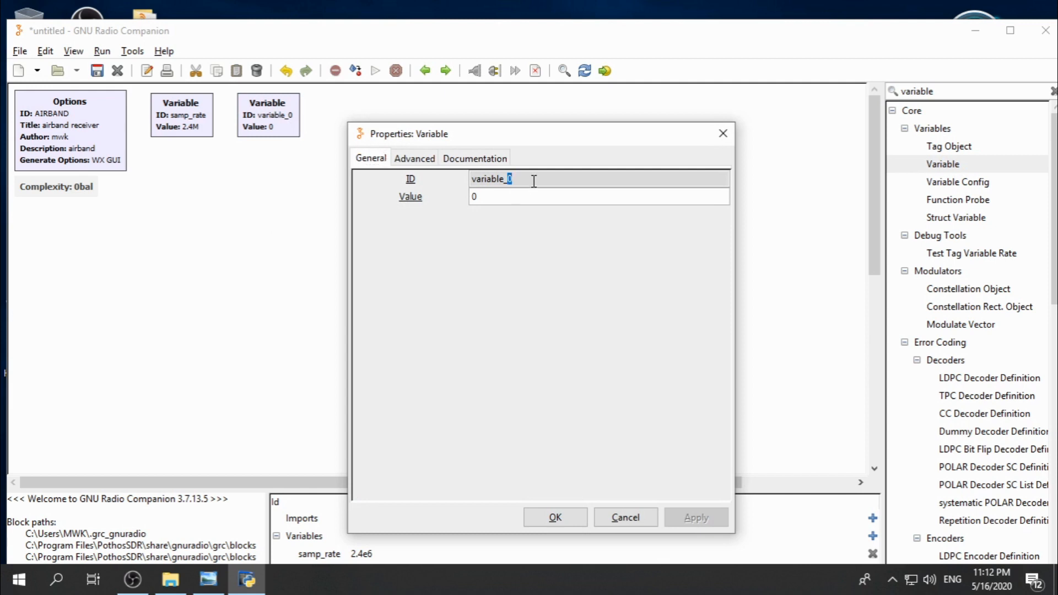
triple_click(534, 181)
text(ba)
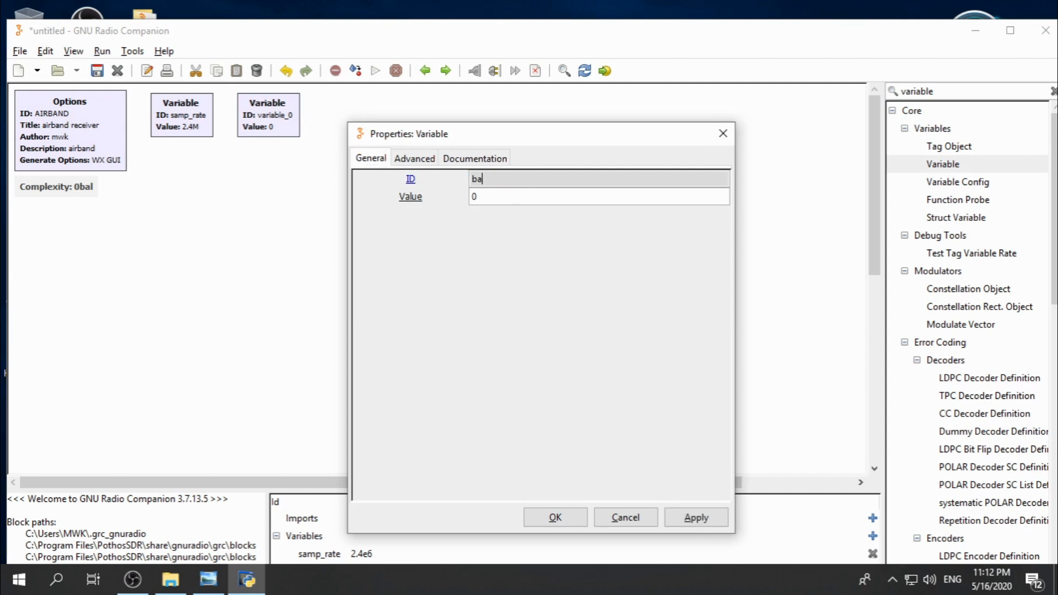
text(se_)
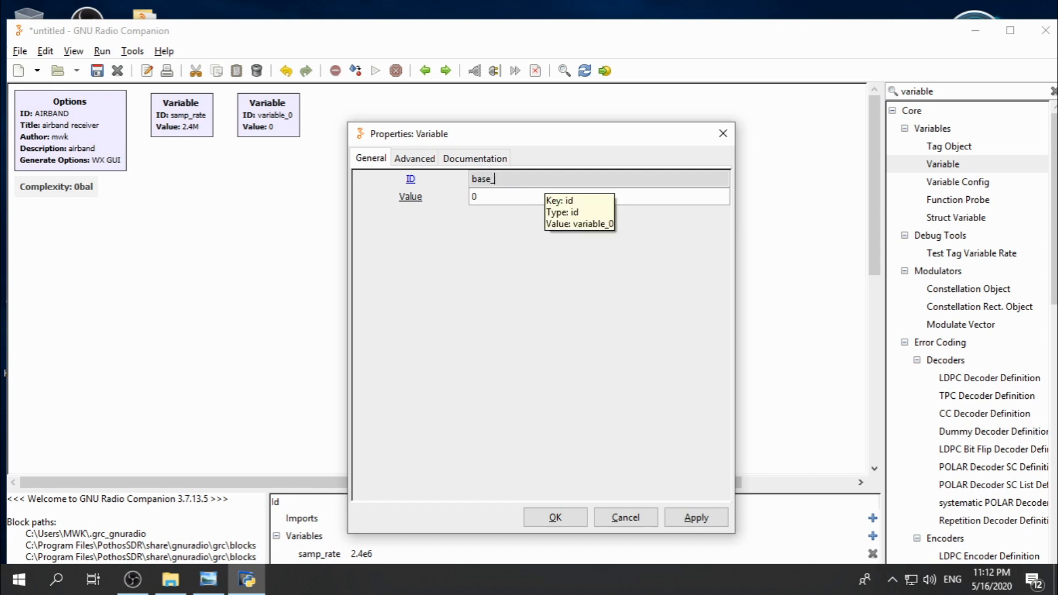
text(freq)
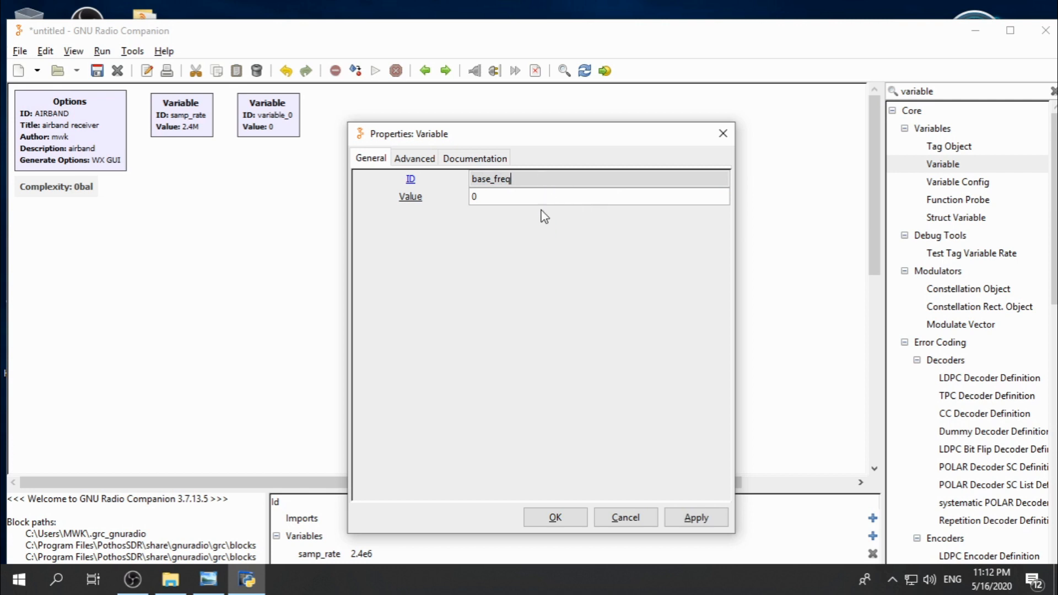
- Set the base_freq variable's value to 119.4e6 and accept the properties
double_click(515, 196)
text(119.)
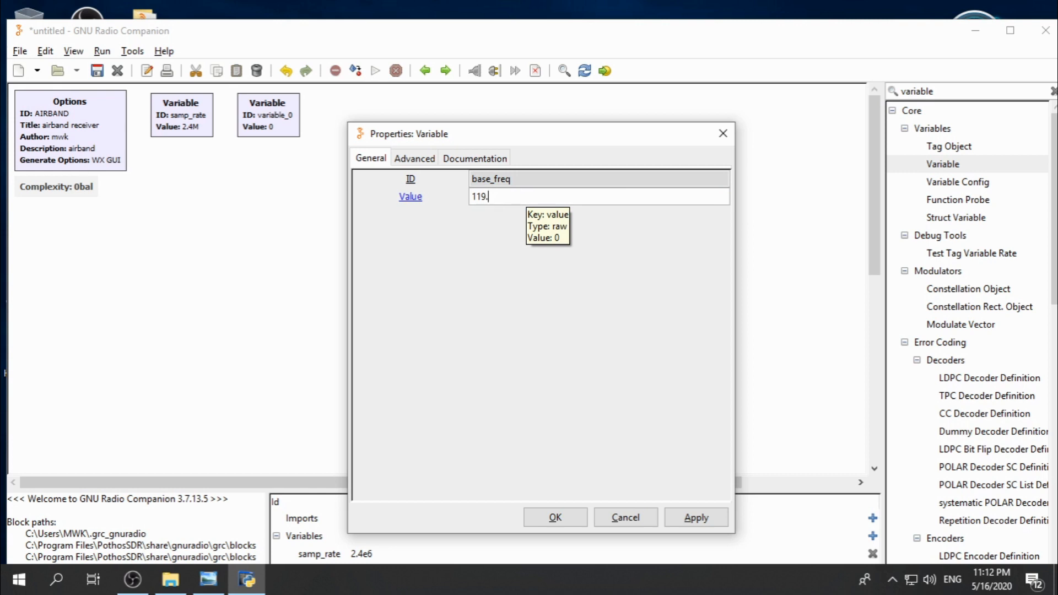
text(4)
text(e6)
click(557, 517)
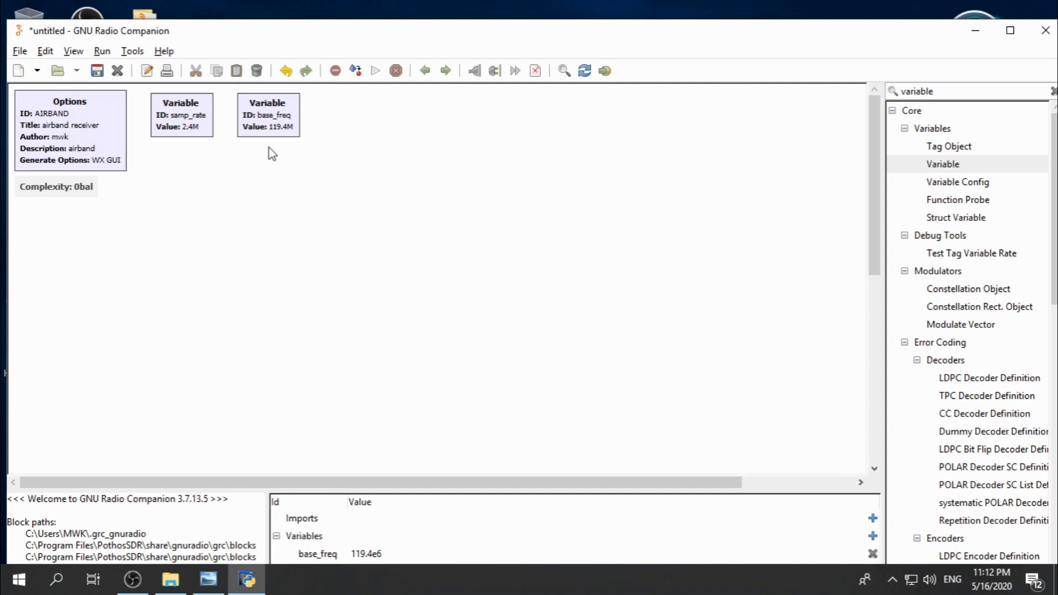
- Search the block library for "wx gui s", add a WX GUI Slider block and place it beside the base_freq block
key(alt+Tab)
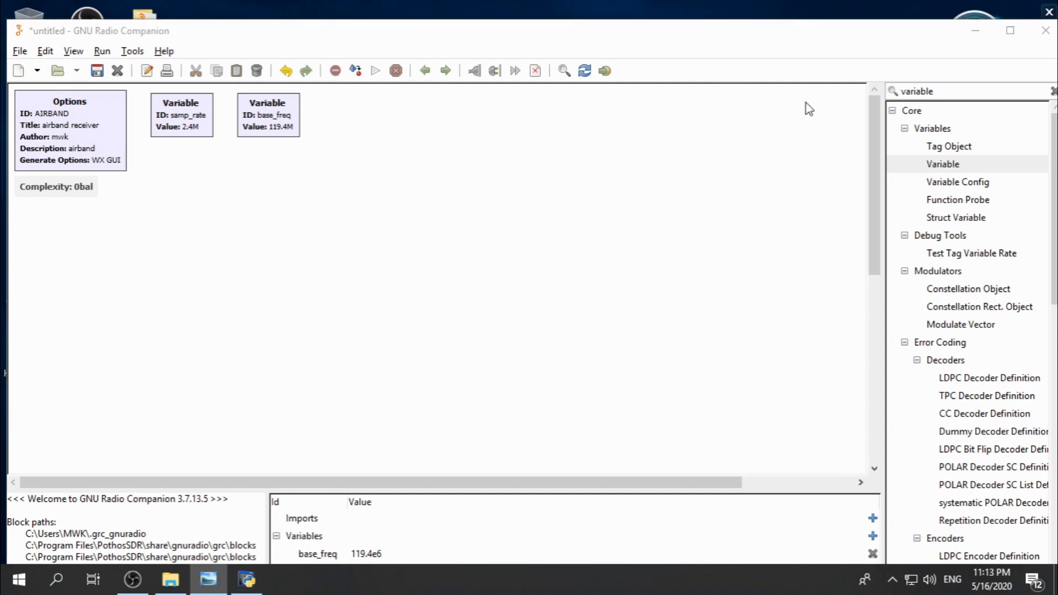
click(935, 90)
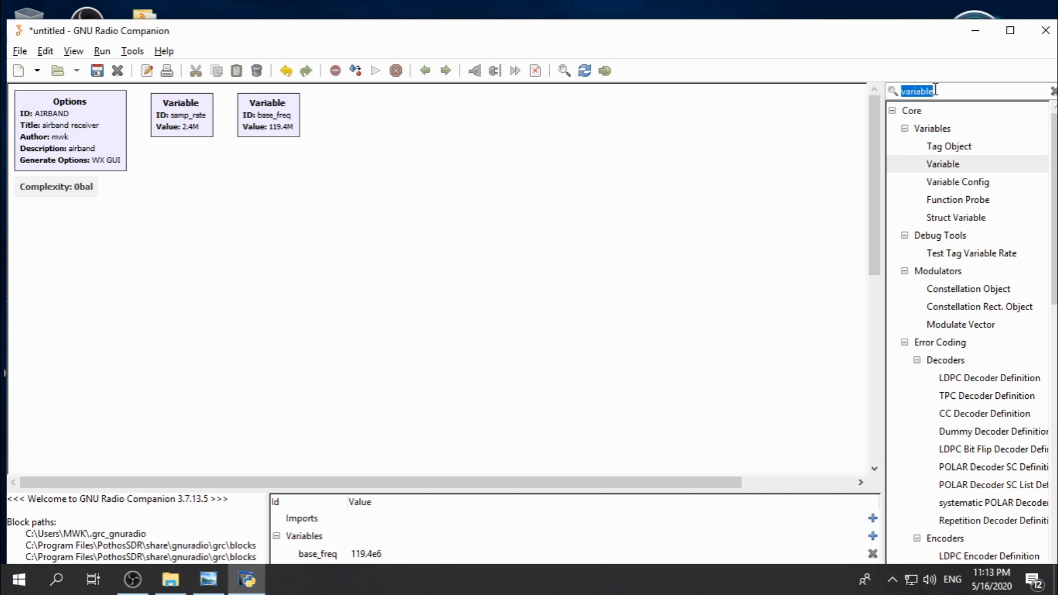
text(wx)
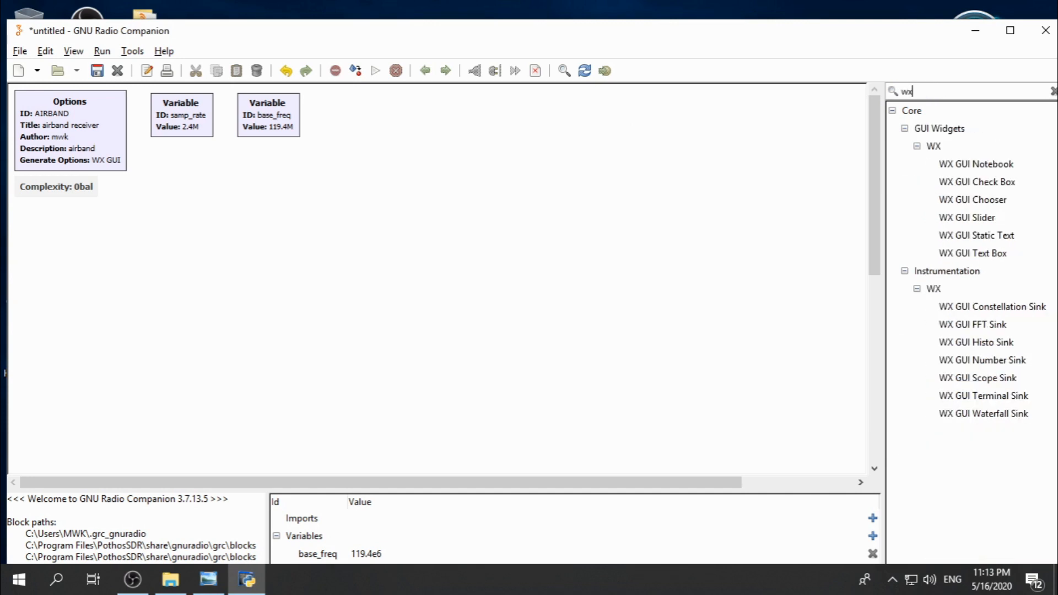
text( gui s)
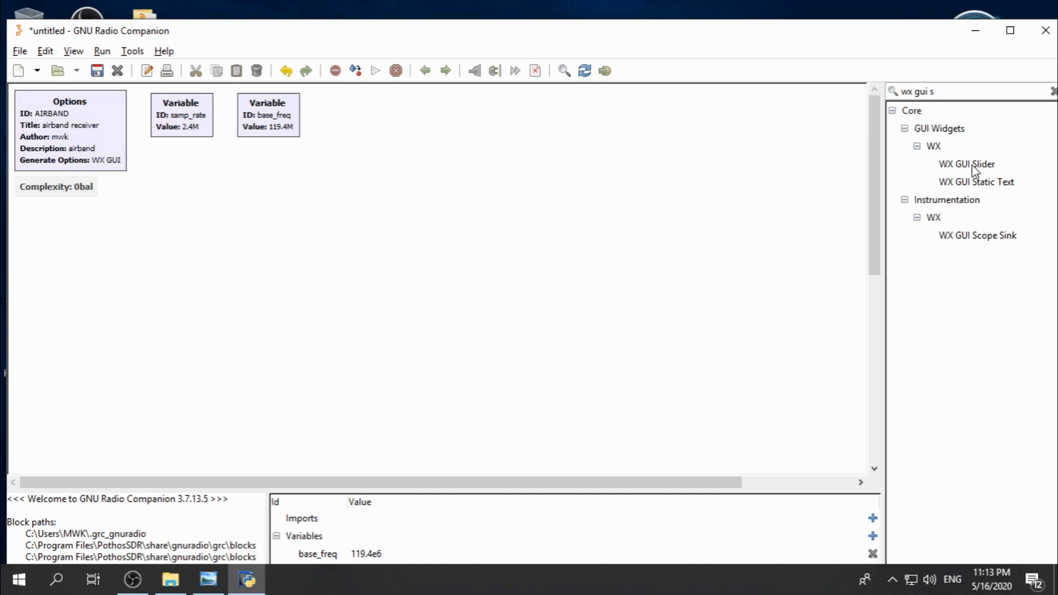
double_click(990, 166)
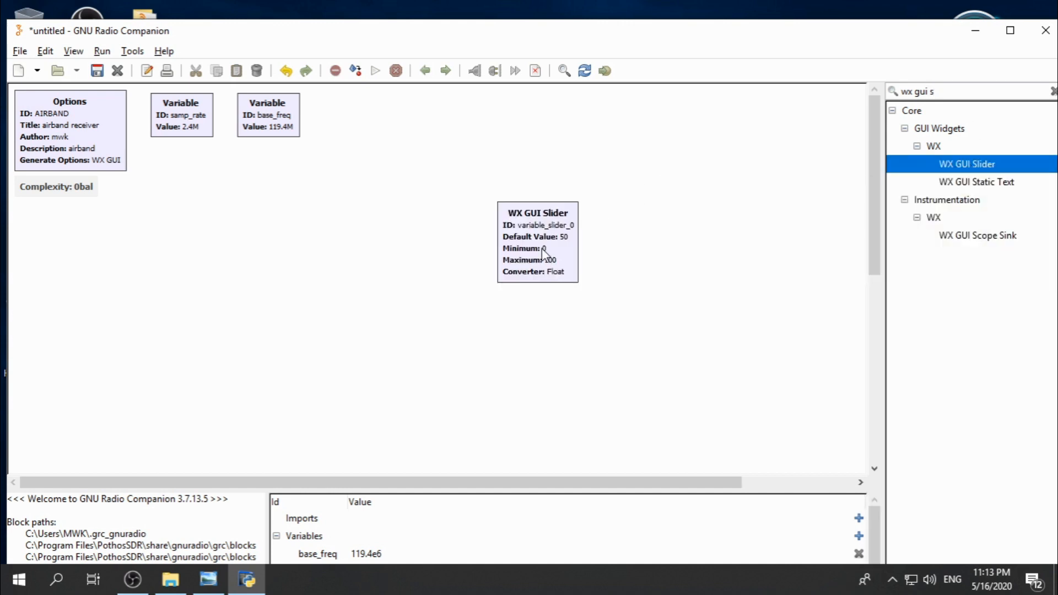
drag(542, 248, 366, 139)
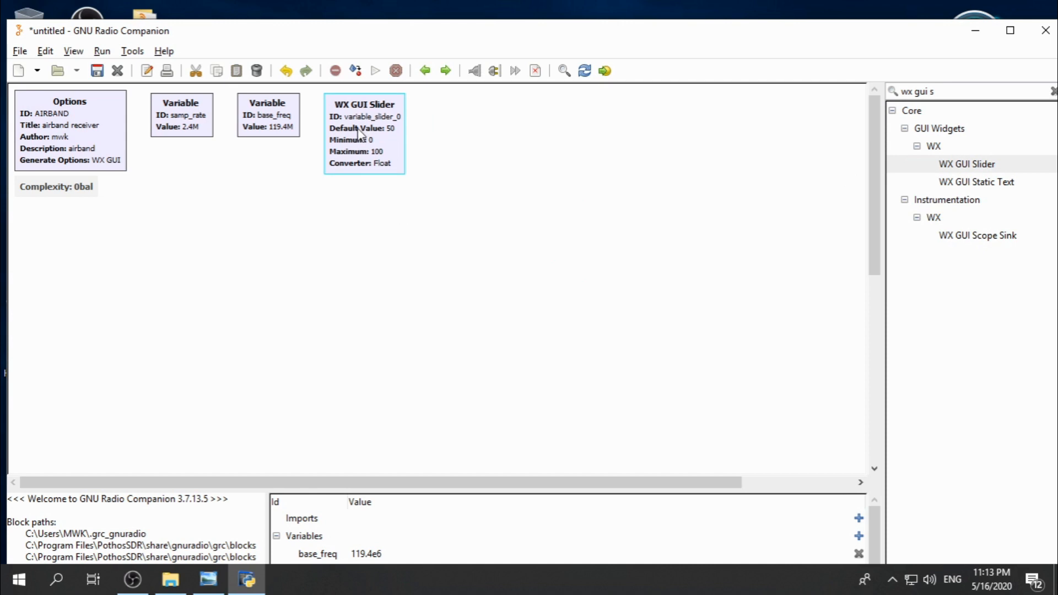
- Change the new WX GUI Slider's ID to freq_corr and its label to "Freq correction (ppm)"
double_click(359, 133)
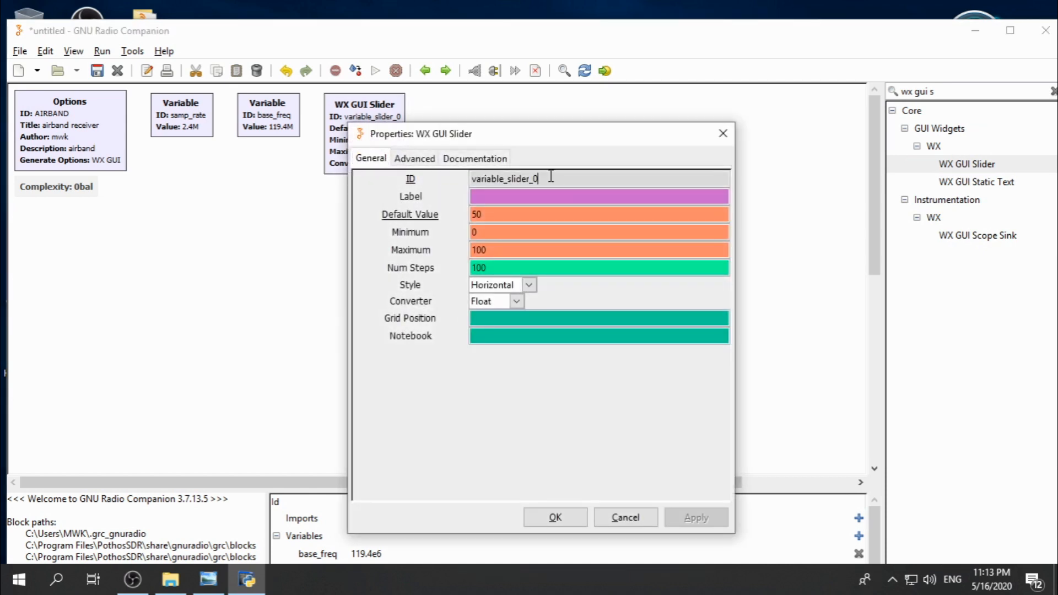
double_click(550, 177)
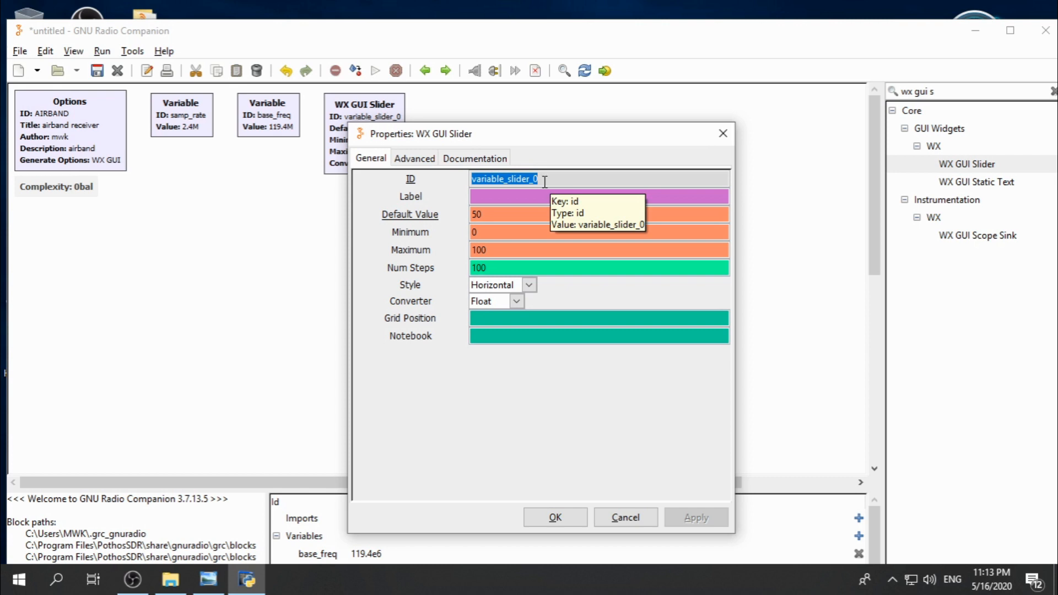
text(freq)
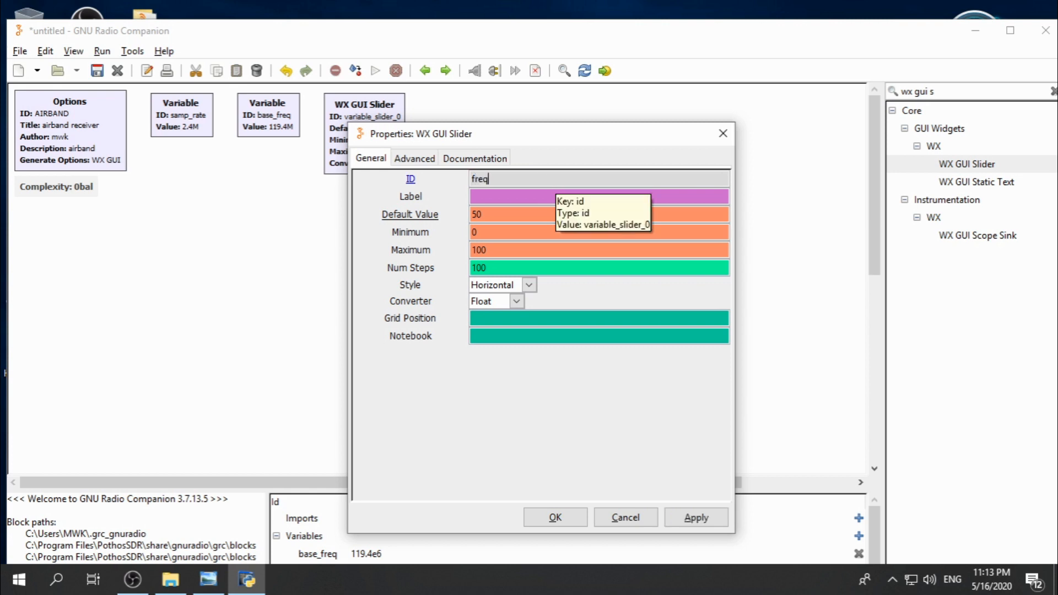
text(_corr)
click(490, 199)
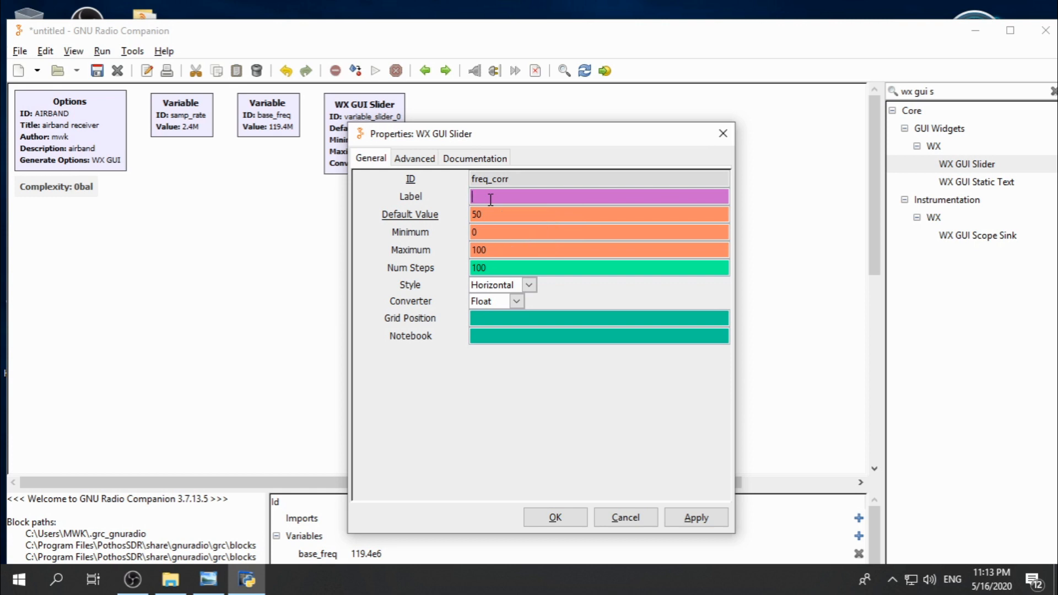
text(Fre)
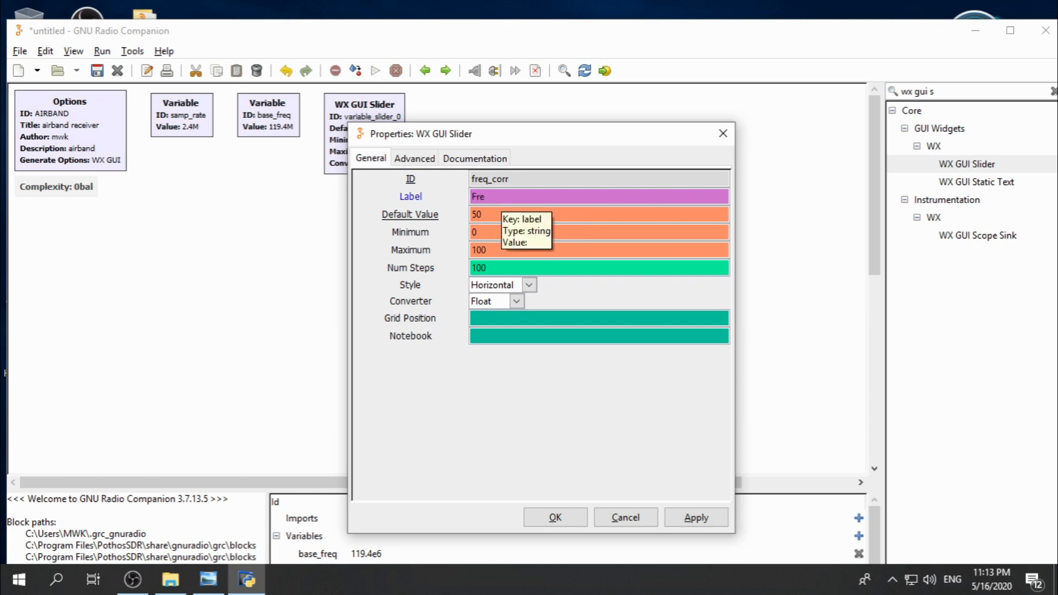
text(q correction (ppm))
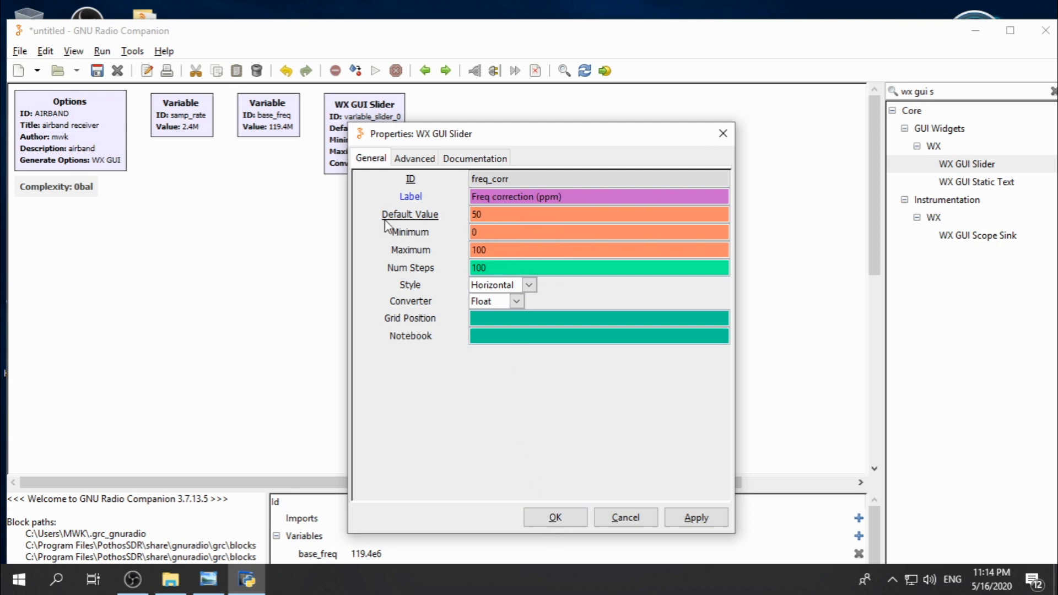
- Set the freq_corr slider's default value to 65 and its range from a minimum of -127 to a maximum of 127
double_click(504, 216)
text(65)
click(484, 232)
double_click(484, 232)
text(-127)
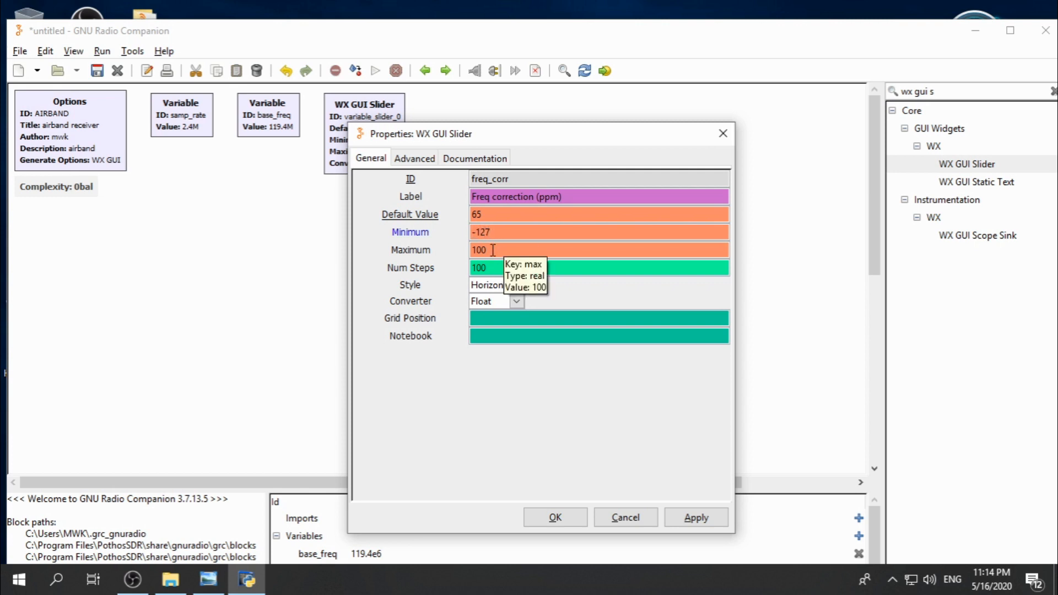
double_click(493, 249)
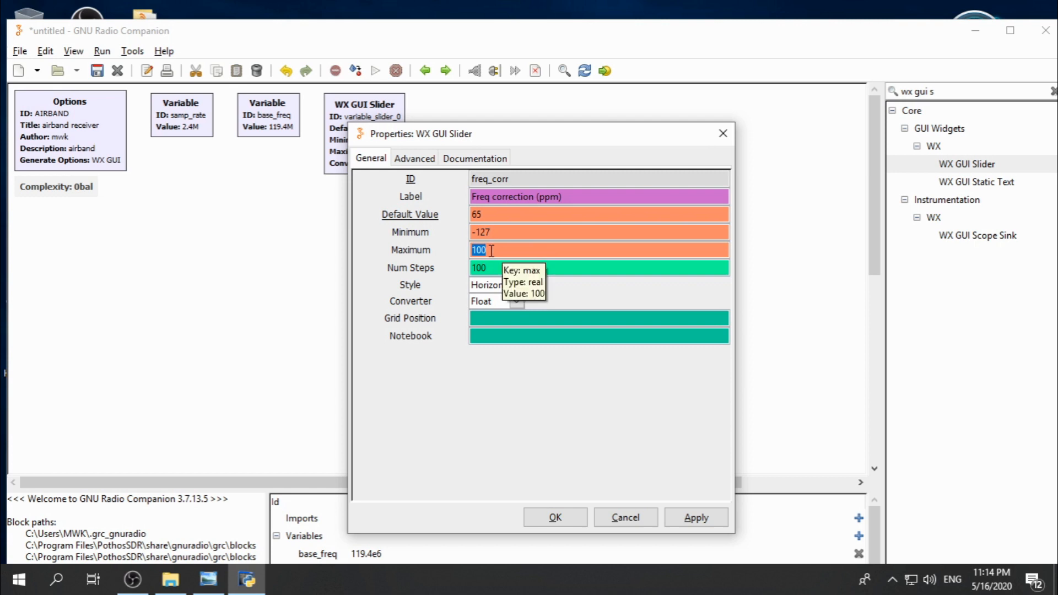
text(127)
- Set the freq_corr slider's number of steps to 254 and its default value to 30, and accept the properties
click(491, 273)
double_click(491, 273)
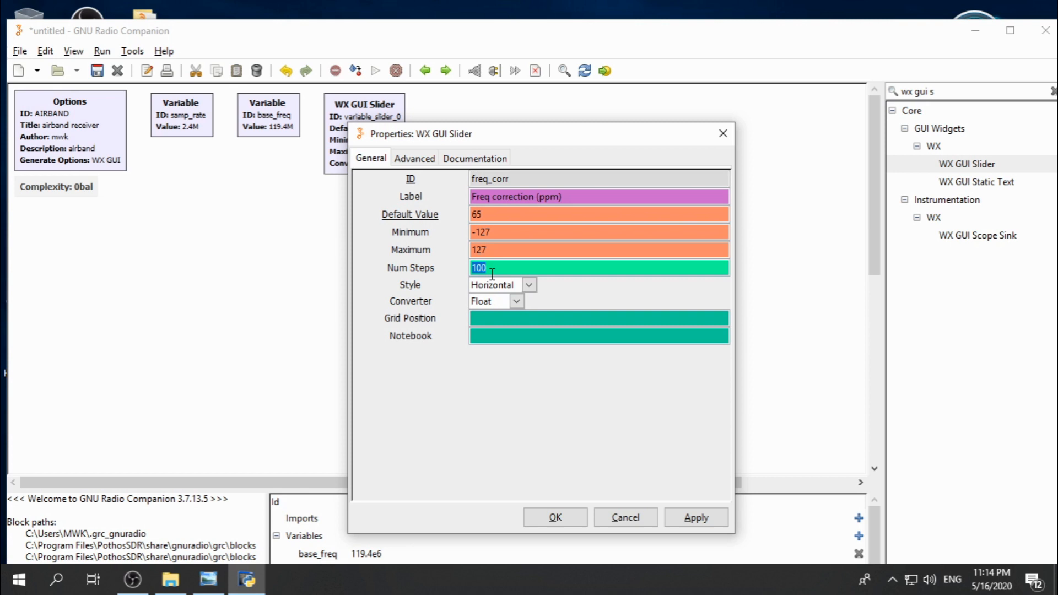
text(254)
double_click(489, 216)
text(30)
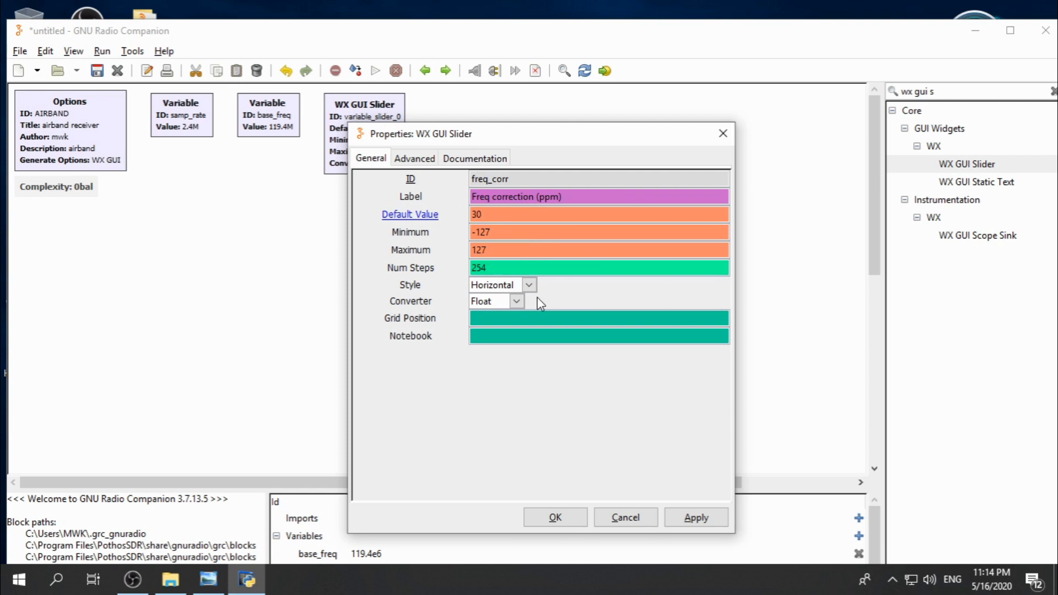
click(556, 518)
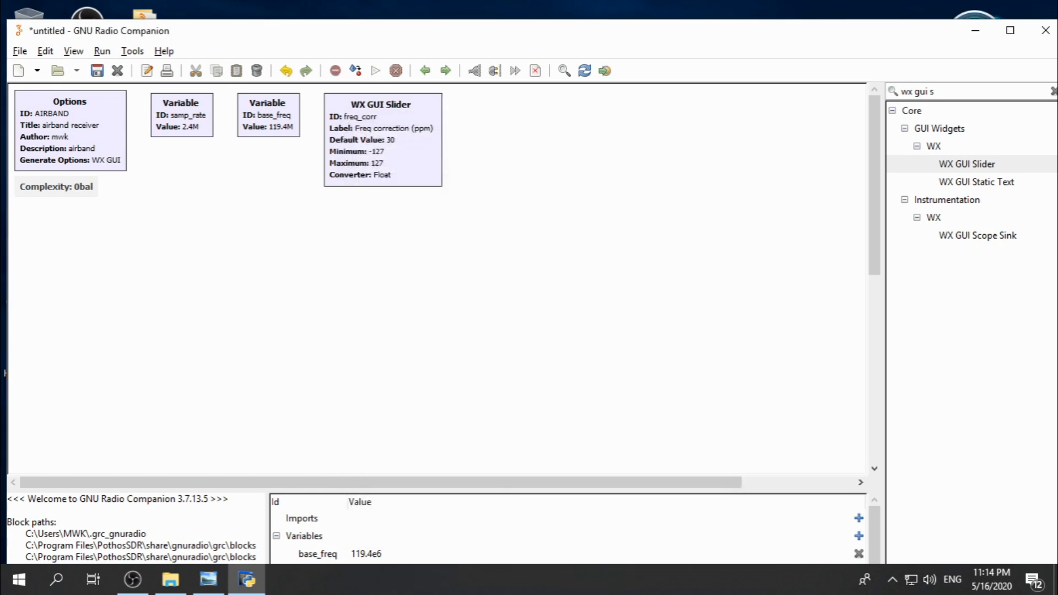
- Add a second WX GUI Slider block and place it beside the freq_corr slider
key(alt+Tab)
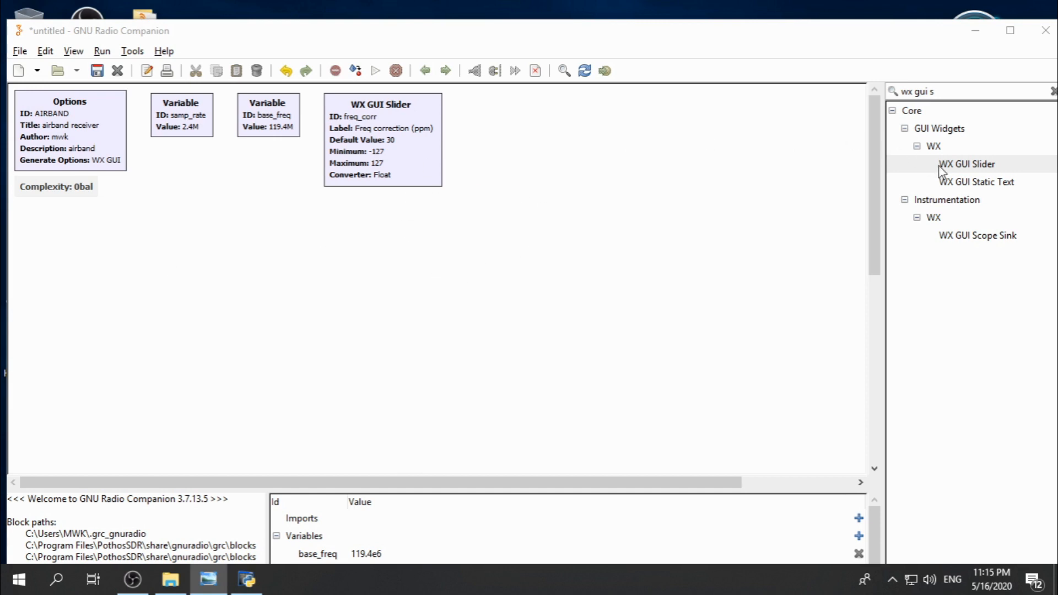
double_click(967, 163)
drag(277, 257, 502, 147)
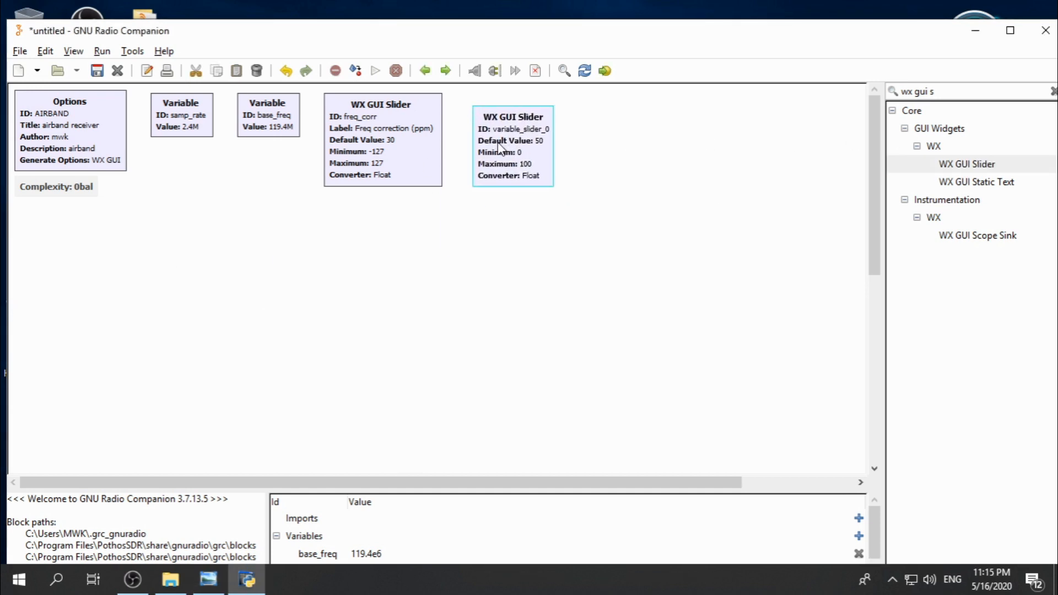
- Change the second slider's ID to volume and its label to "Volume"
double_click(501, 139)
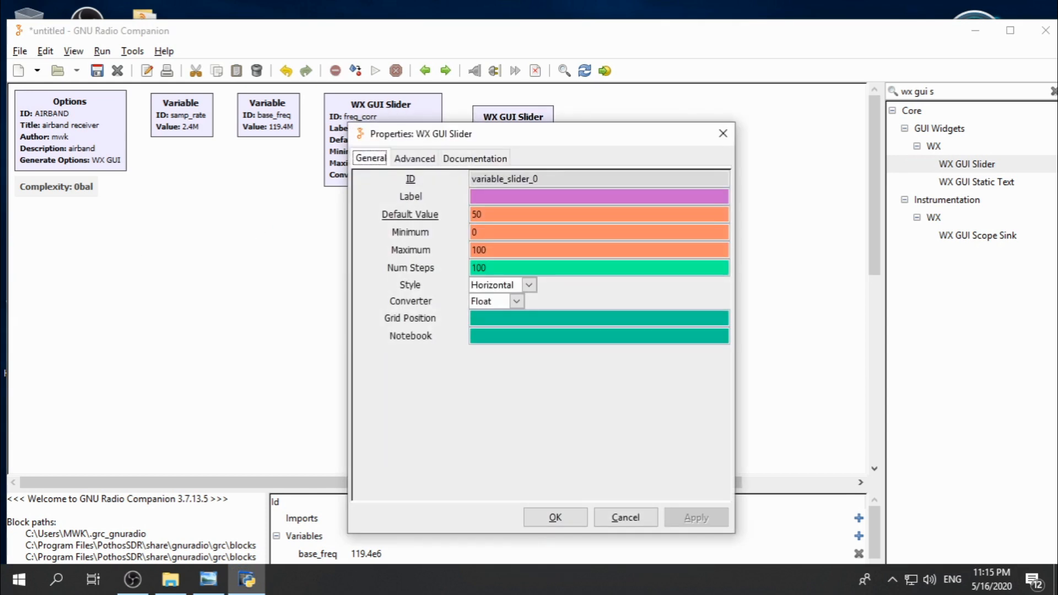
double_click(570, 178)
triple_click(571, 177)
click(571, 178)
triple_click(571, 177)
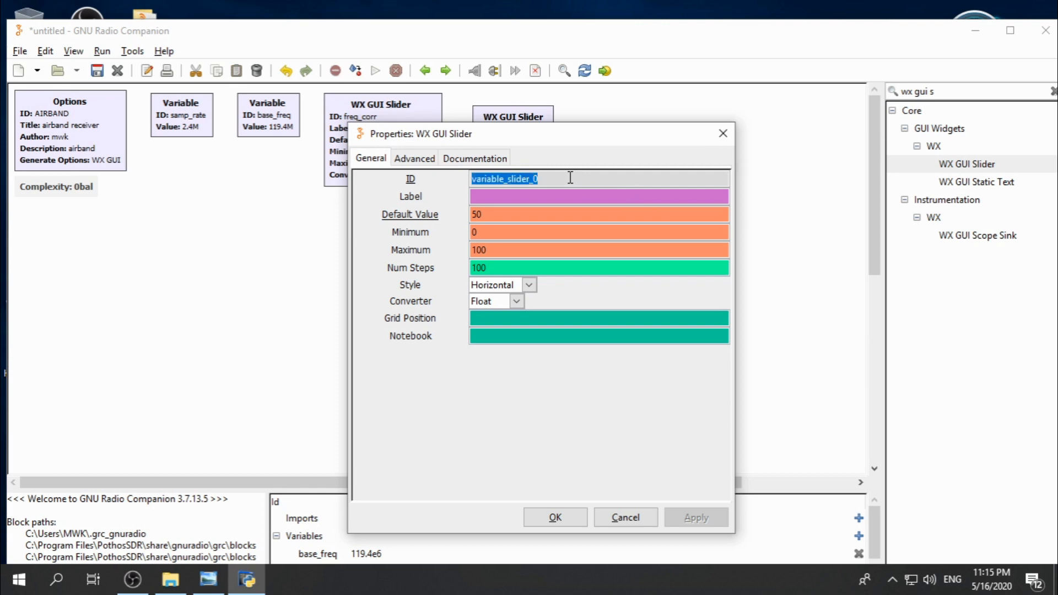
text(volume)
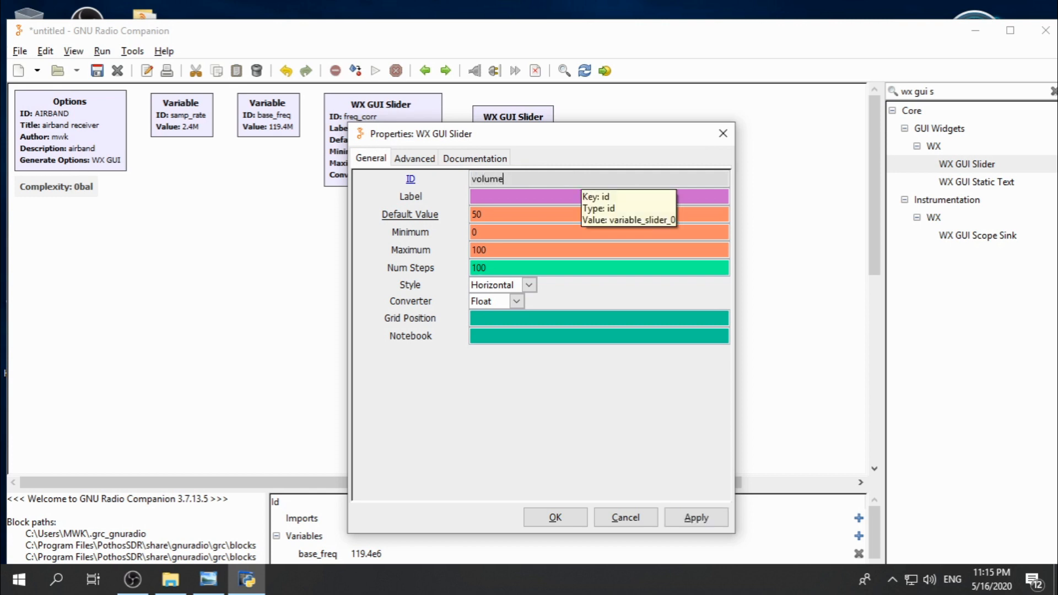
click(542, 196)
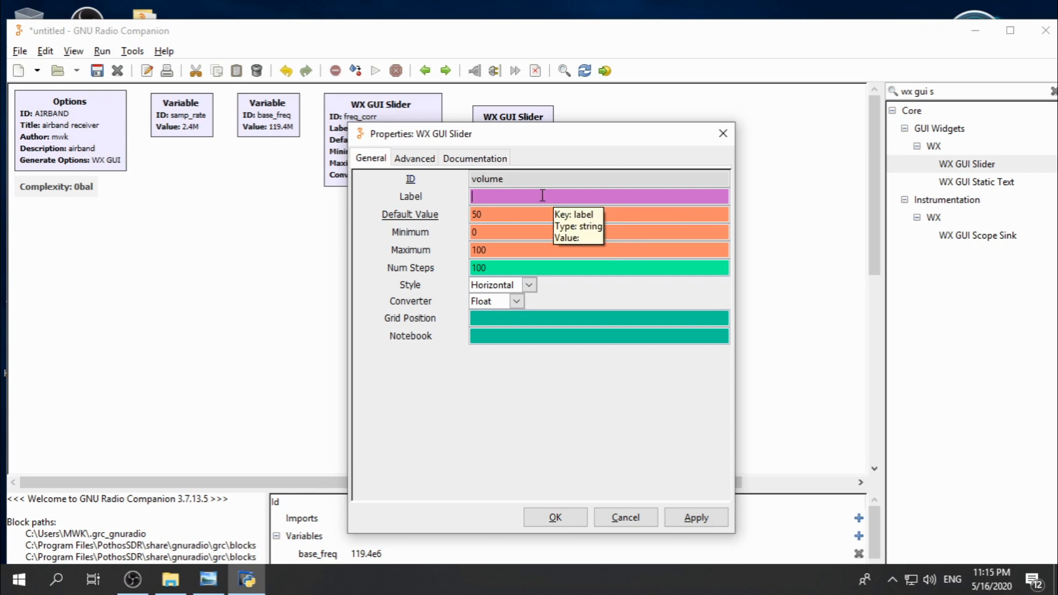
text(V)
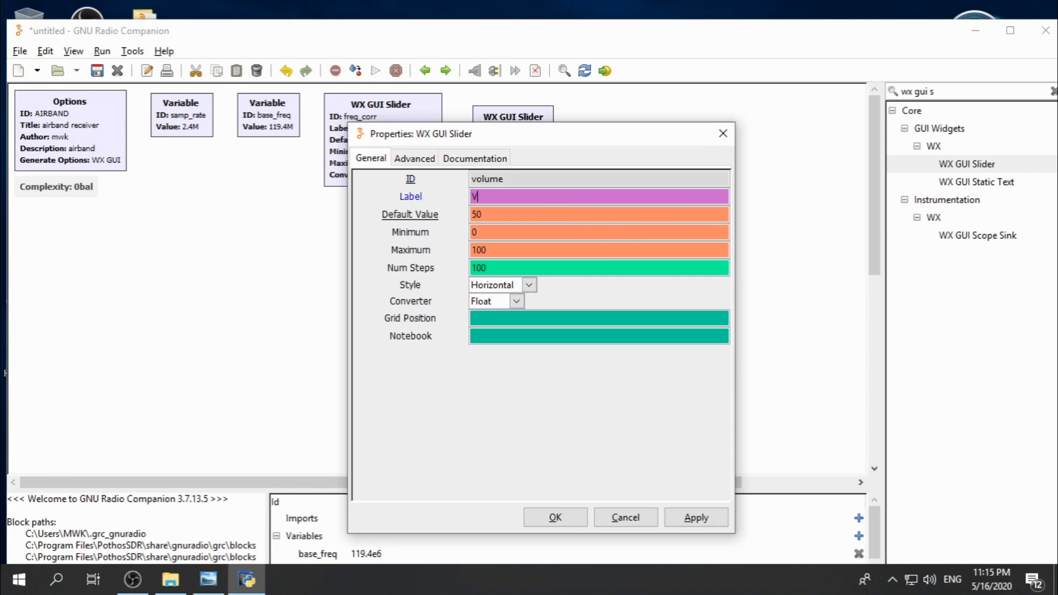
text(olume)
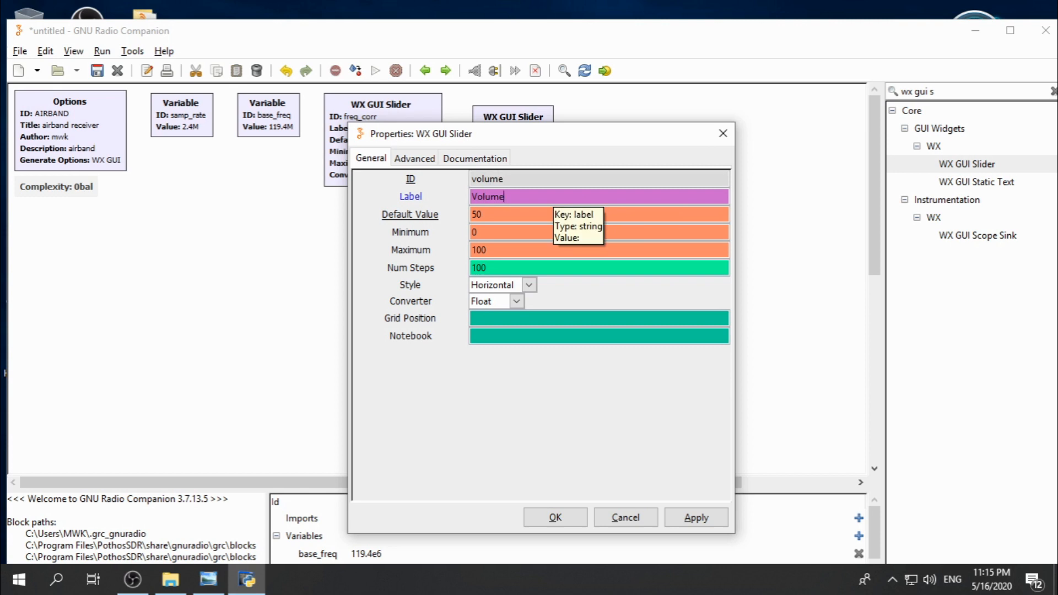
- Set the volume slider's default value to 500e-3 and its maximum to 1, and accept the properties
double_click(525, 215)
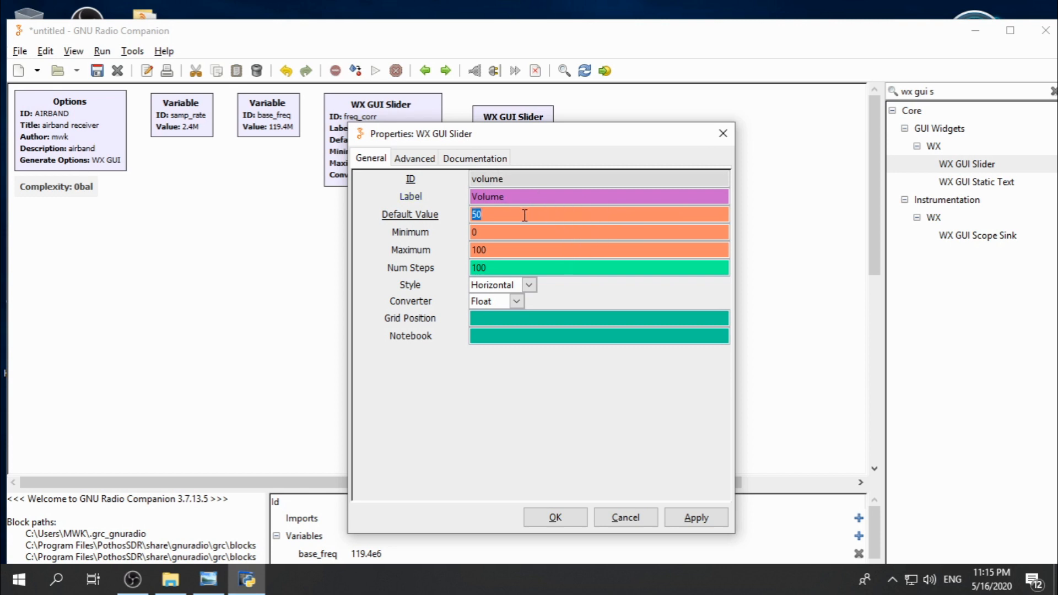
text(500)
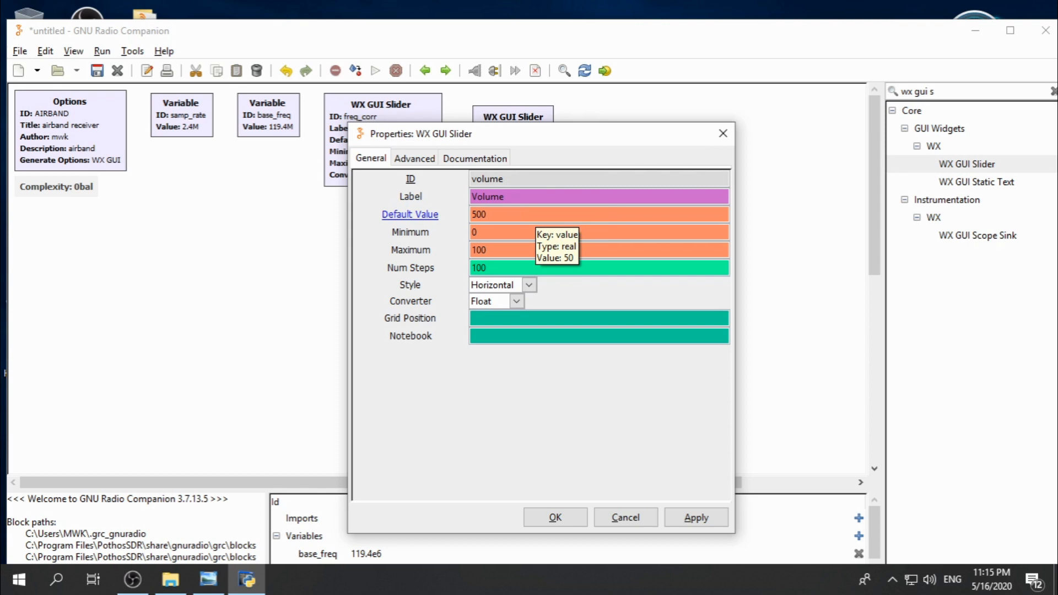
text(e-3)
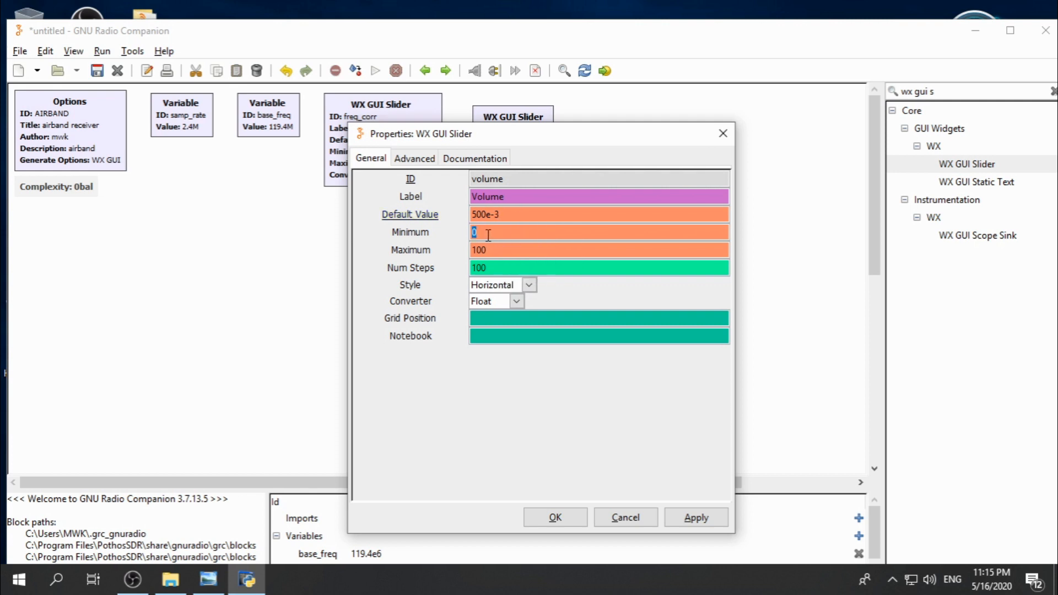
double_click(495, 251)
text(1)
click(491, 263)
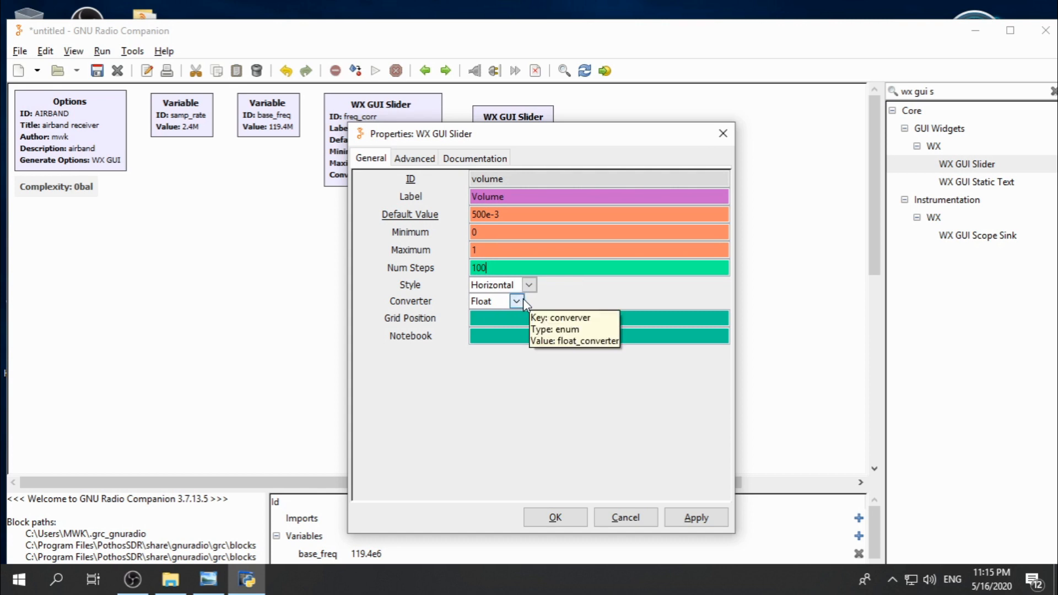
click(554, 518)
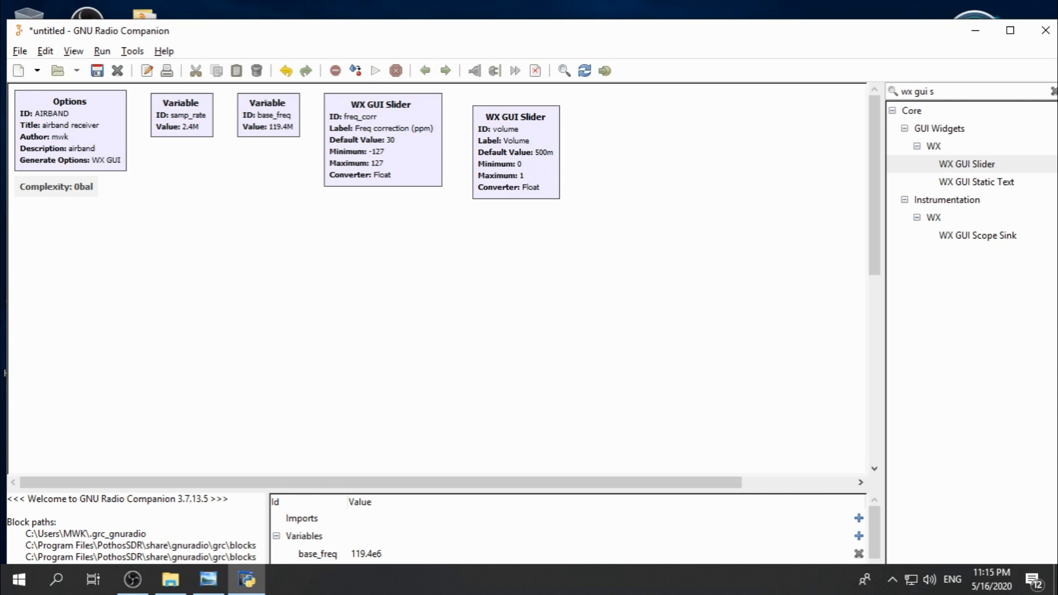
- Shorten the block library search to "wx gui", add a WX GUI Chooser block and place it beside the volume slider
key(alt+Tab)
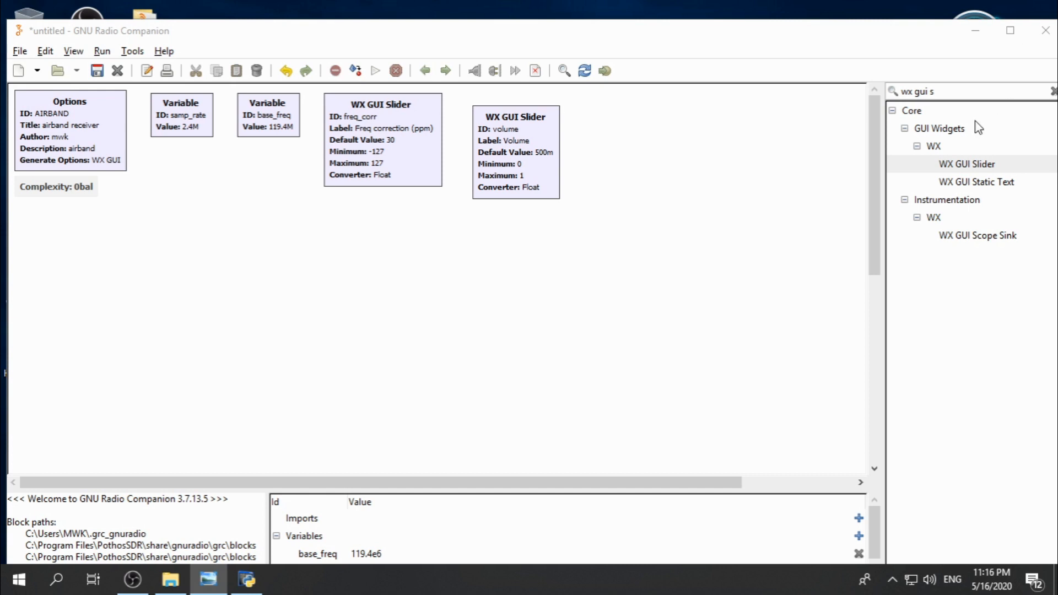
click(951, 92)
key(BackSpace)
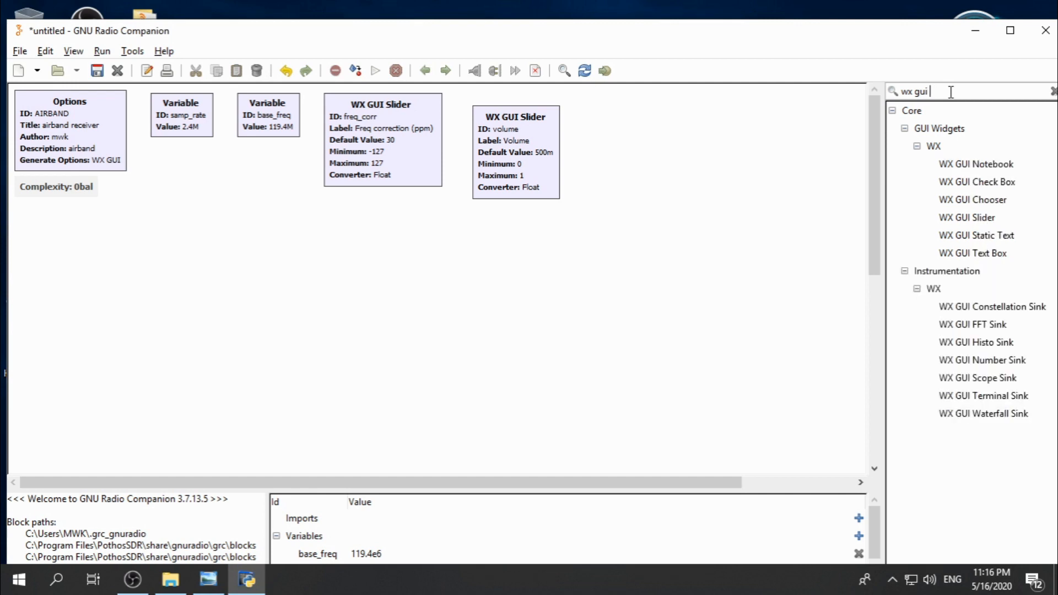
double_click(1010, 203)
drag(485, 296, 696, 150)
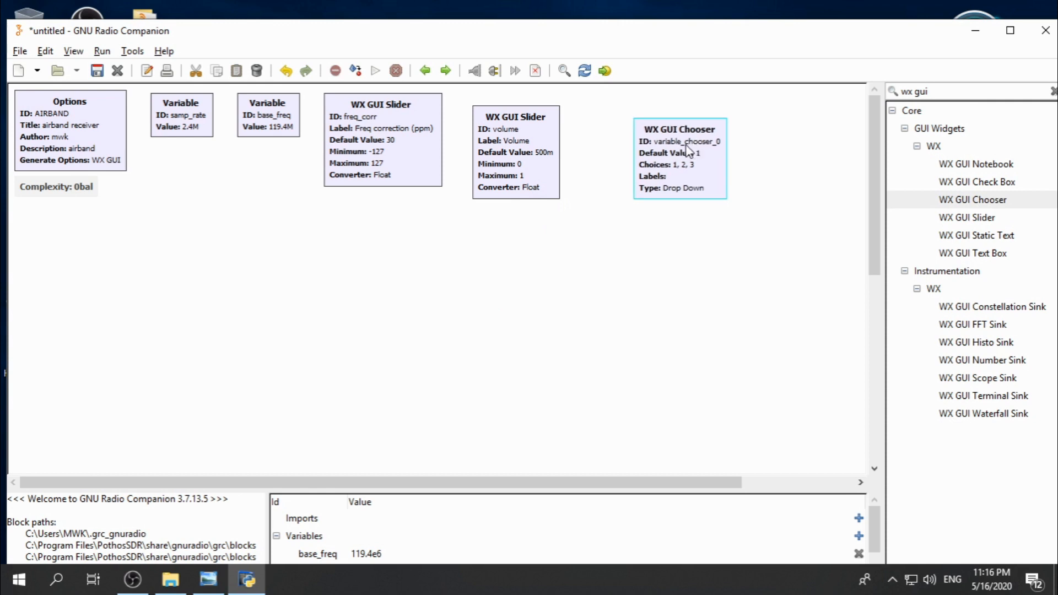
- Open the WX GUI Chooser's properties, widen the dialog and reposition it over the flowgraph
double_click(692, 147)
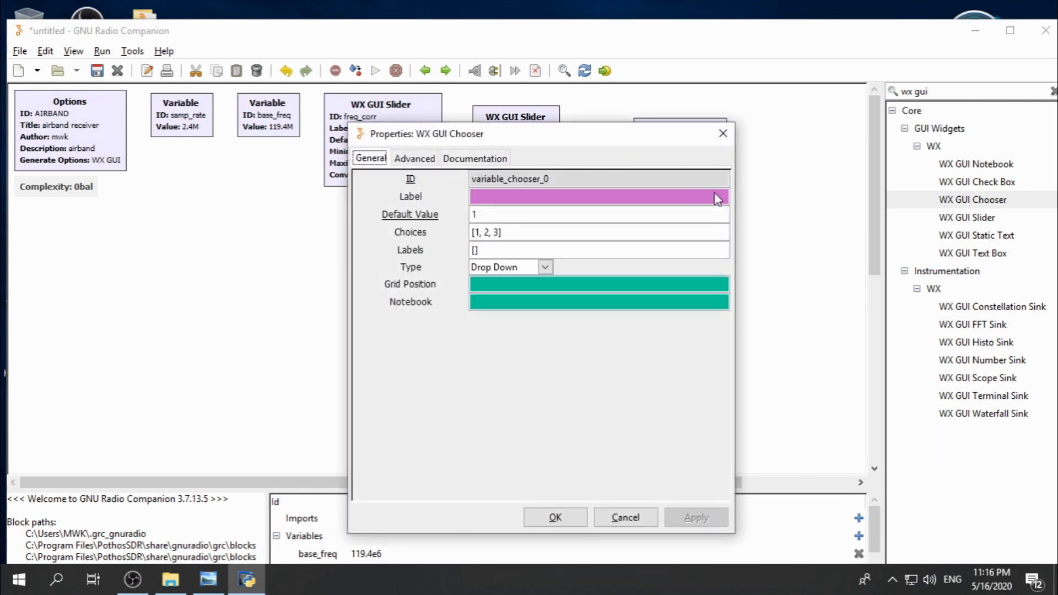
drag(735, 233, 928, 222)
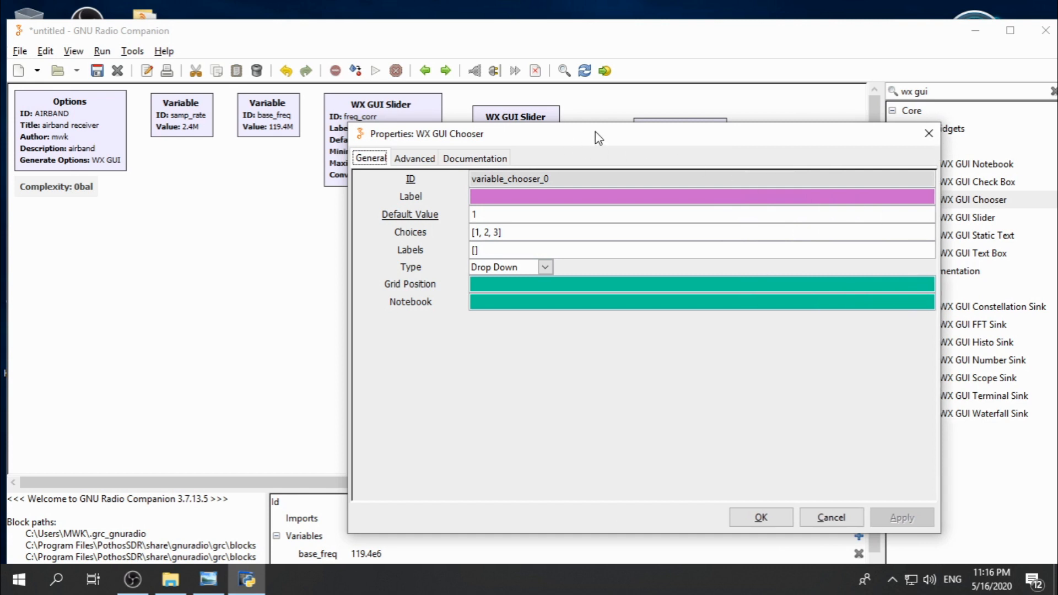
drag(599, 135, 350, 126)
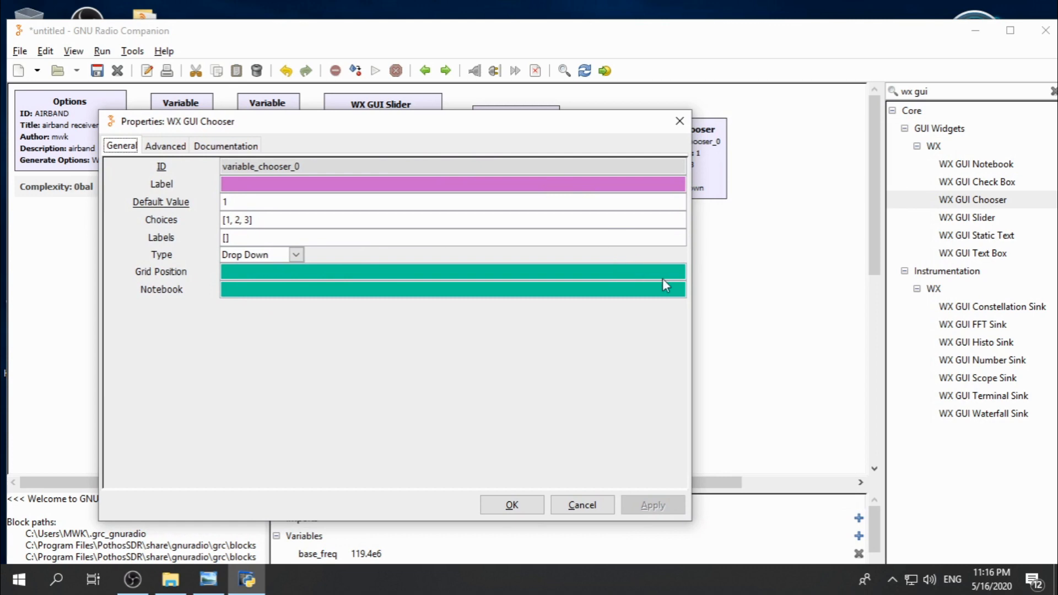
drag(692, 291, 831, 289)
drag(347, 124, 431, 121)
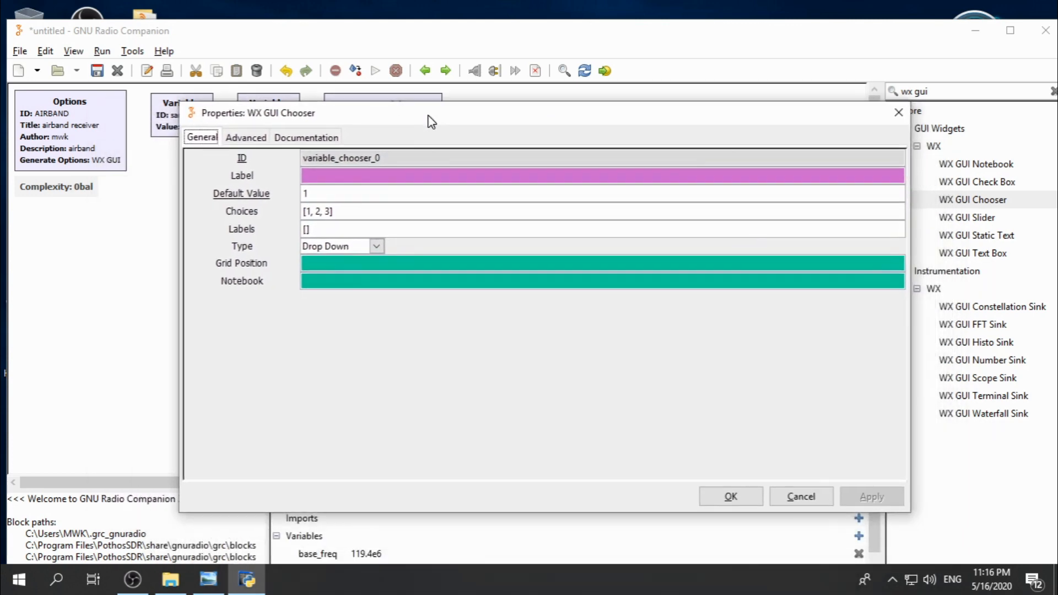
- Change the WX GUI Chooser's ID to offset_freq
click(389, 157)
double_click(390, 157)
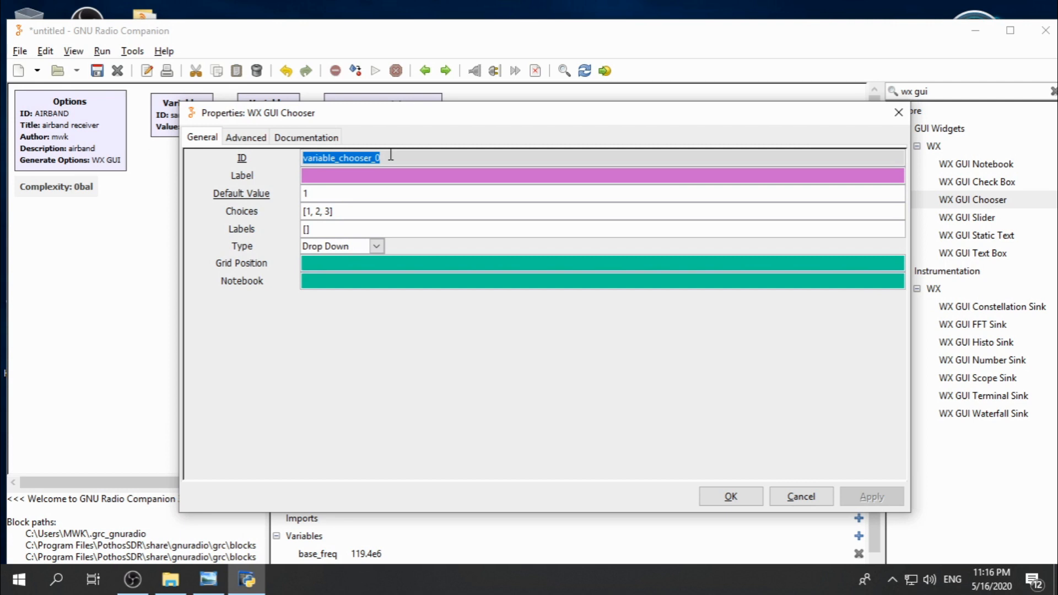
mouse_move(384, 119)
mouse_down()
mouse_move(369, 154)
mouse_move(382, 187)
mouse_move(405, 180)
mouse_move(395, 115)
mouse_up()
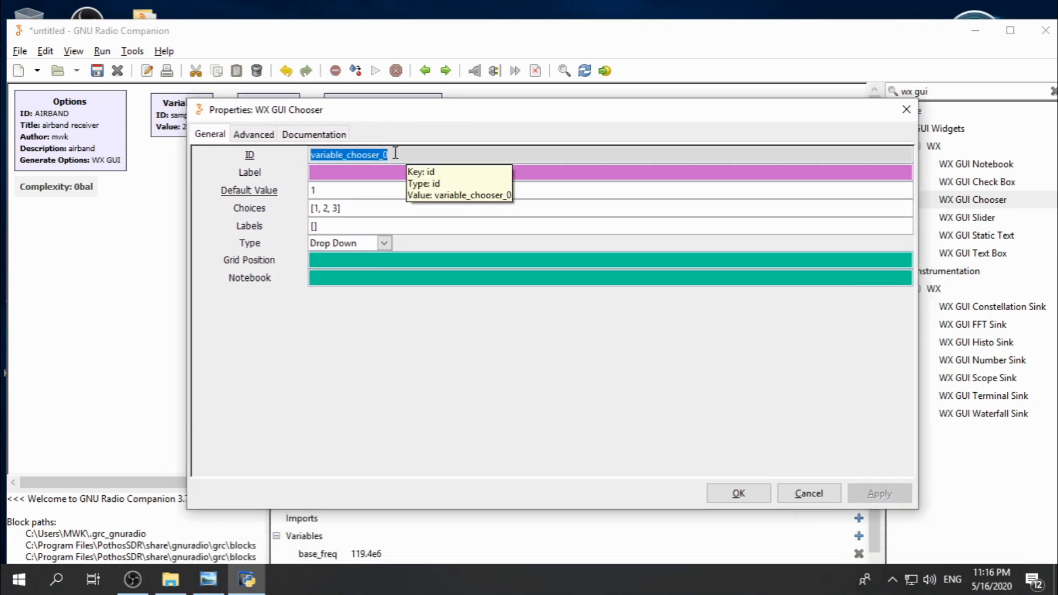
text(off)
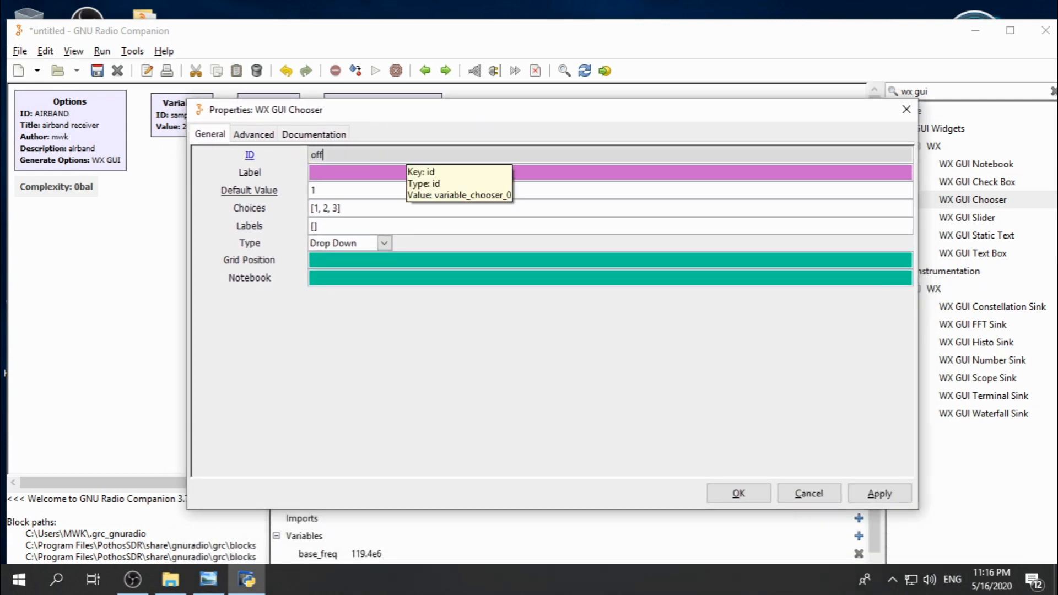
text(set_freq)
click(372, 177)
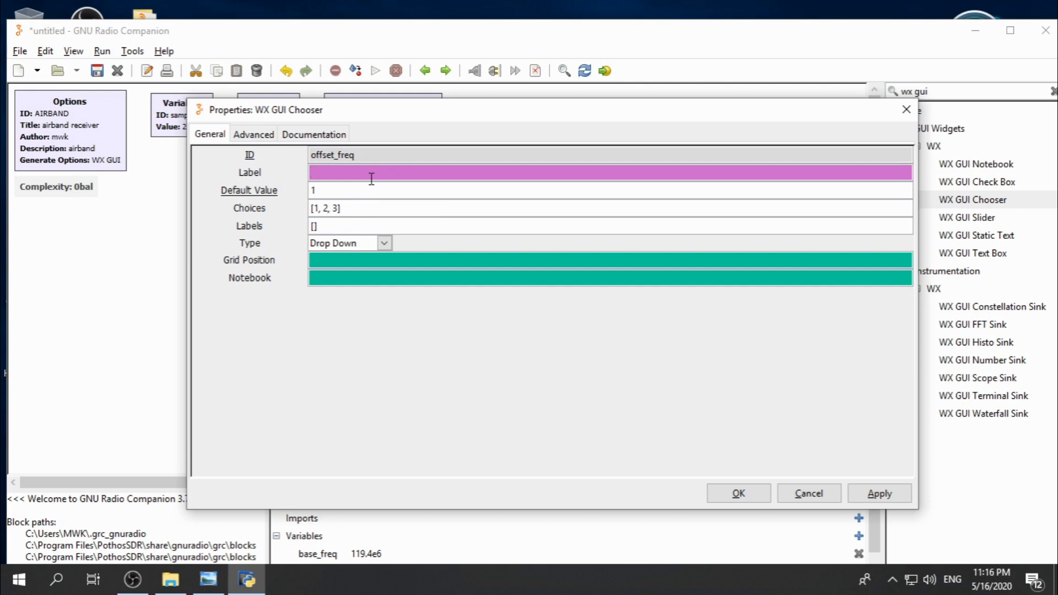
- Label the WX GUI Chooser "Frequency select" and set its default value to -300e3
text(Frequency select)
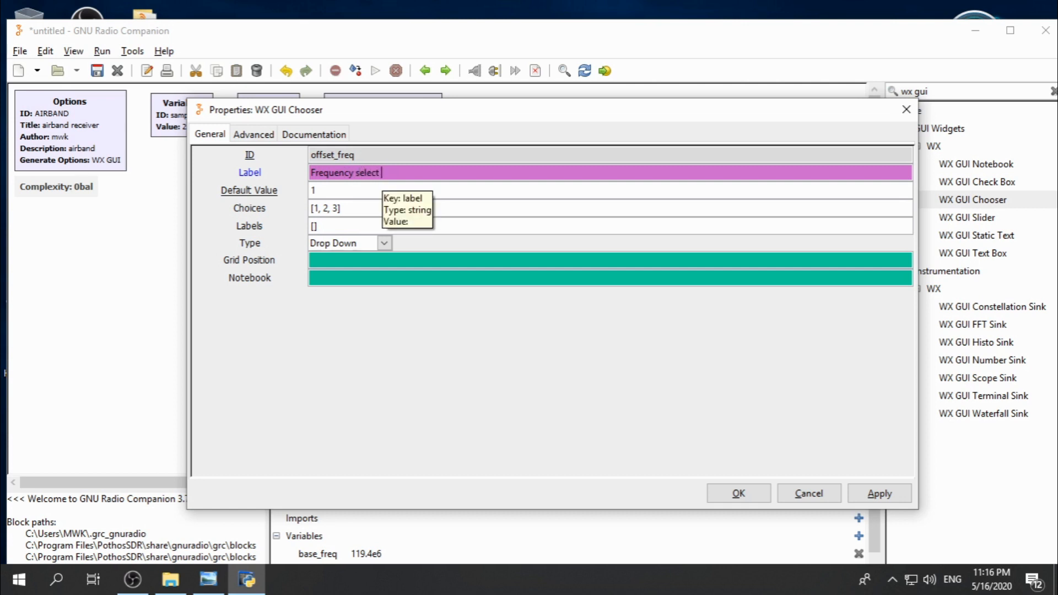
double_click(343, 192)
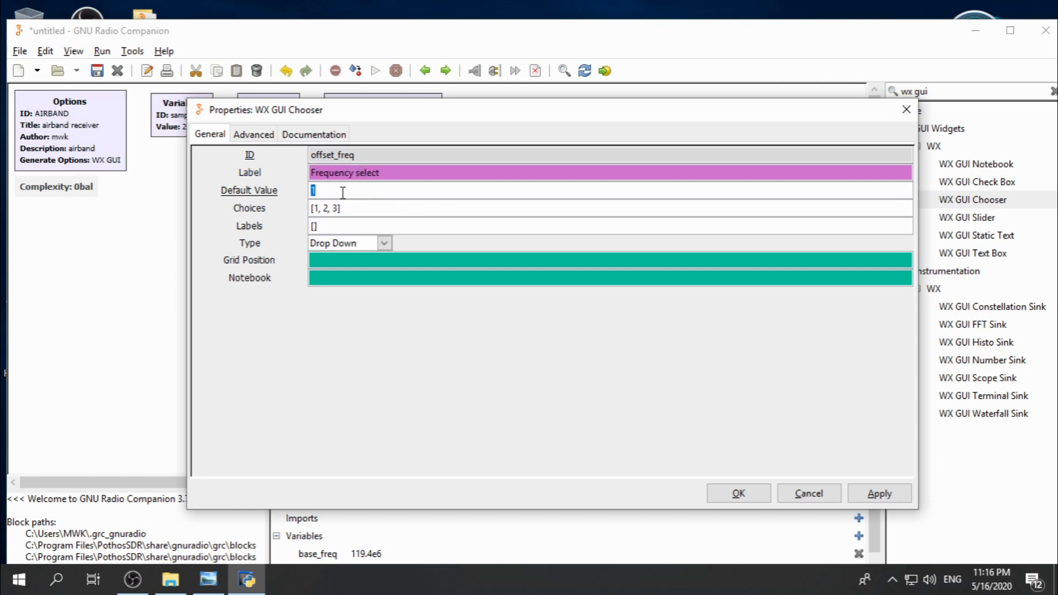
text(-300)
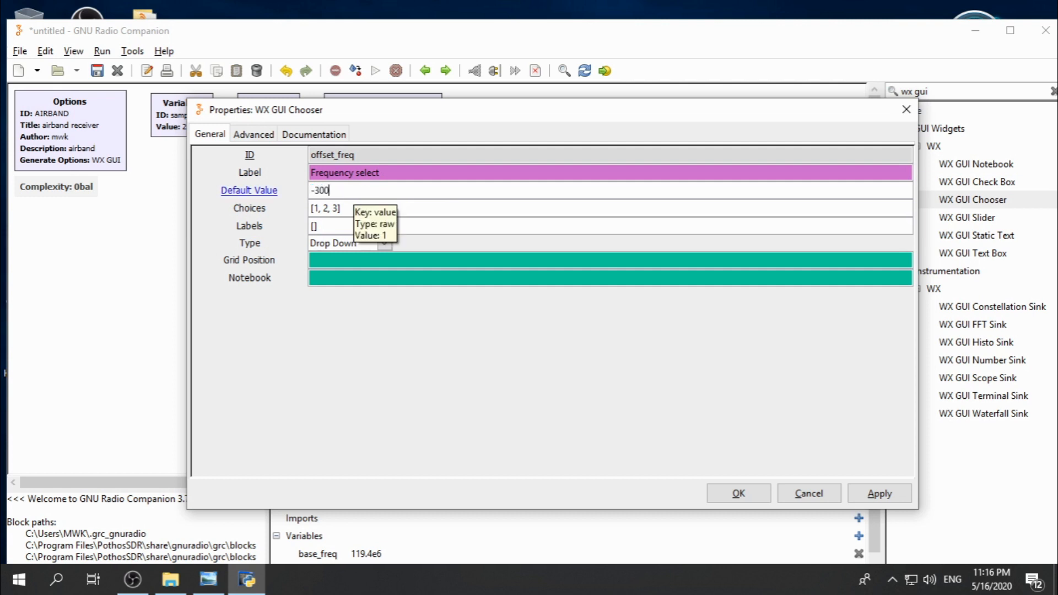
text(e3)
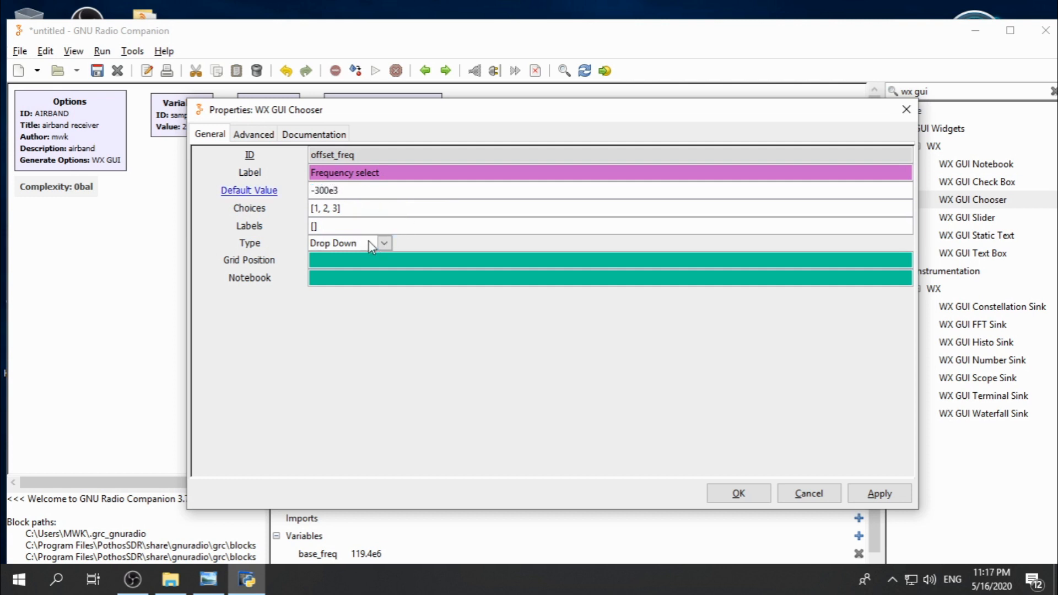
- Replace the chooser's choices with the list [-800e3,-550e3, -300e3,300e3,500e3]
click(355, 211)
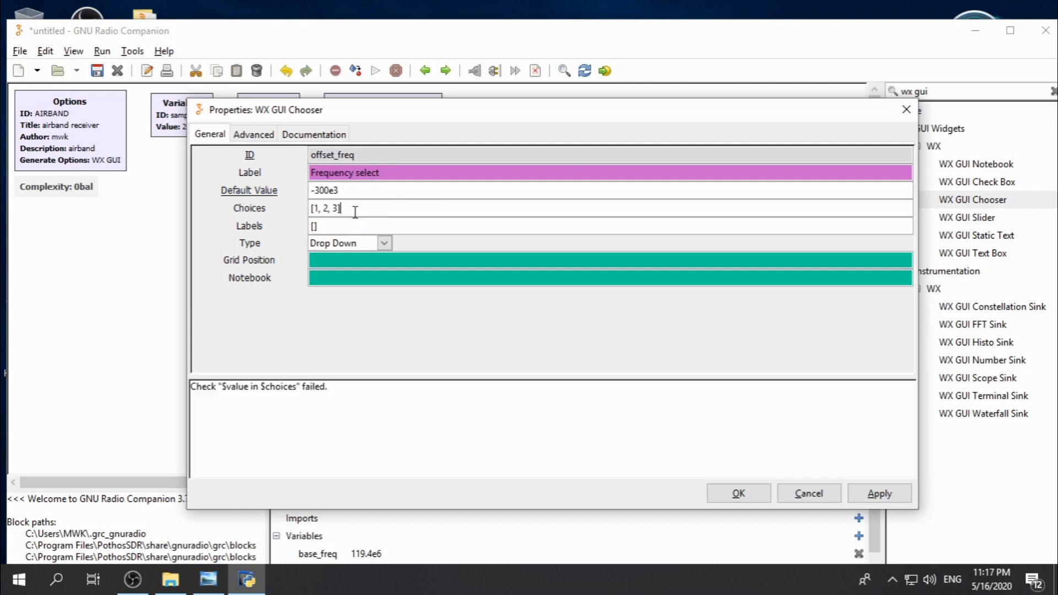
triple_click(355, 211)
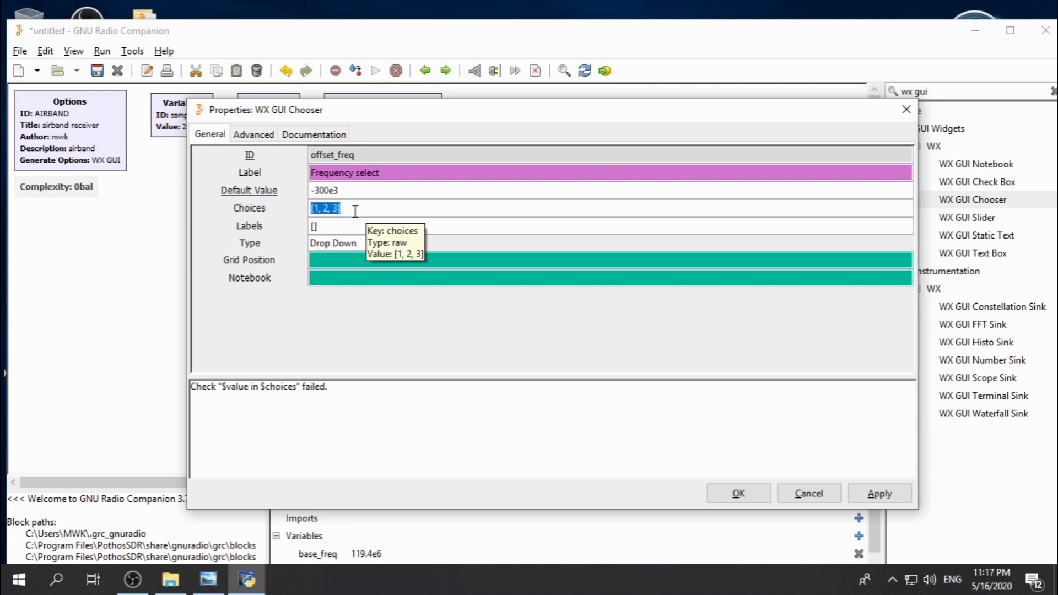
text([-800e3,-550e3, -300e3)
text(,)
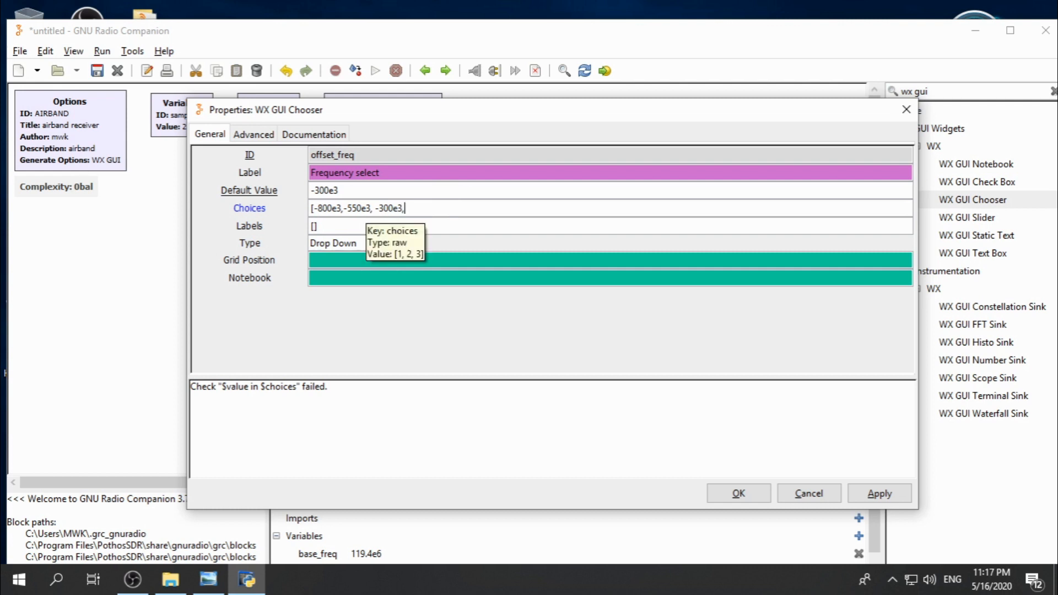
text(300e3,500e3])
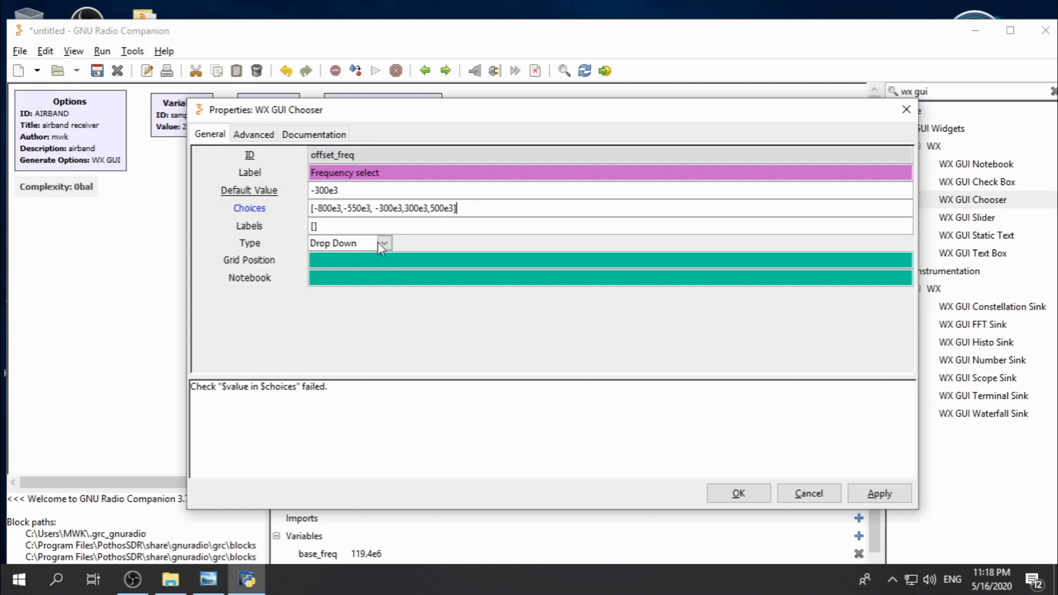
- Start the chooser's labels list with an opening bracket and the quoted first entry "TWR1 121.4M"
click(375, 225)
double_click(357, 227)
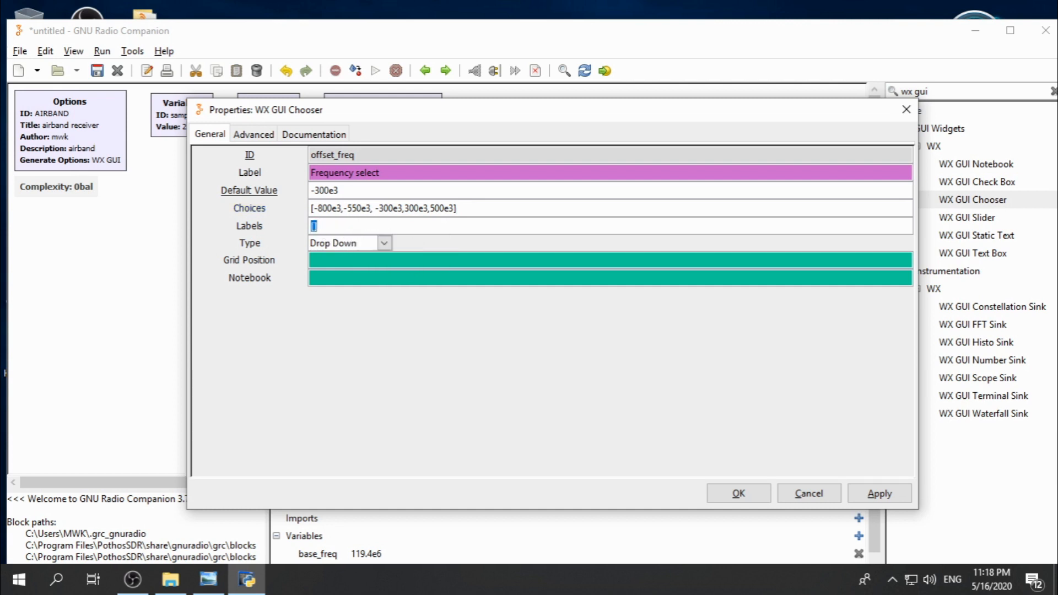
text([)
text(T)
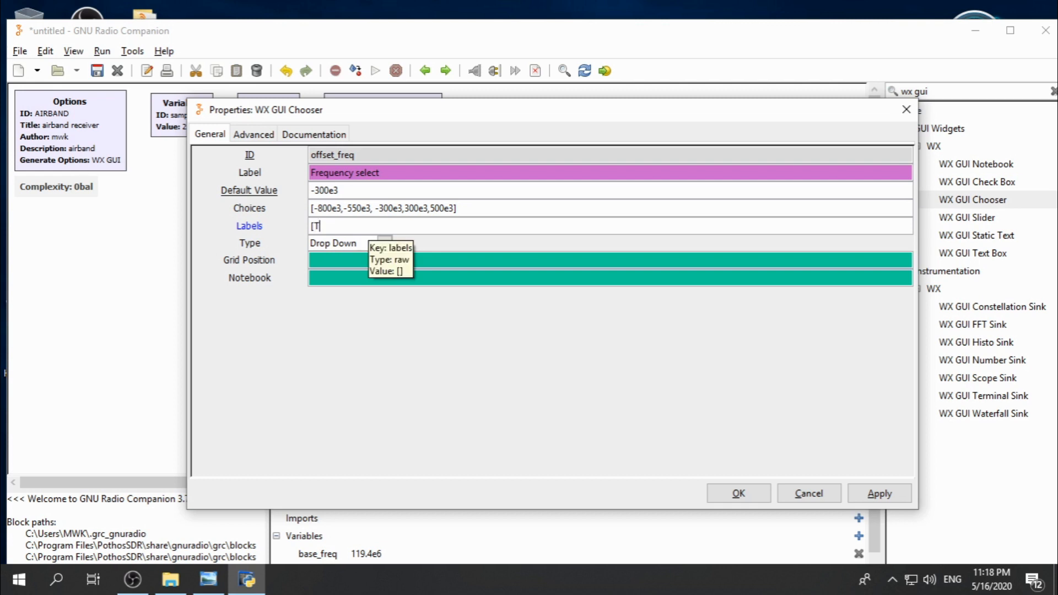
text(WR)
key(BackSpace)
key(BackSpace)
key(BackSpace)
text(')
text(T)
text(WR)
text(1)
text( 121)
text(.4M)
text(")
- Add "TWR2 118.85M" and "APP1 119.1M" as the second and third entries of the labels list
text(,")
text(TWR2)
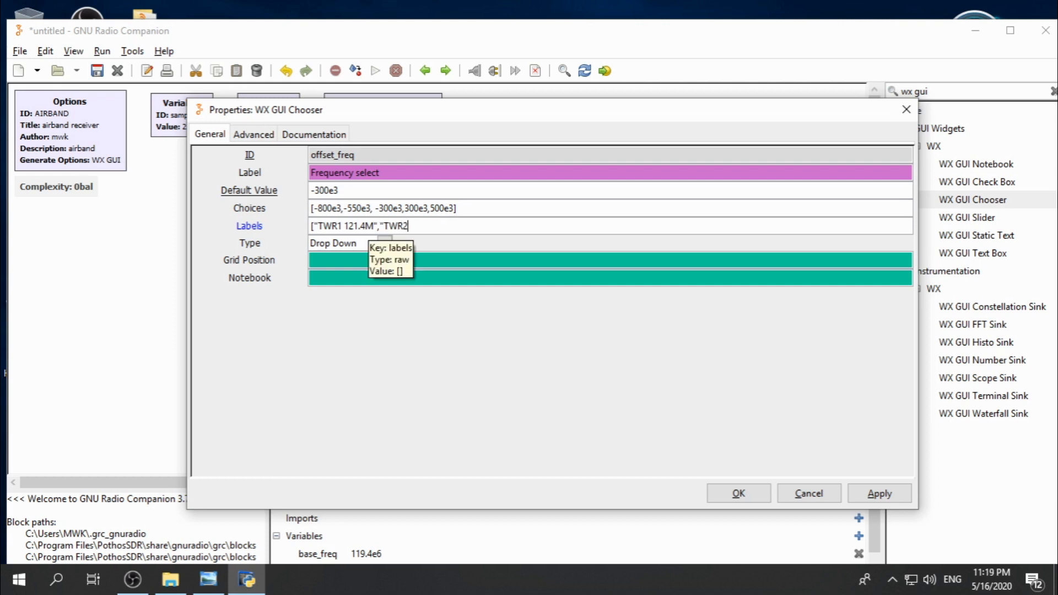
text( 1)
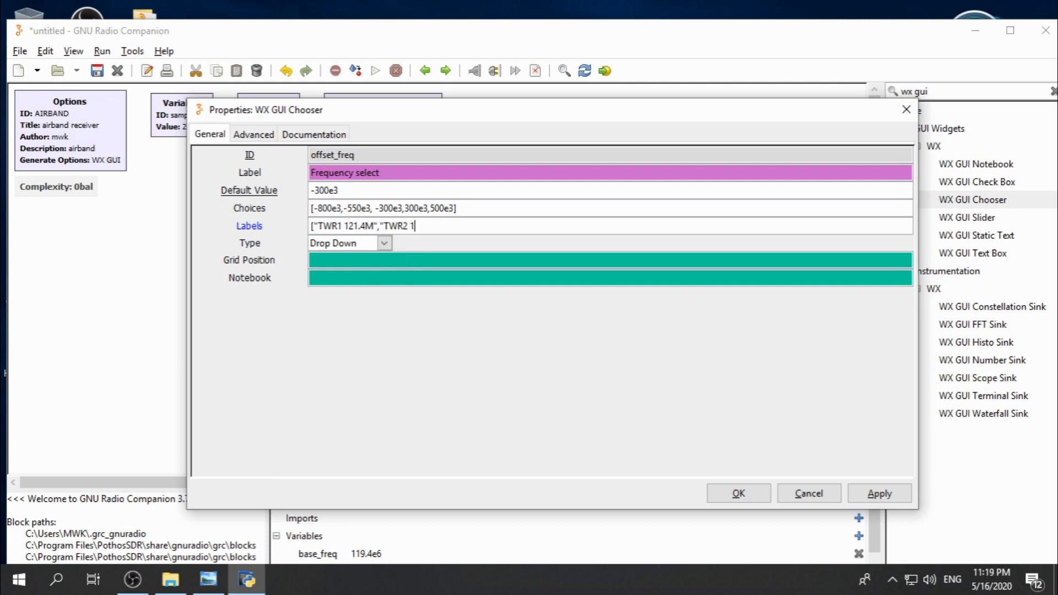
text(18.)
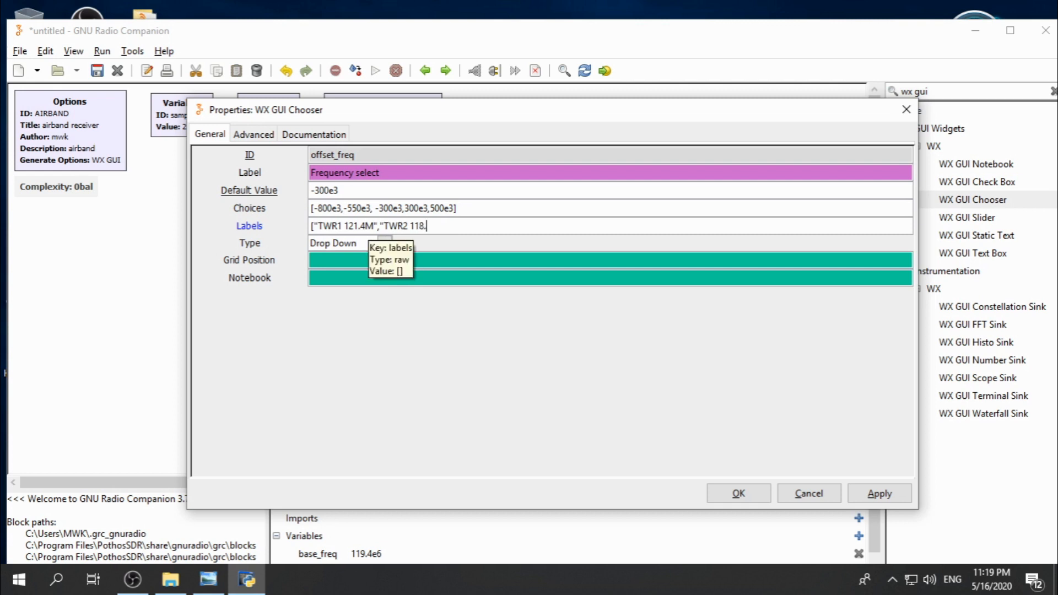
text(85M","APP1 119.1M)
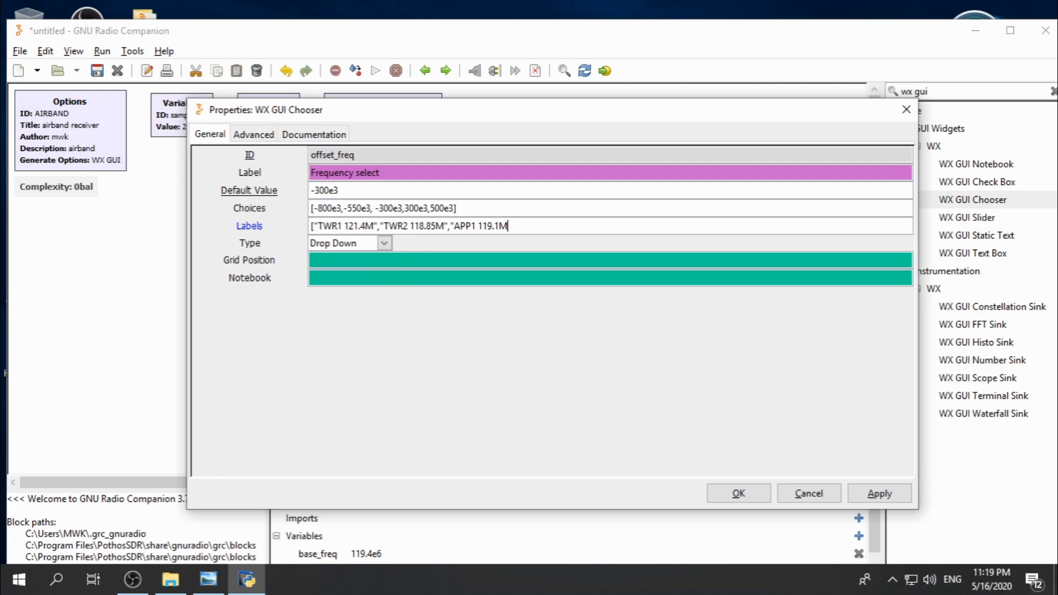
text(")
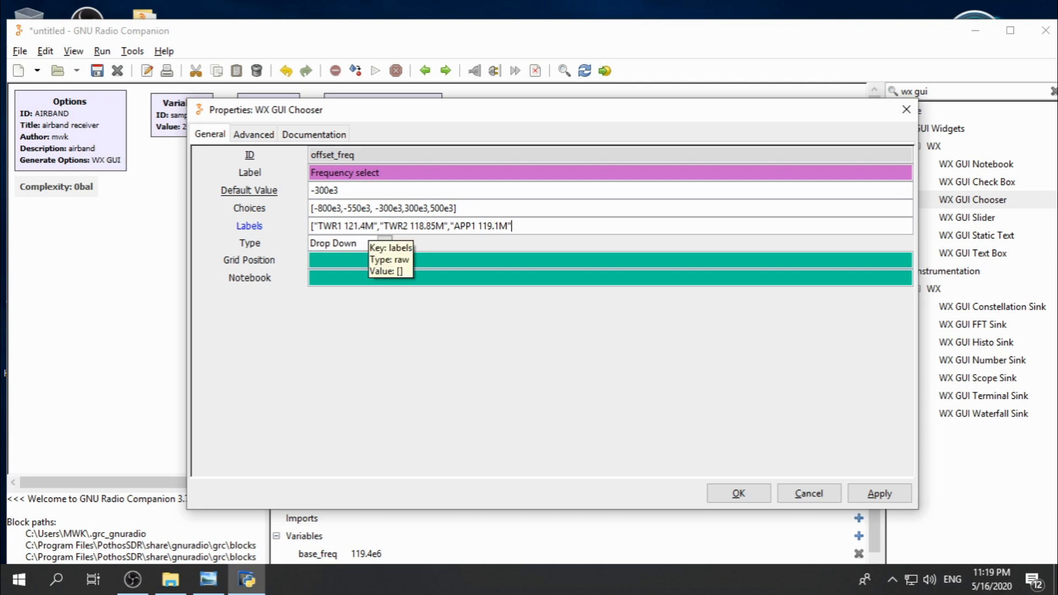
- Add the entries APP2 119.7M and APP3 119.9M to the labels list and end it with a closing bracket
text(,APP)
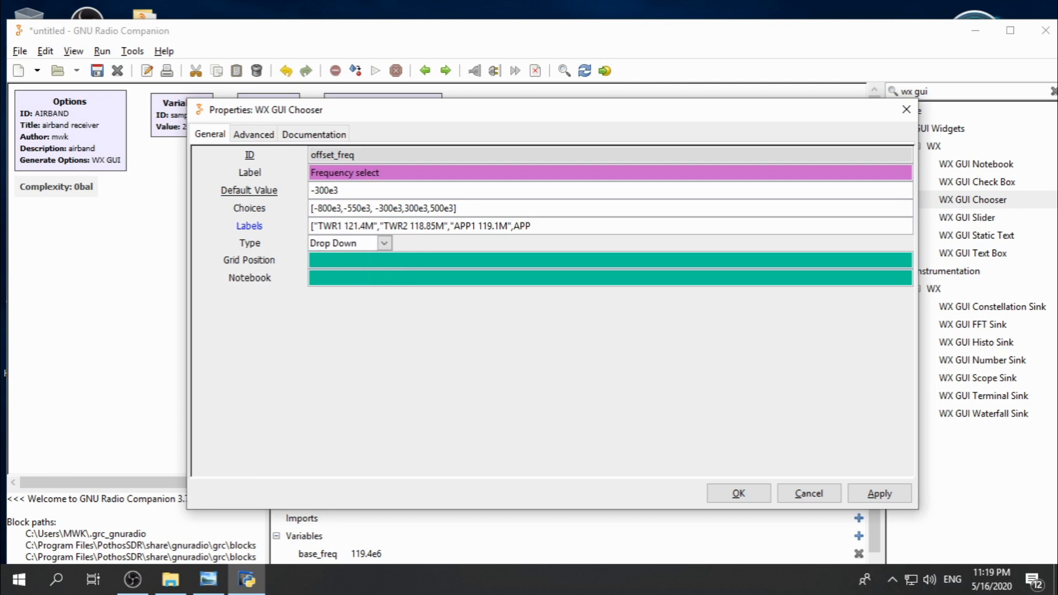
text(2 )
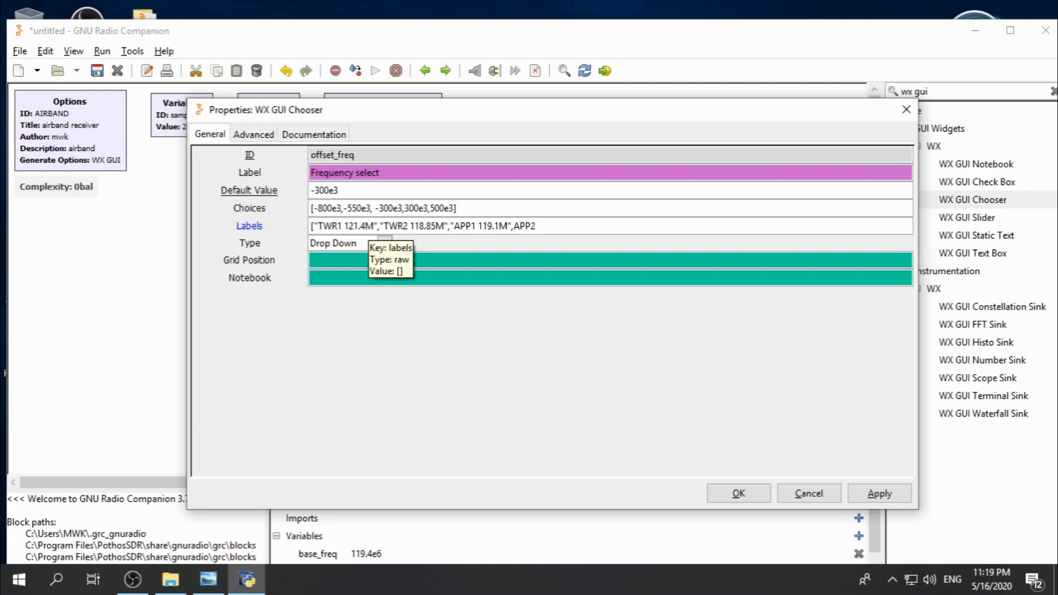
text(119.7M","APP)
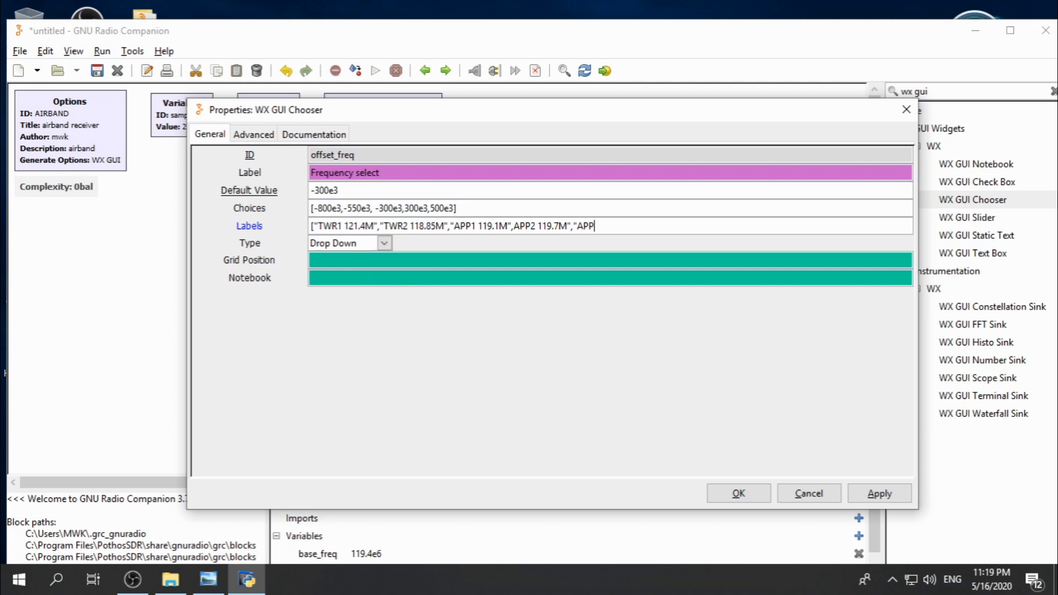
text(3 119)
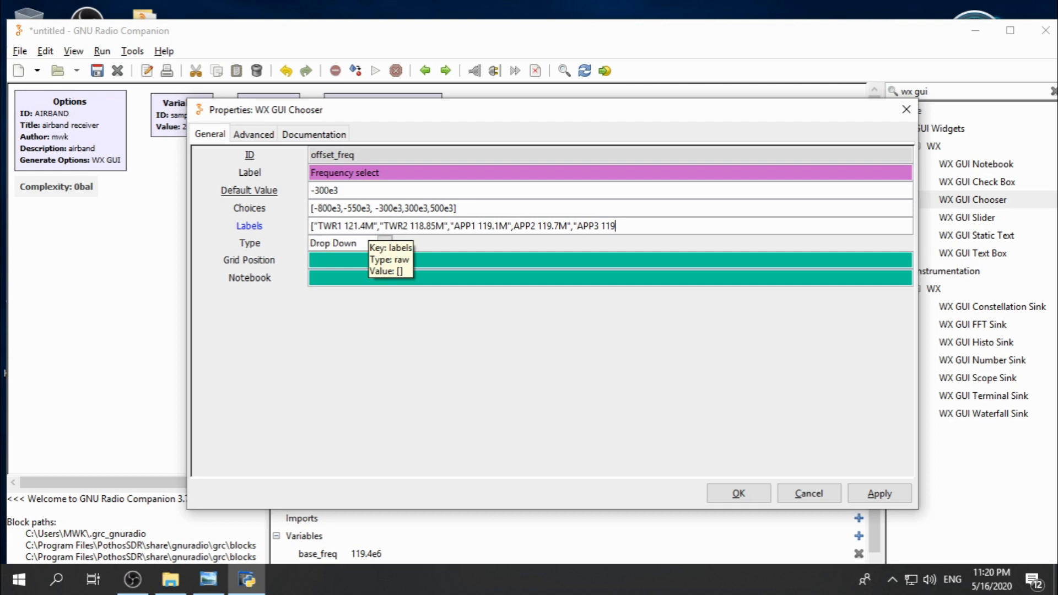
text(.9M")
text(])
key(BackSpace)
text(])
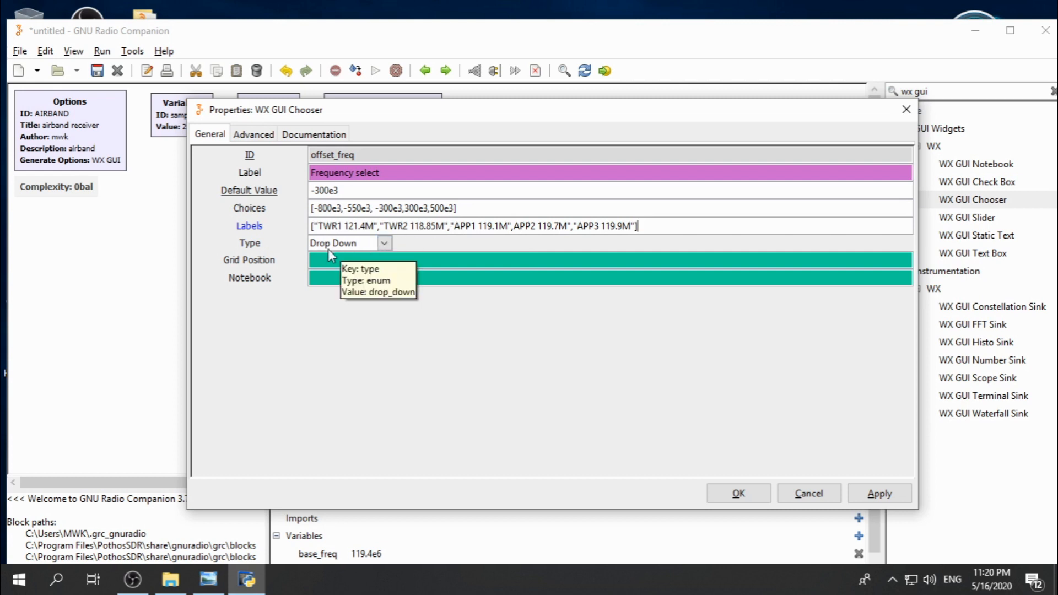
- Set the chooser's type to Radio Buttons with Vertical style, and accept the properties
click(385, 243)
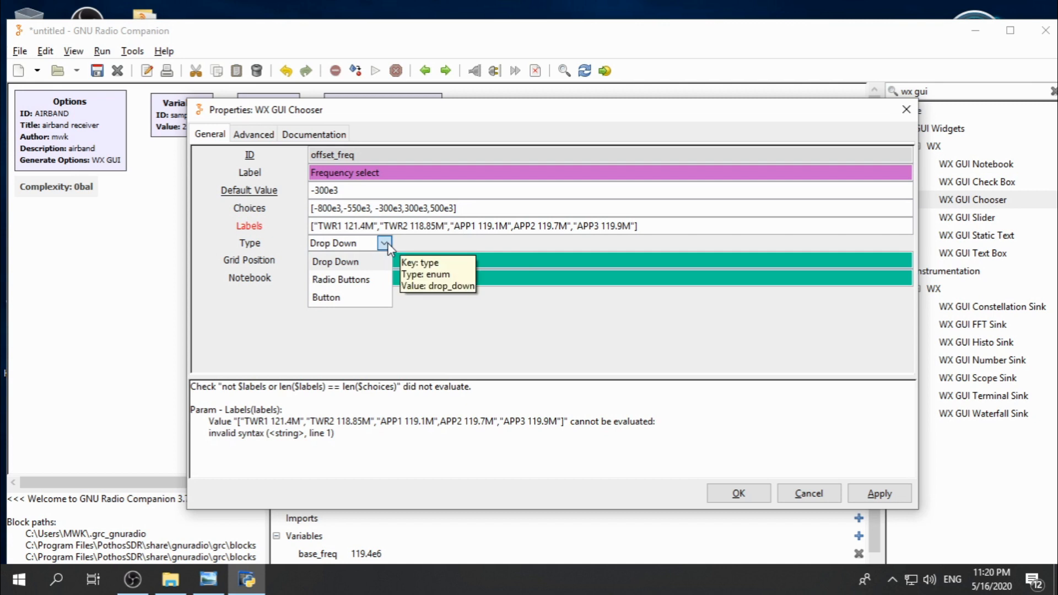
click(352, 280)
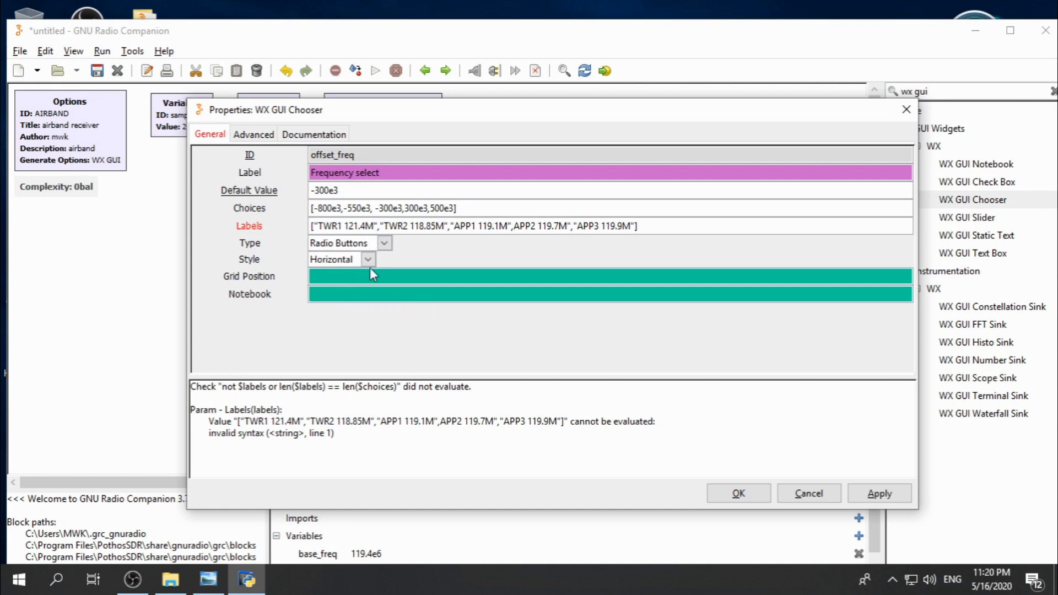
click(368, 260)
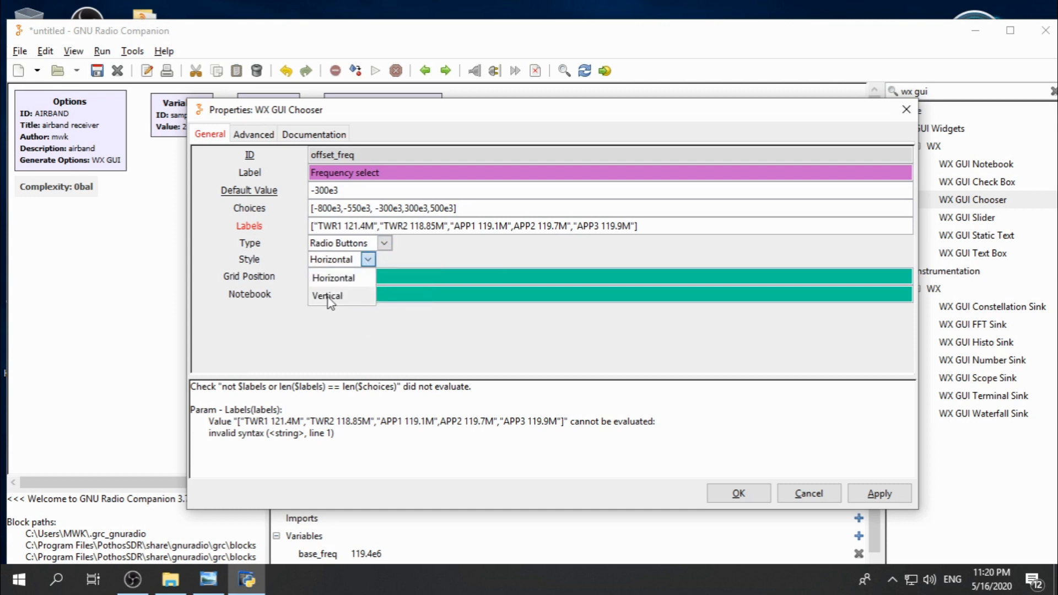
click(329, 298)
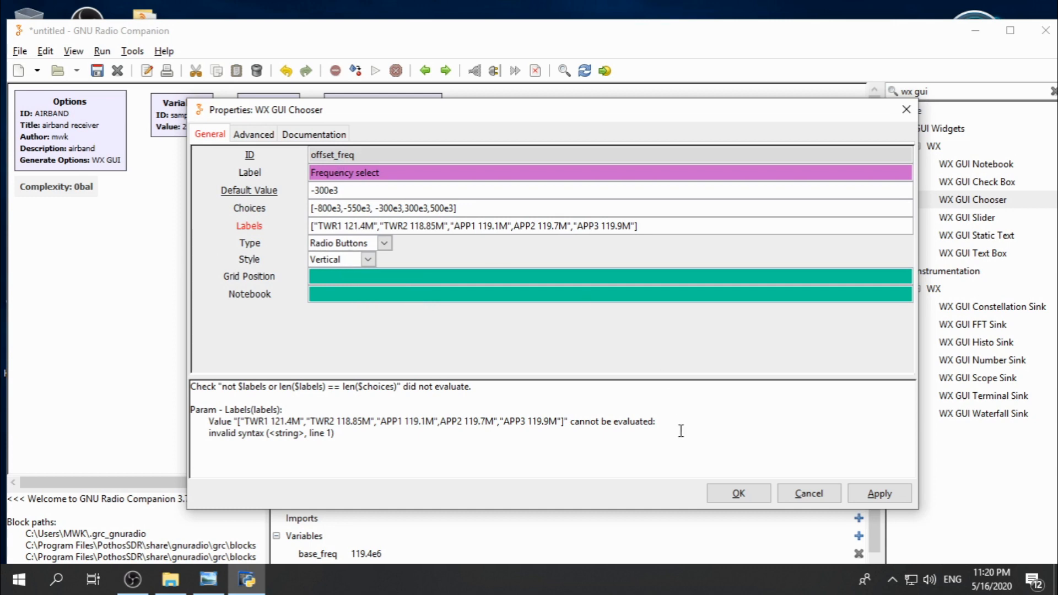
click(738, 494)
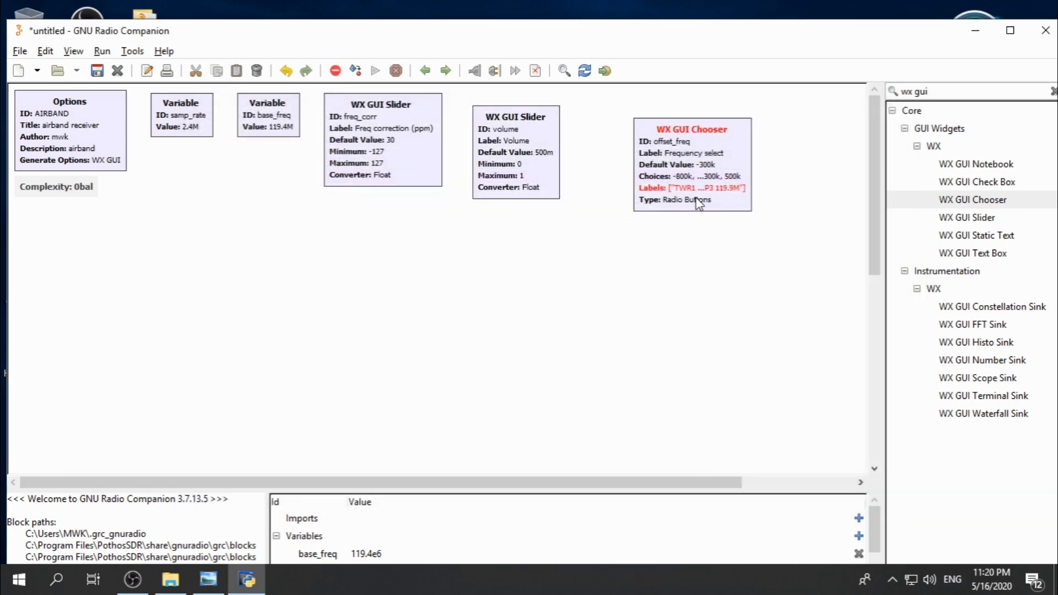
- Reopen the chooser's properties to check its labels list, close them, and move the block closer to the volume slider
double_click(674, 190)
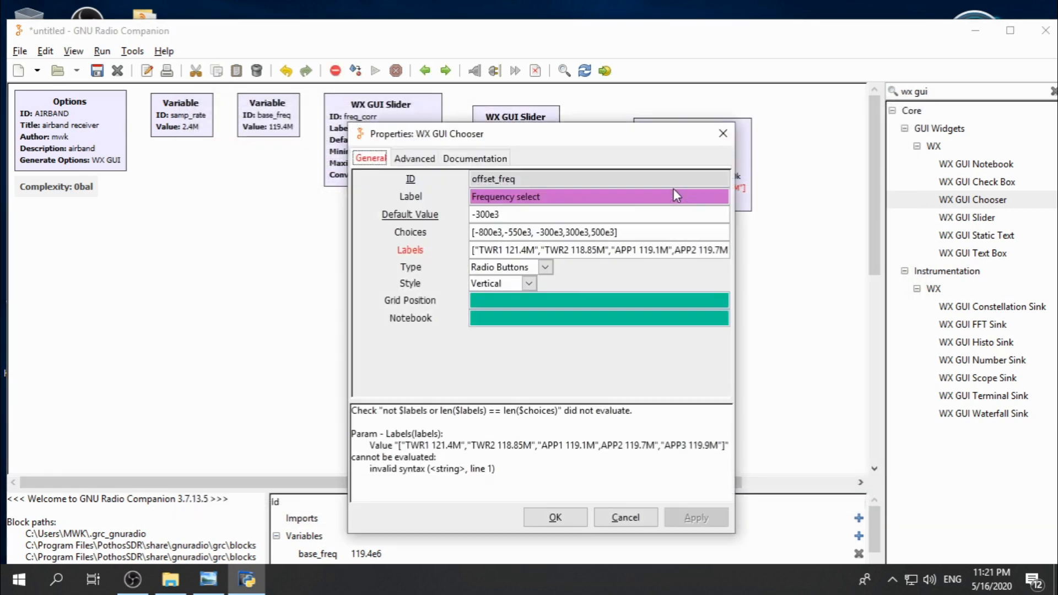
drag(540, 136, 366, 101)
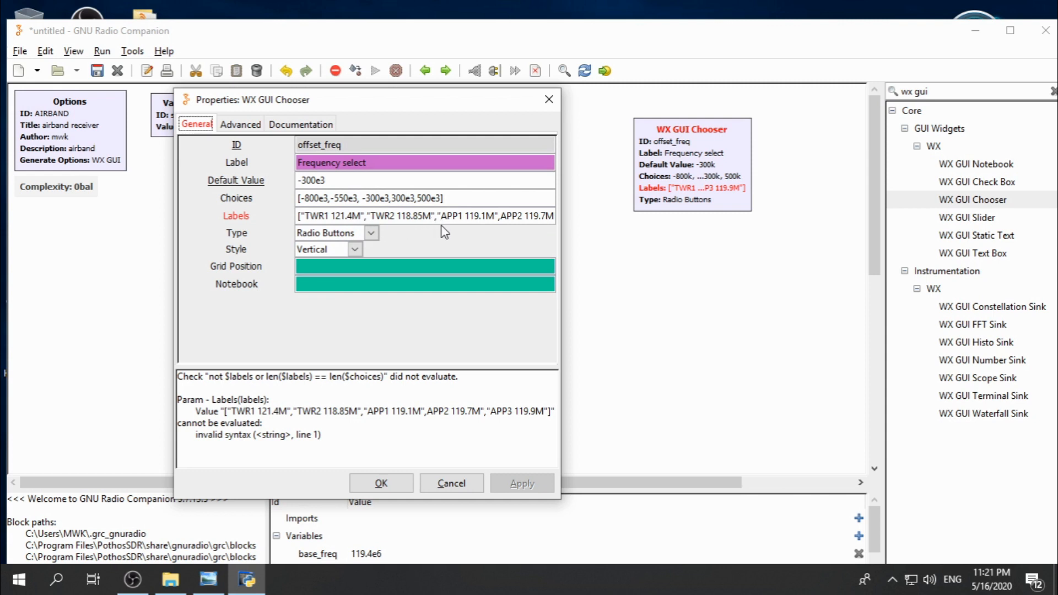
drag(458, 215, 272, 216)
click(340, 216)
drag(420, 216, 630, 231)
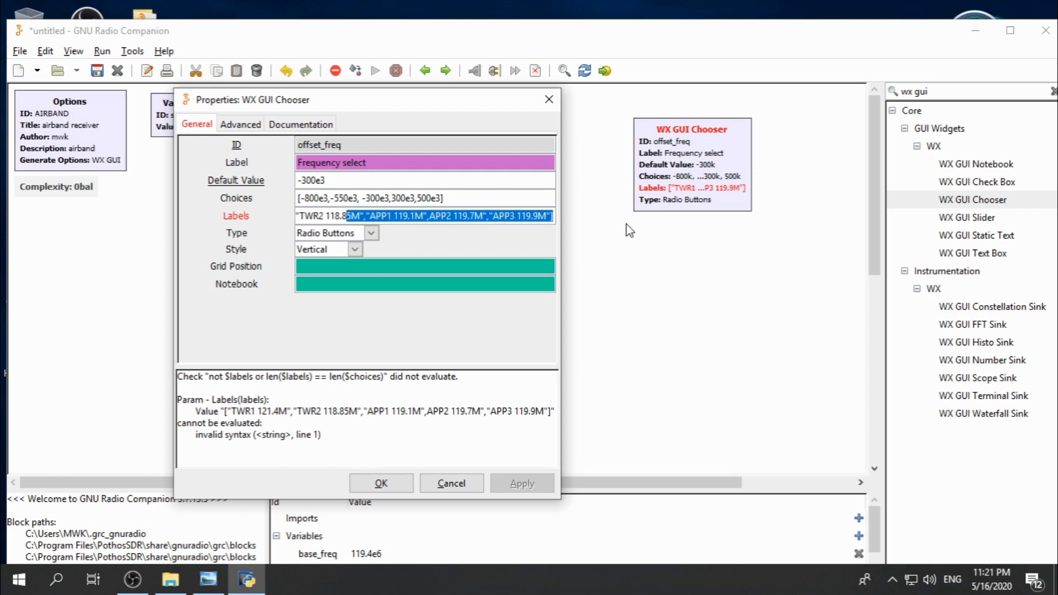
click(365, 484)
drag(675, 150, 626, 143)
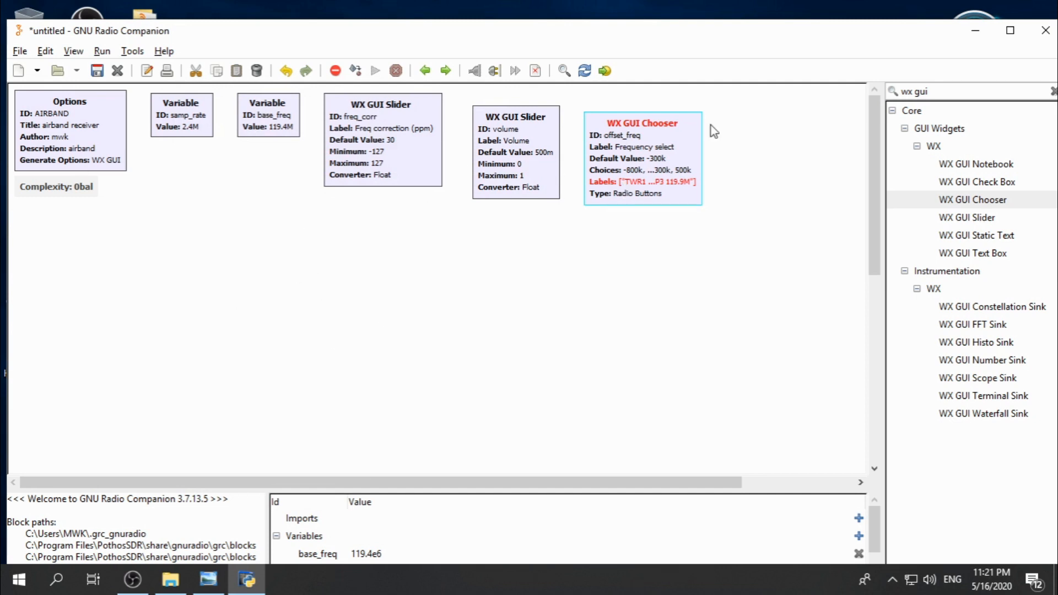
click(940, 93)
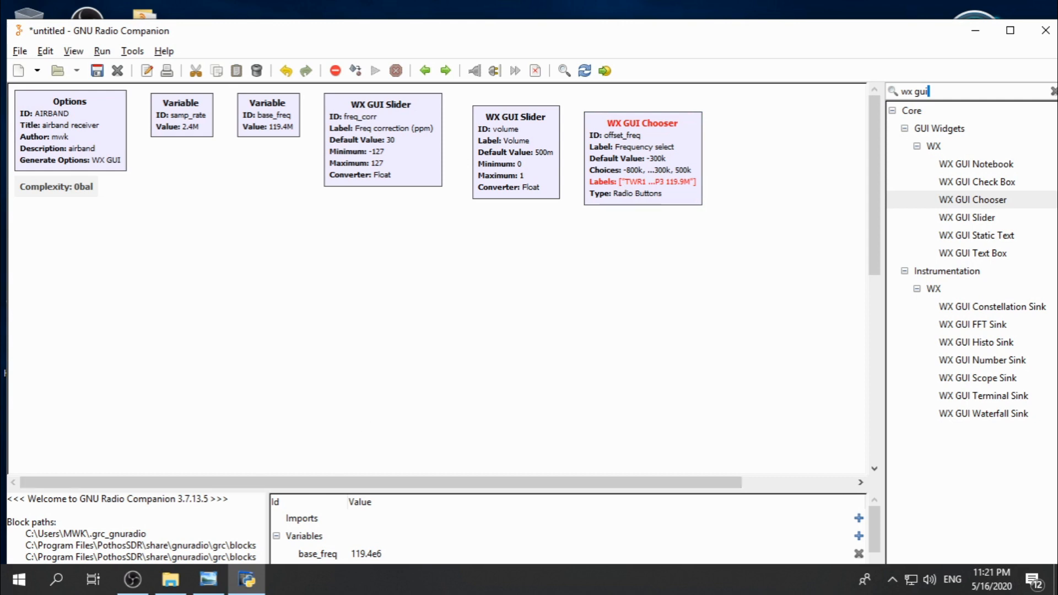
key(alt+Tab)
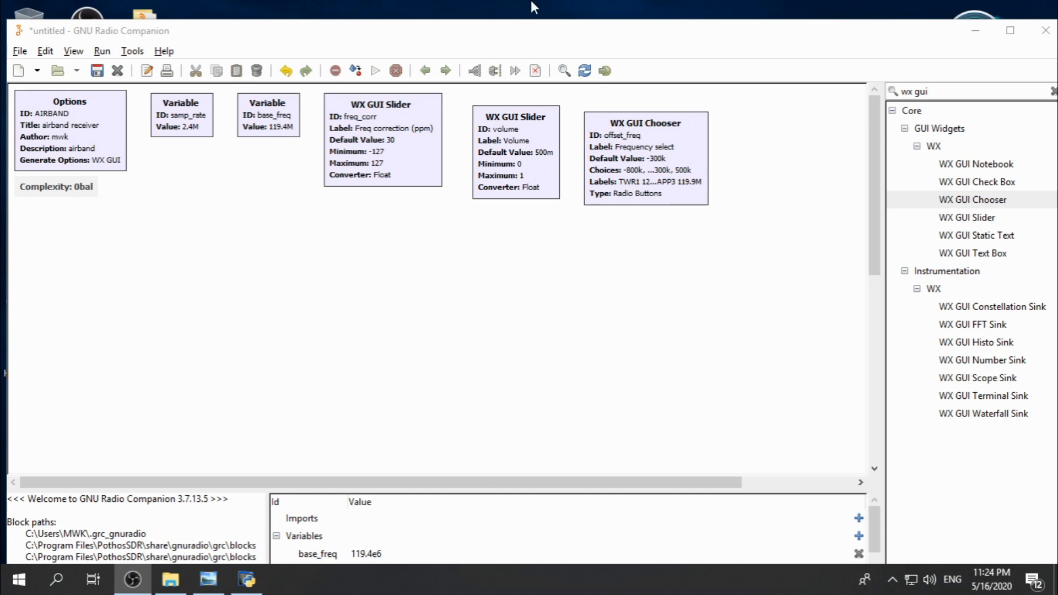
key(alt+Tab)
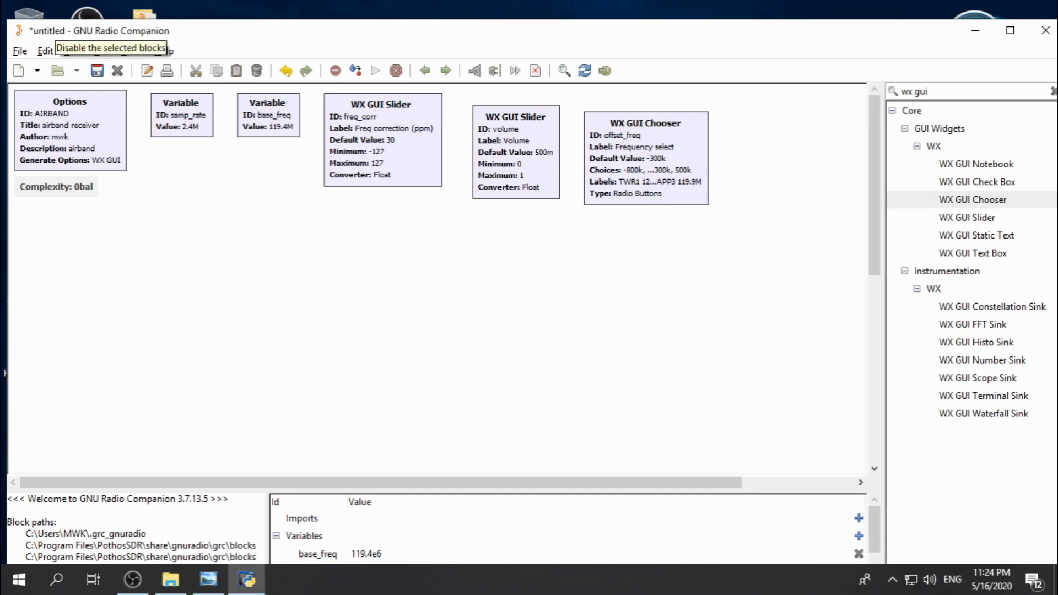
key(alt+Tab)
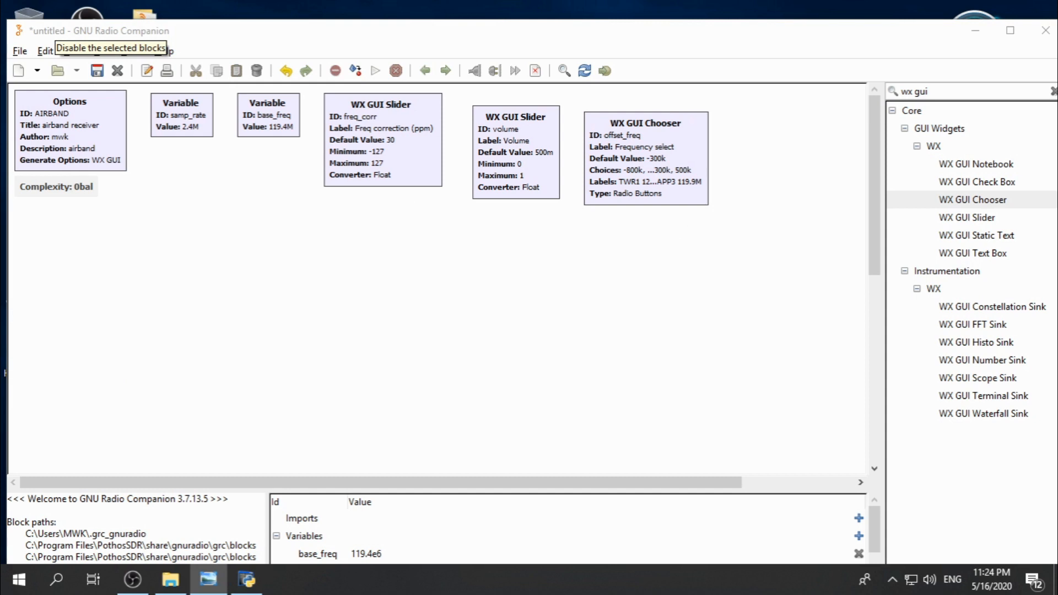
- Search the block library for RTL and add the RTL-SDR Source block to the flowgraph
click(955, 89)
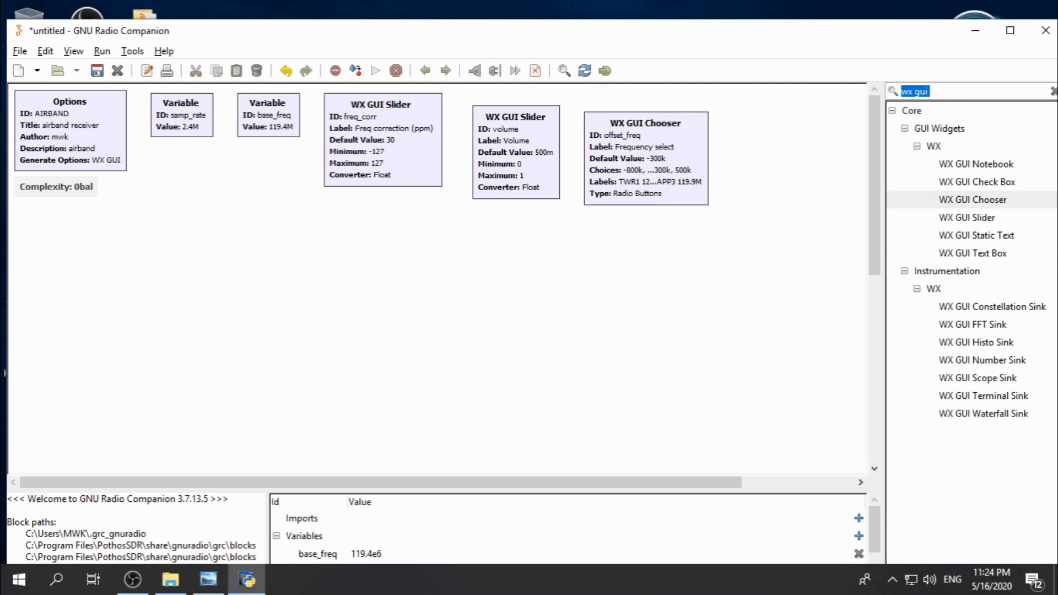
text(RTL)
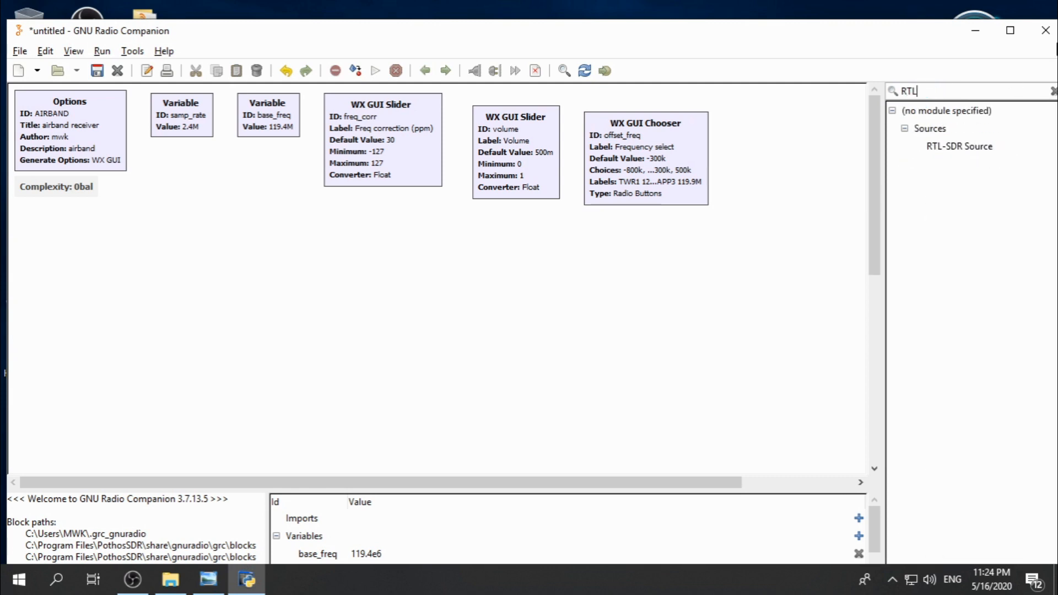
click(985, 146)
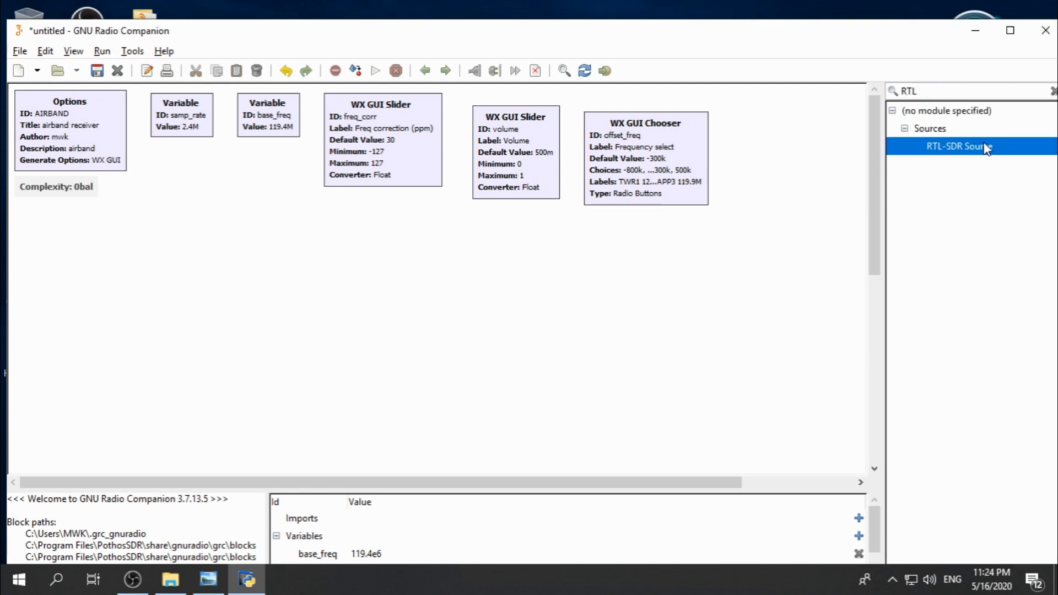
double_click(985, 144)
click(632, 338)
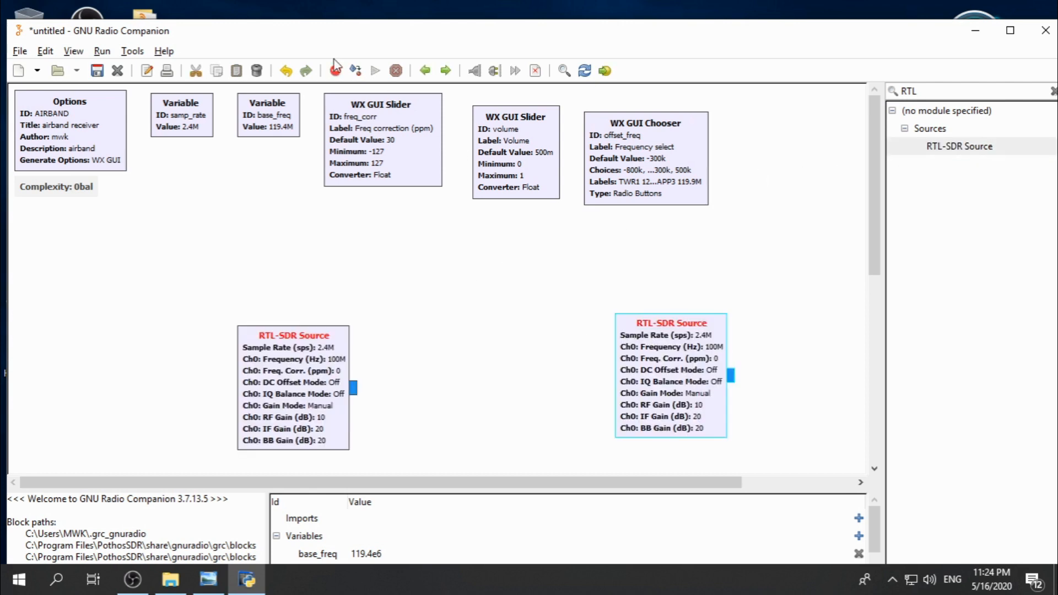
- Delete the duplicate RTL-SDR Source block and move the remaining one below the Options block
right_click(657, 333)
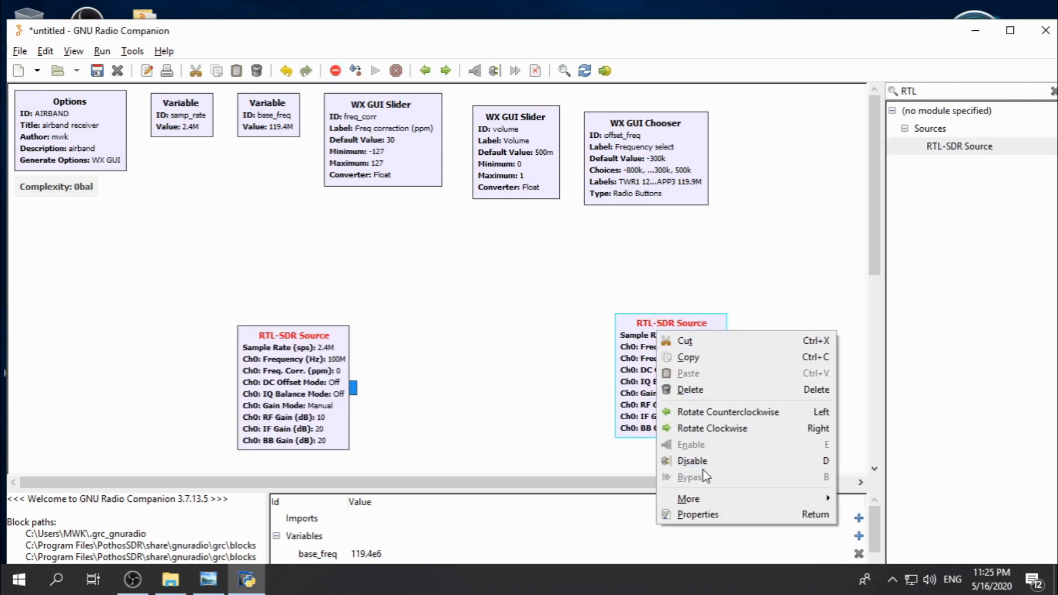
click(690, 389)
drag(328, 386, 107, 309)
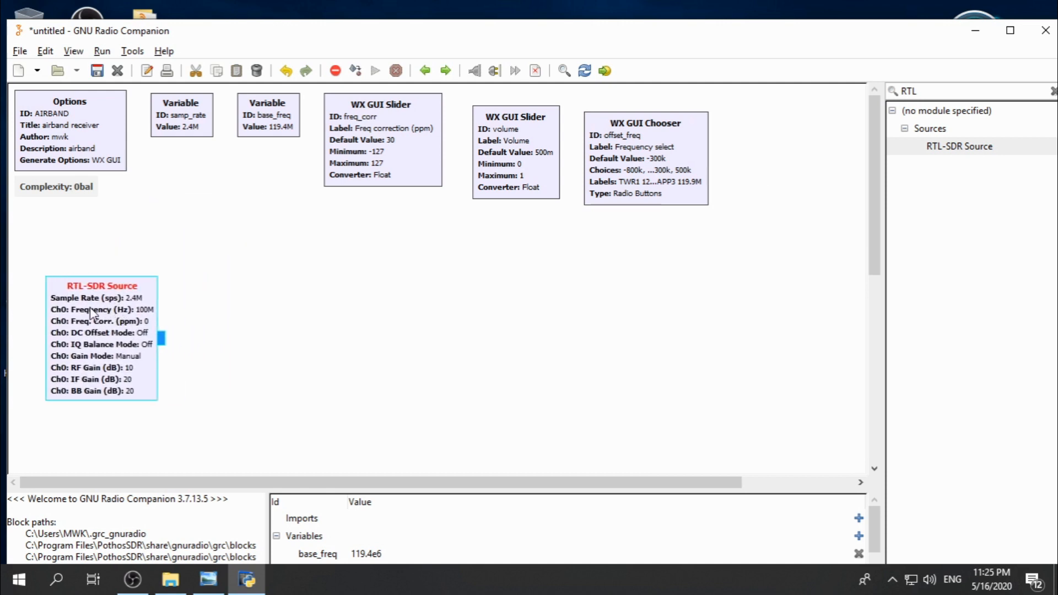
- Open the RTL-SDR Source's properties and change its ID to rtlsdr_source_0
double_click(91, 313)
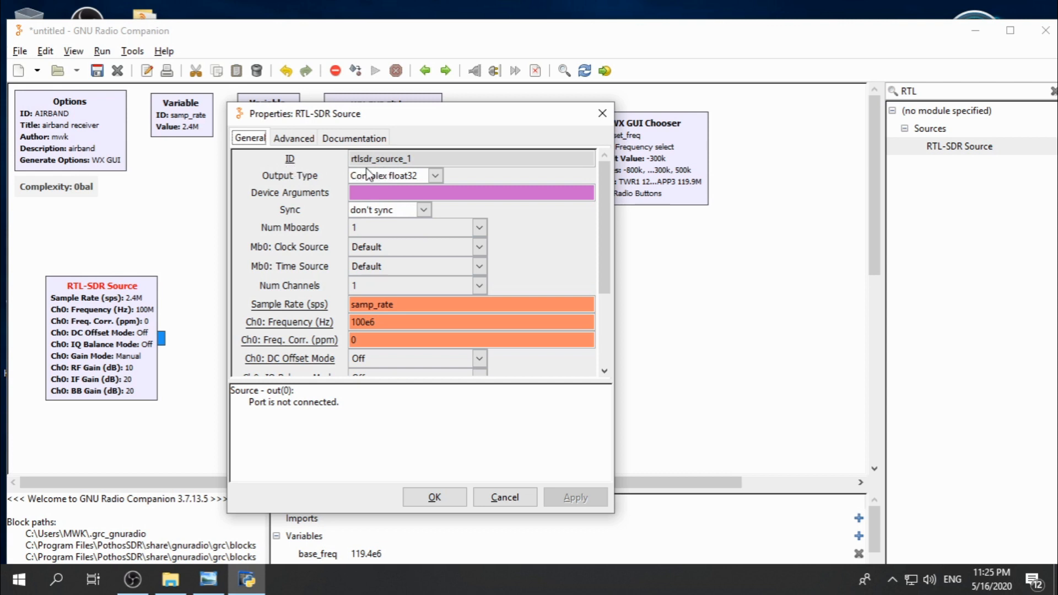
double_click(424, 158)
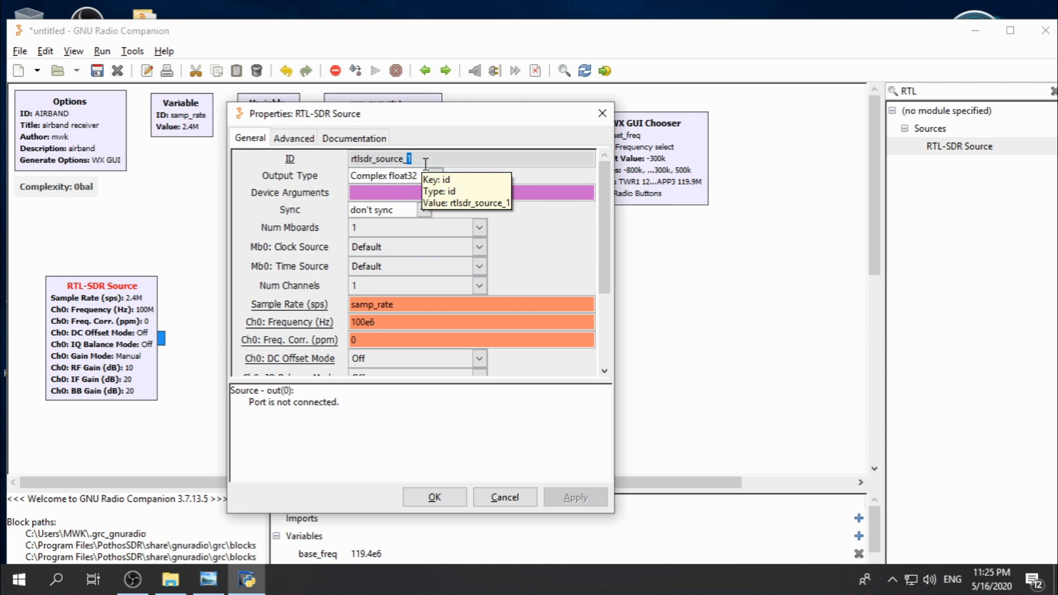
text(0)
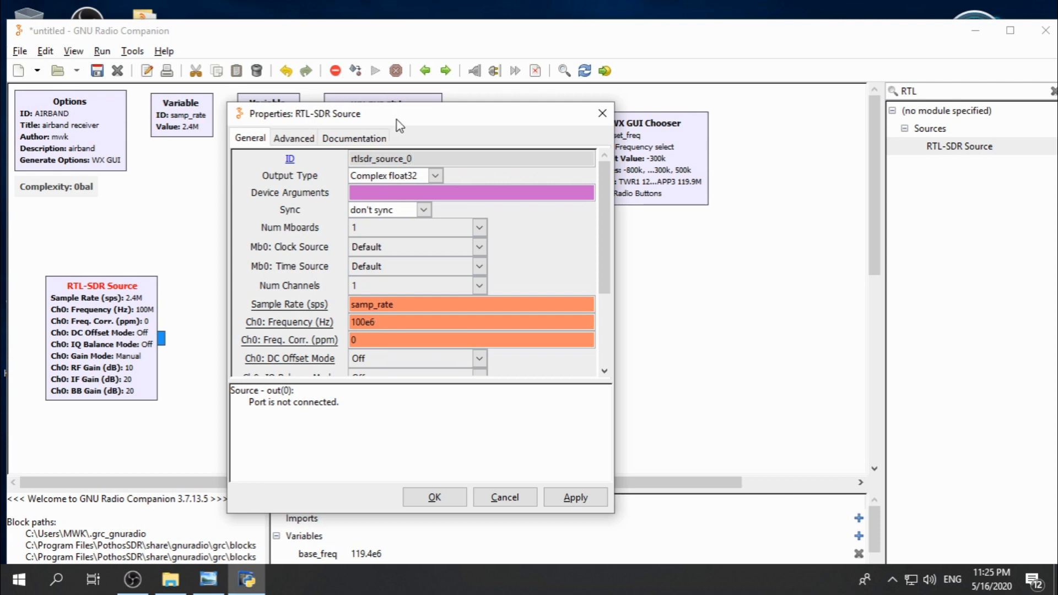
drag(393, 117, 463, 104)
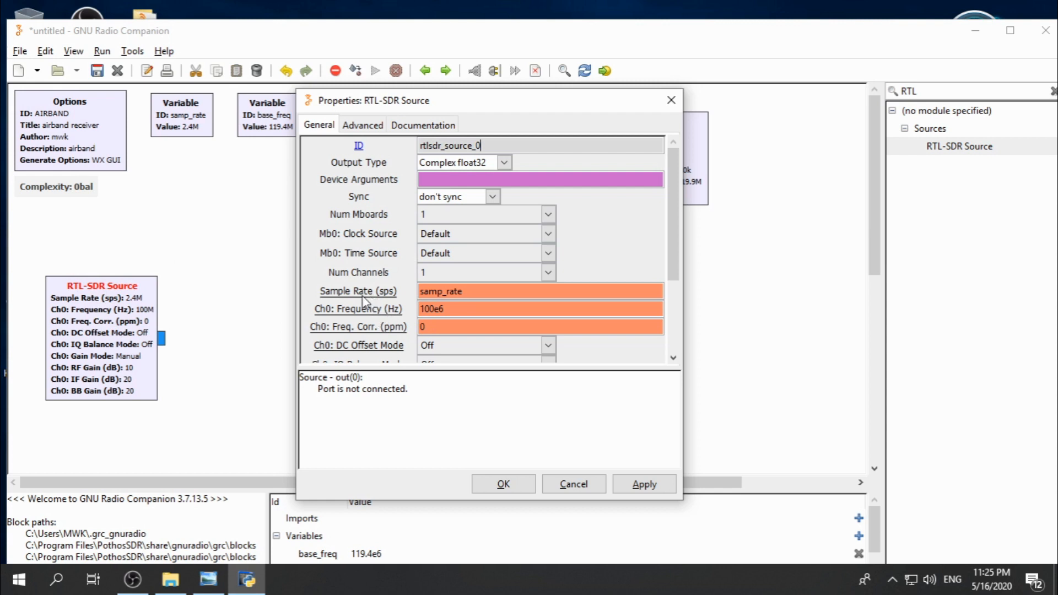
double_click(457, 313)
double_click(456, 313)
text(BASE_)
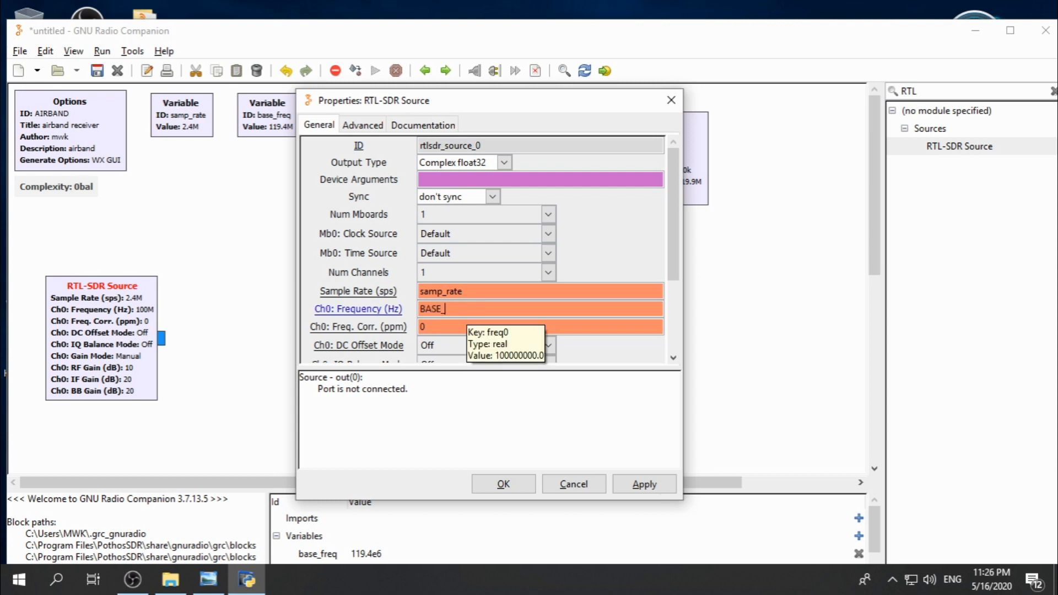
text(FREQ)
key(BackSpace)
key(BackSpace)
key(BackSpace)
key(BackSpace)
key(BackSpace)
key(BackSpace)
key(BackSpace)
text(base_)
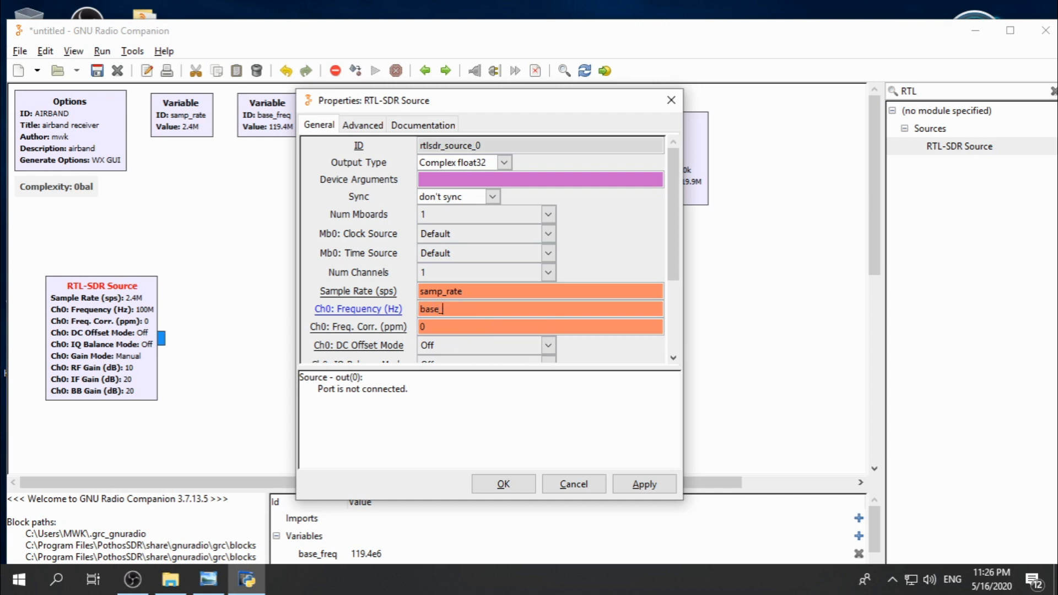
text(freq)
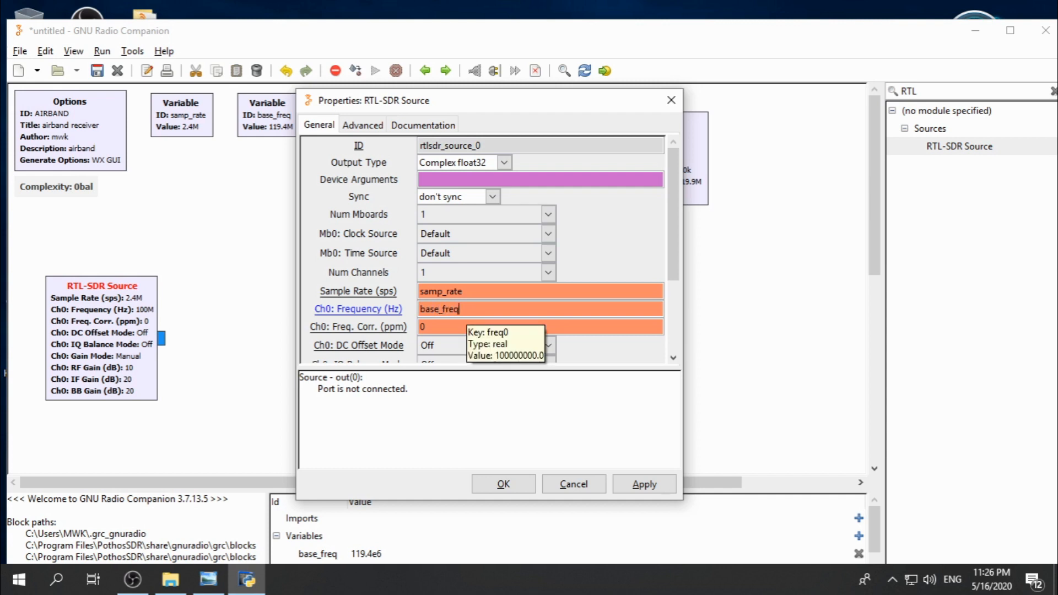
- Set the source's channel 0 frequency correction to the slider variable freq_corr
double_click(445, 327)
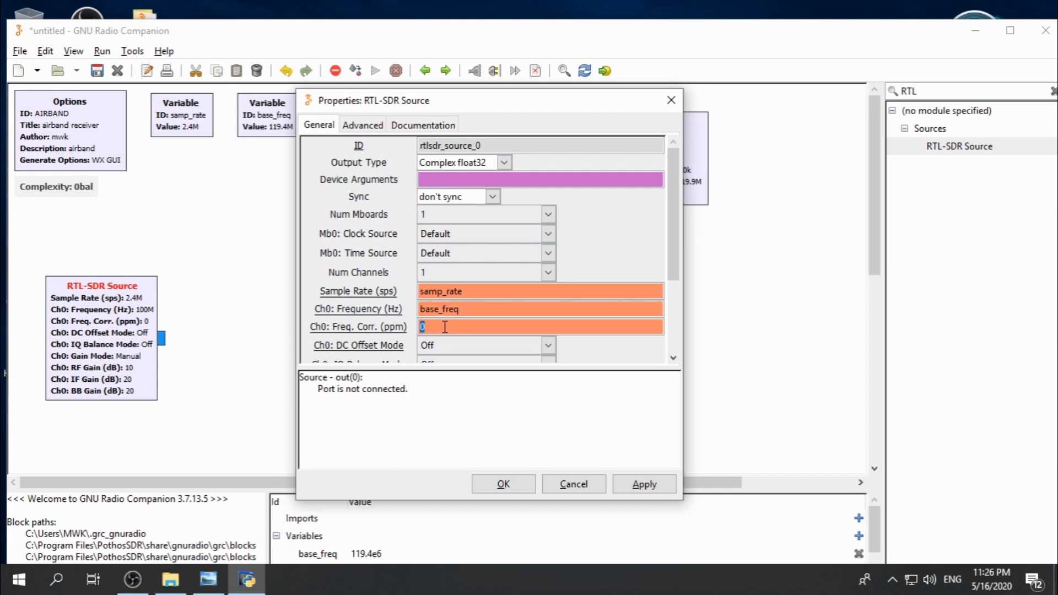
drag(408, 103, 380, 166)
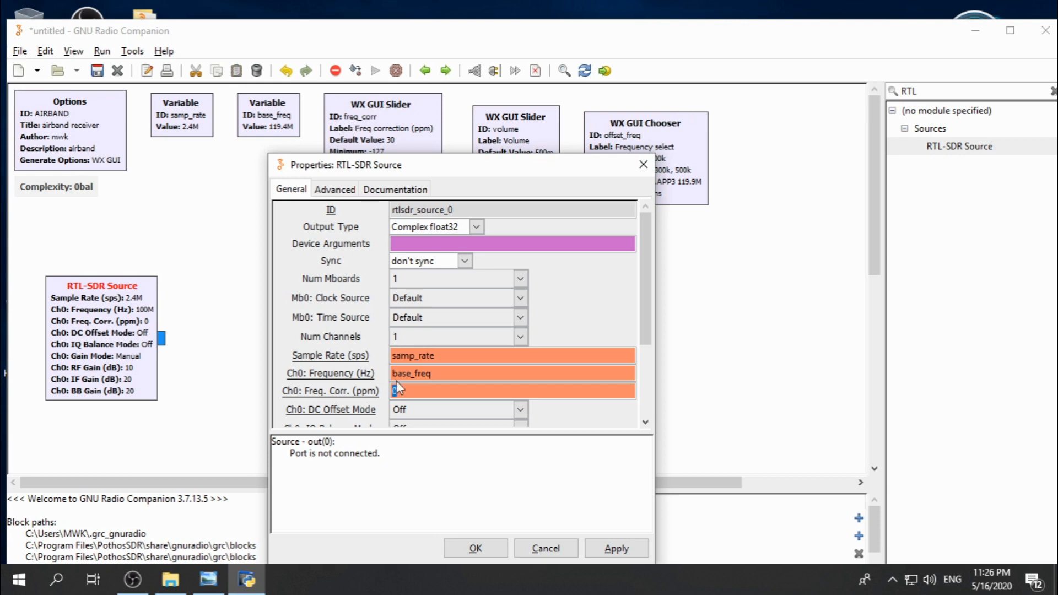
drag(408, 164, 531, 75)
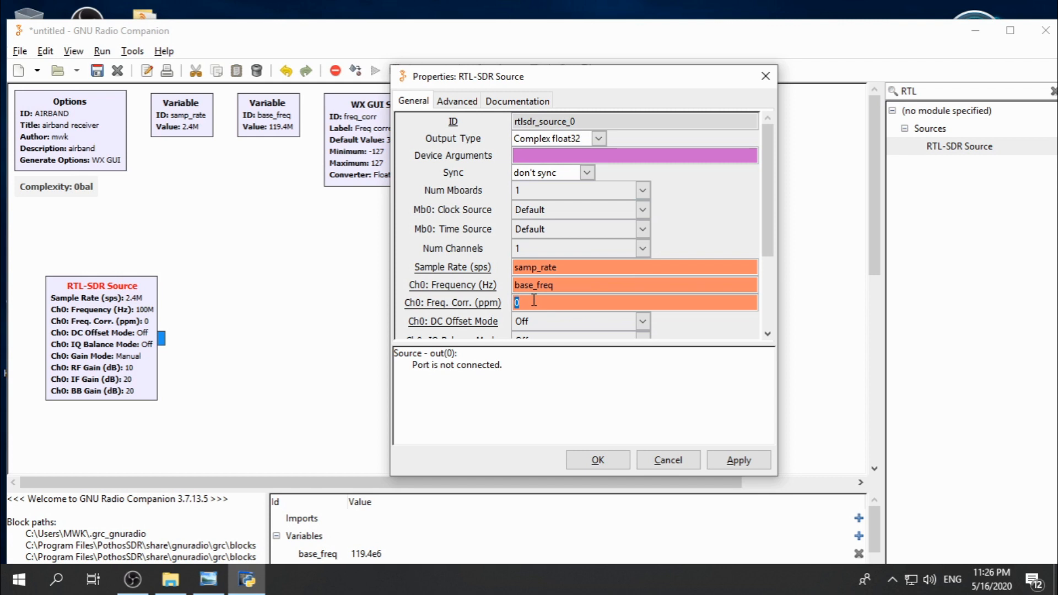
text(freq)
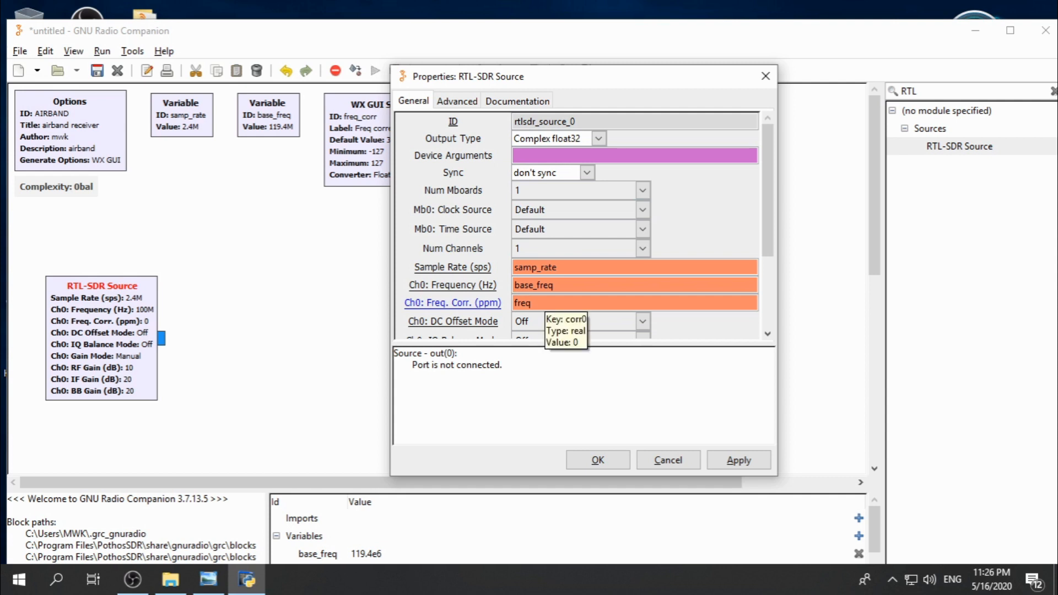
text(_corr)
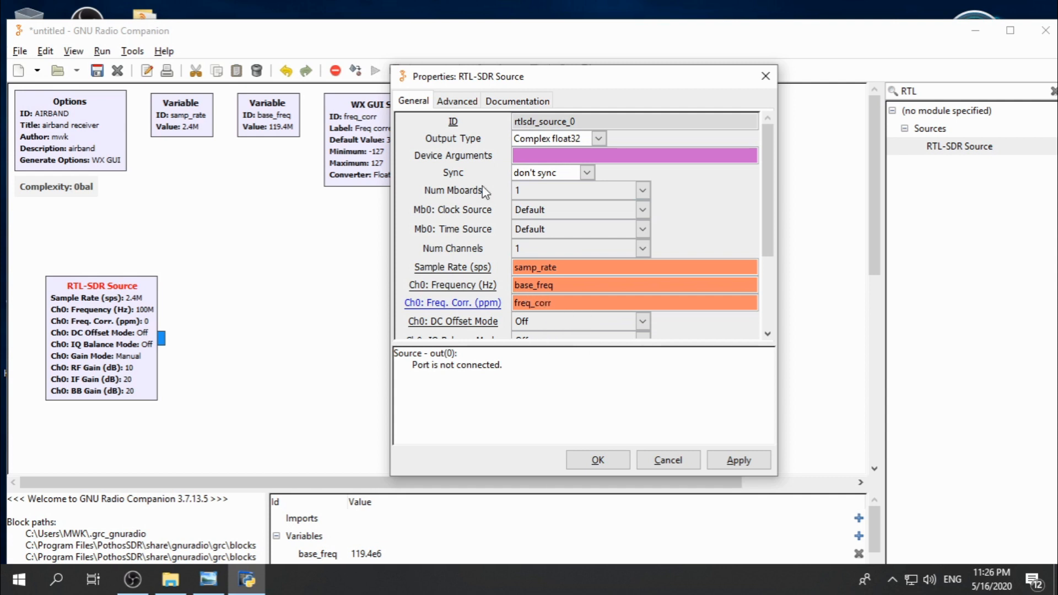
- Set the source's channel 0 IQ Balance Mode to Automatic
drag(435, 77, 254, 61)
drag(584, 184, 577, 246)
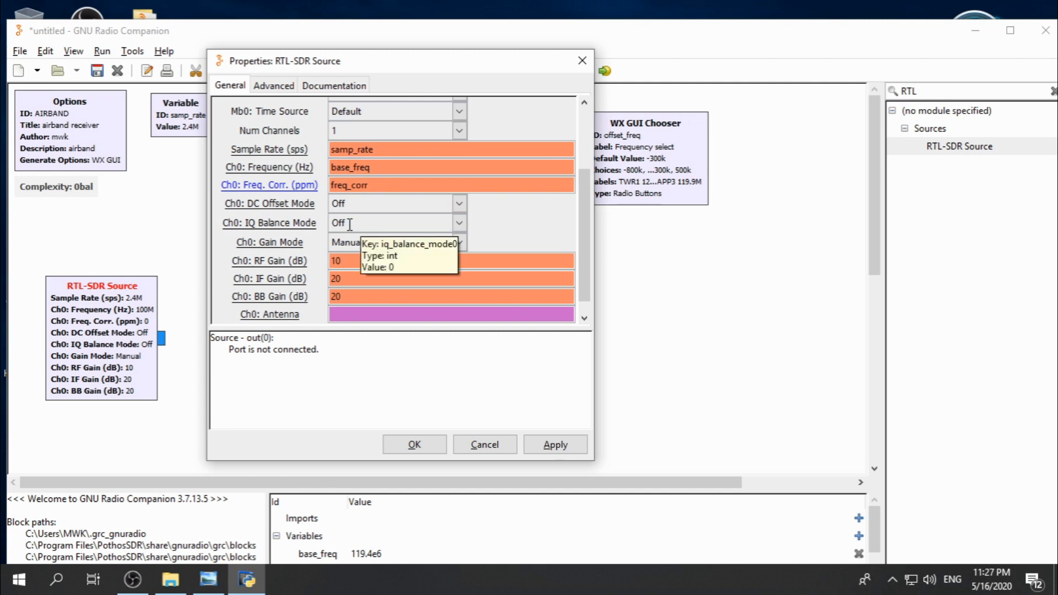
click(459, 223)
click(383, 278)
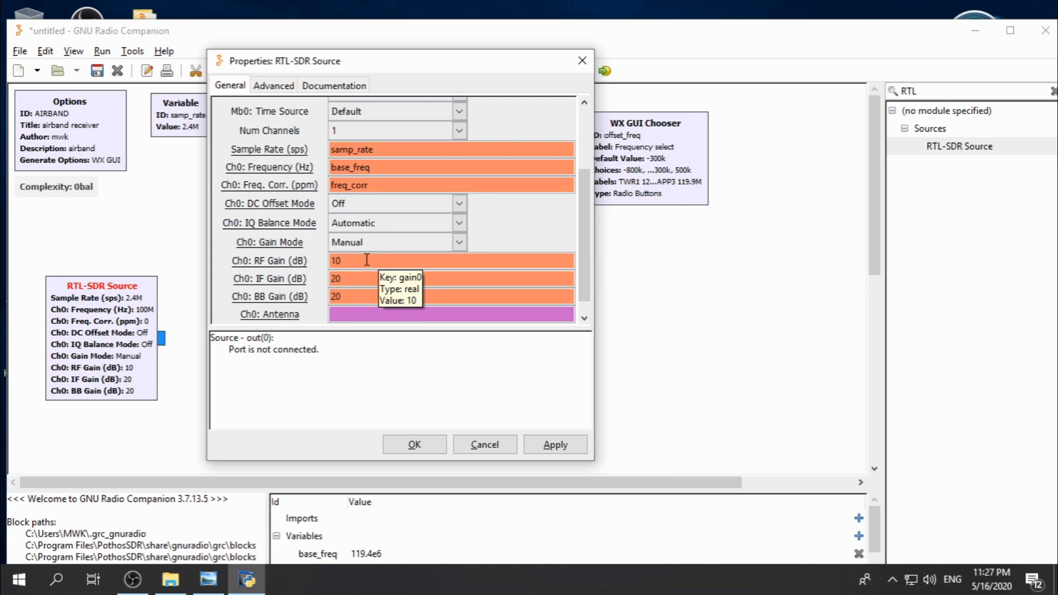
- Set the source's channel 0 gains to 49.6 dB RF, 1 dB IF and 1 dB BB
double_click(346, 261)
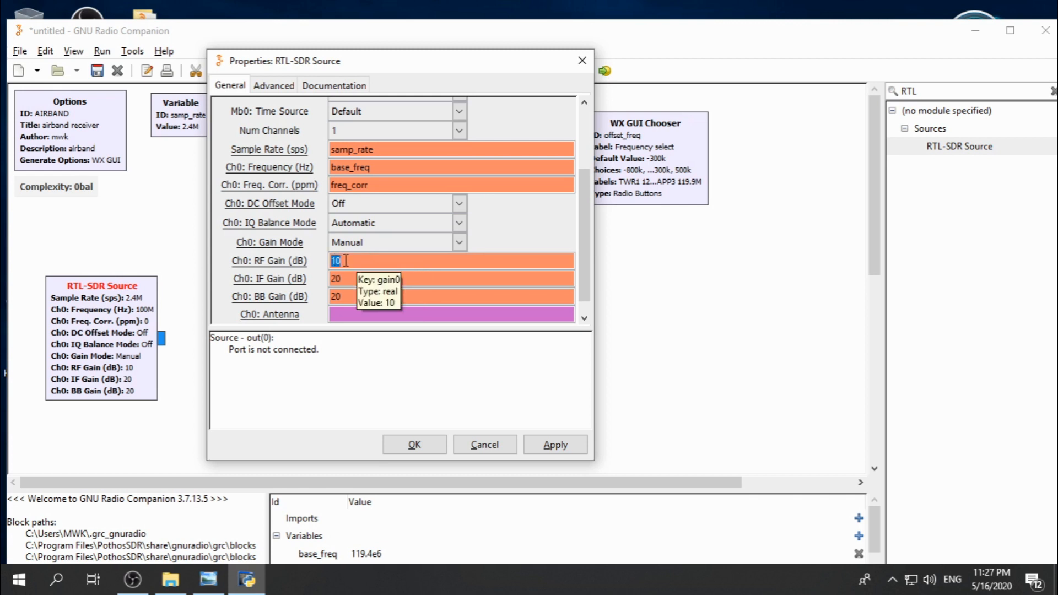
text(49.6)
double_click(348, 279)
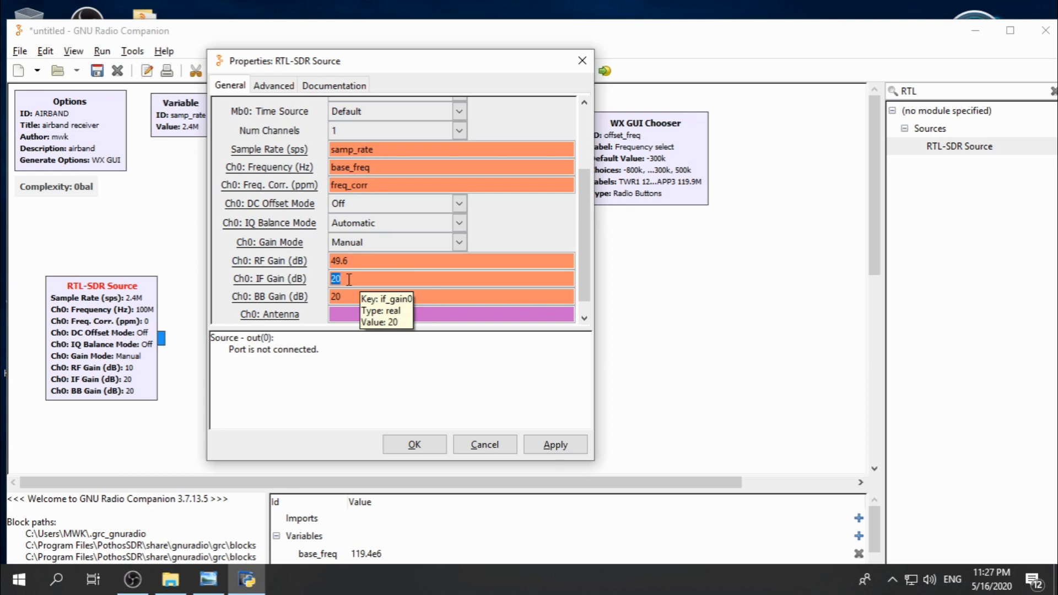
text(1)
double_click(350, 297)
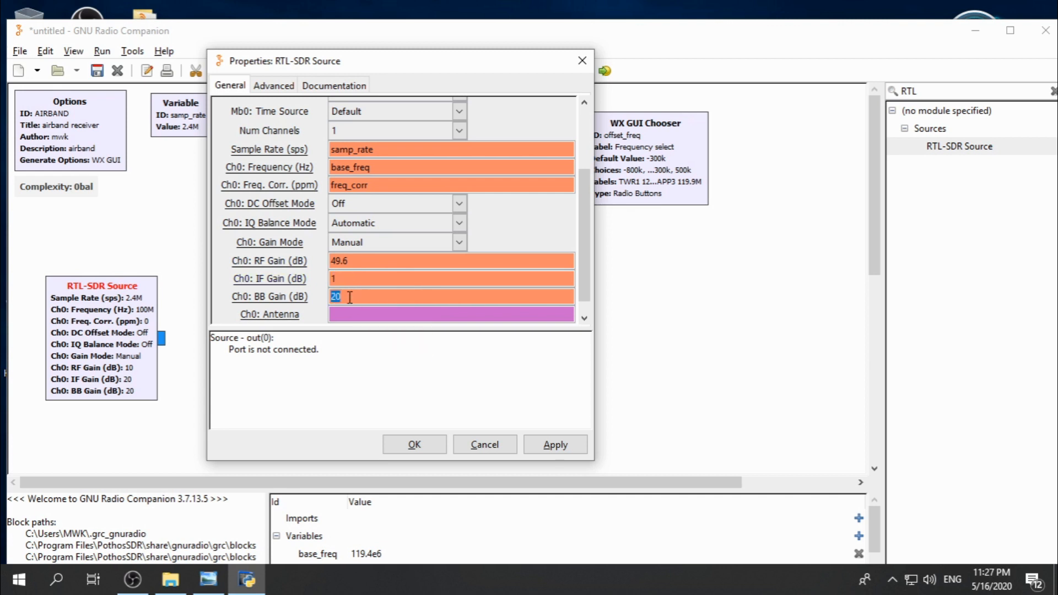
text(1)
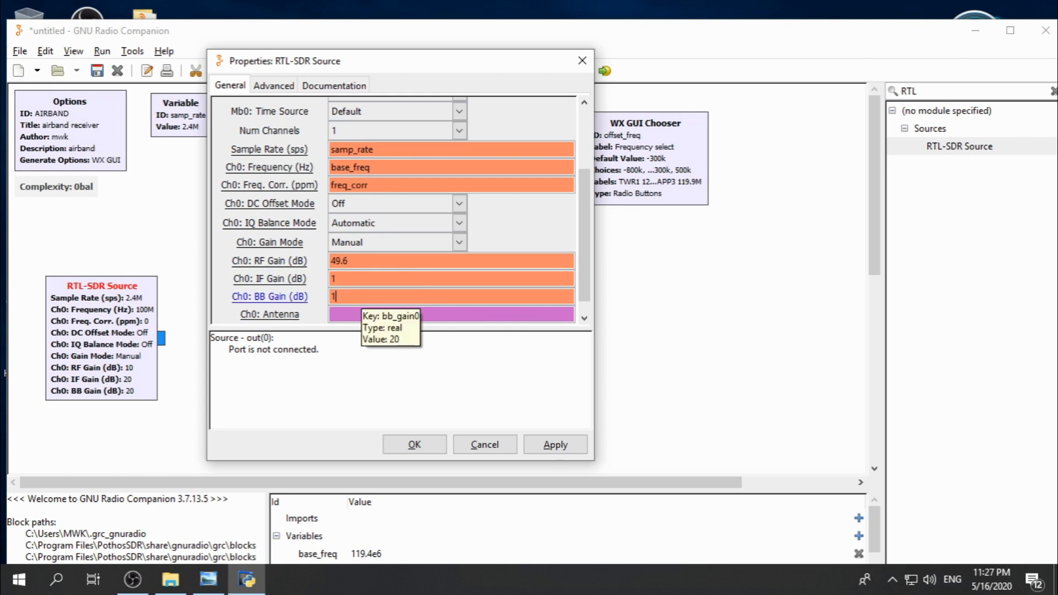
- Enter RX as the source's antenna, accept the properties, and move the block slightly up
click(337, 314)
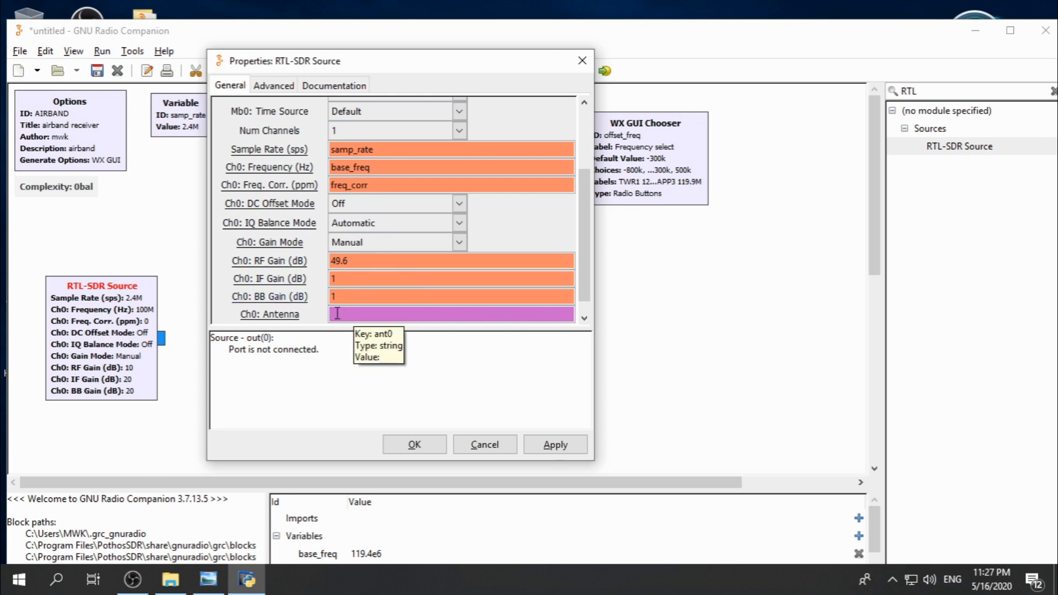
text(RX)
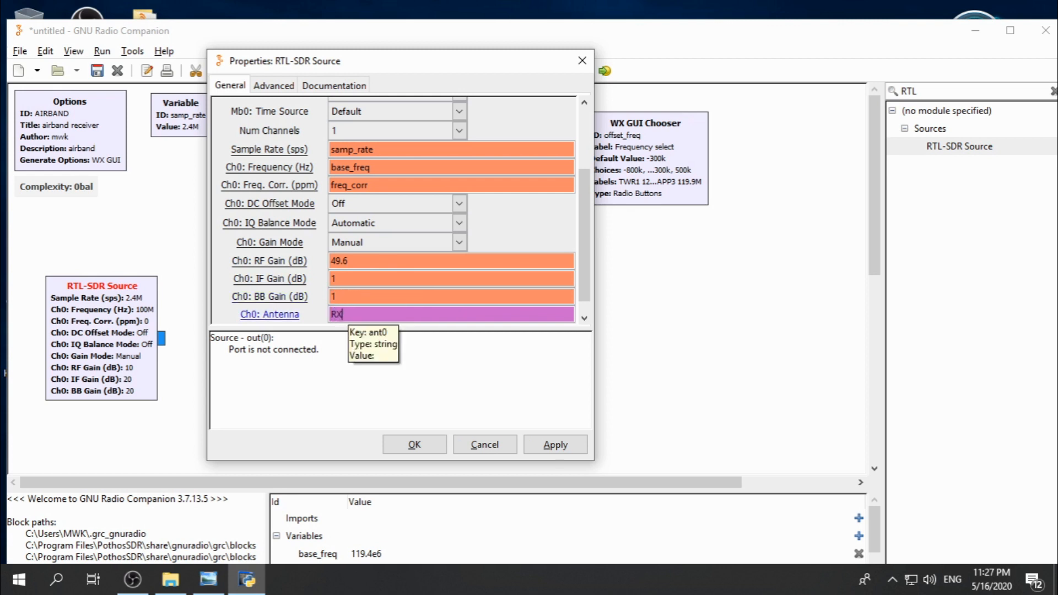
click(406, 444)
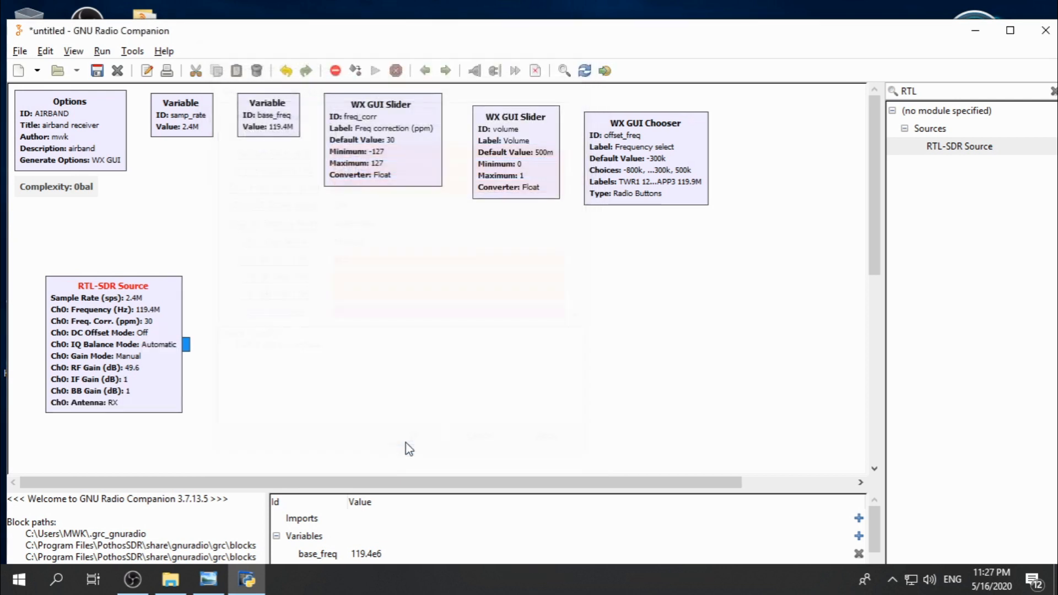
drag(140, 345, 140, 320)
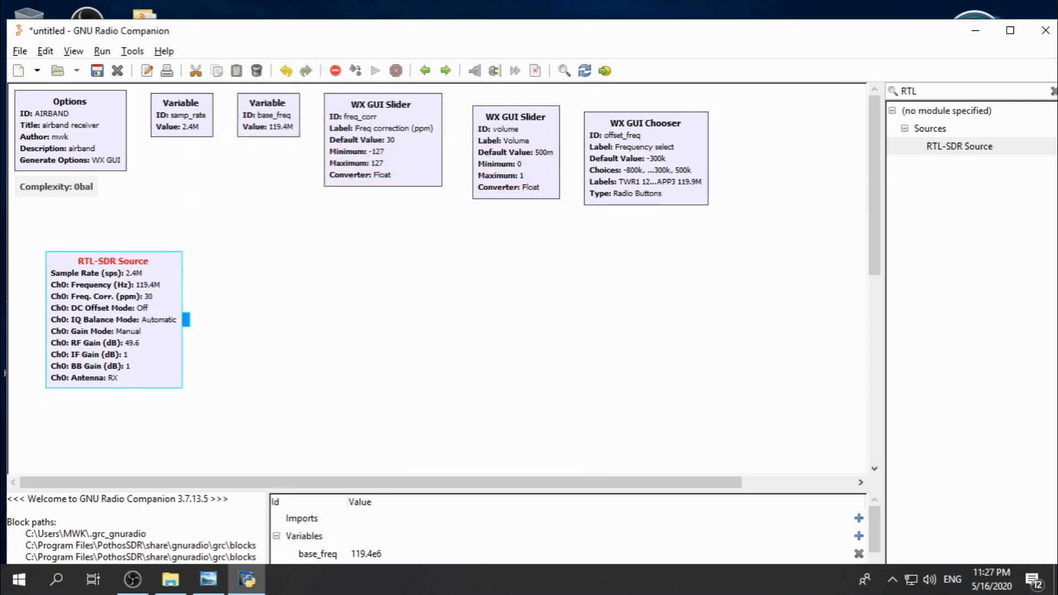
- Search the block library for FREQ, add a Frequency Xlating FIR Filter, and place it beside the RTL-SDR Source's output
key(alt+Tab)
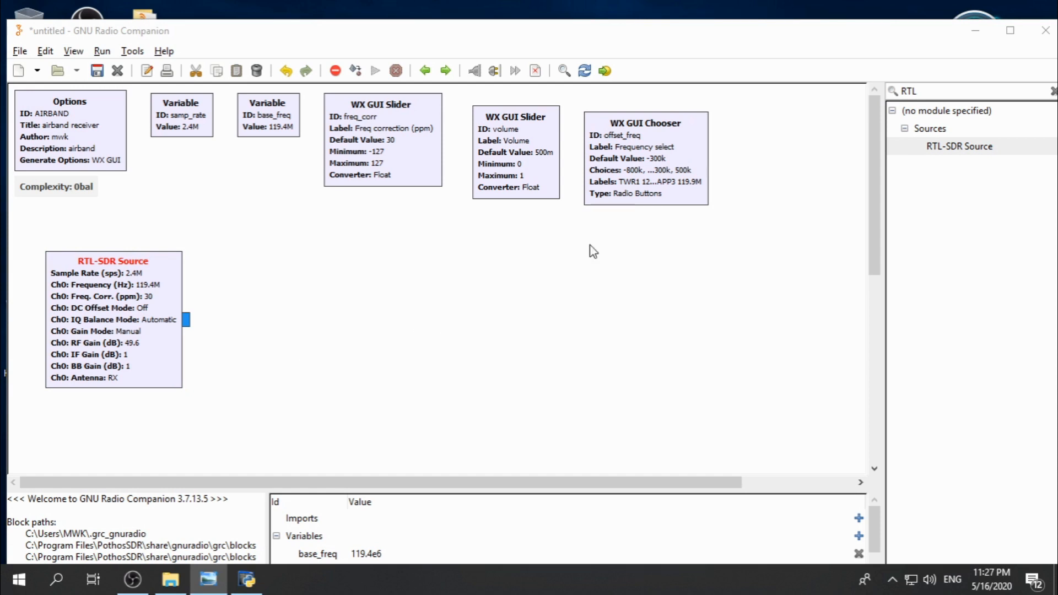
double_click(922, 91)
key(BackSpace)
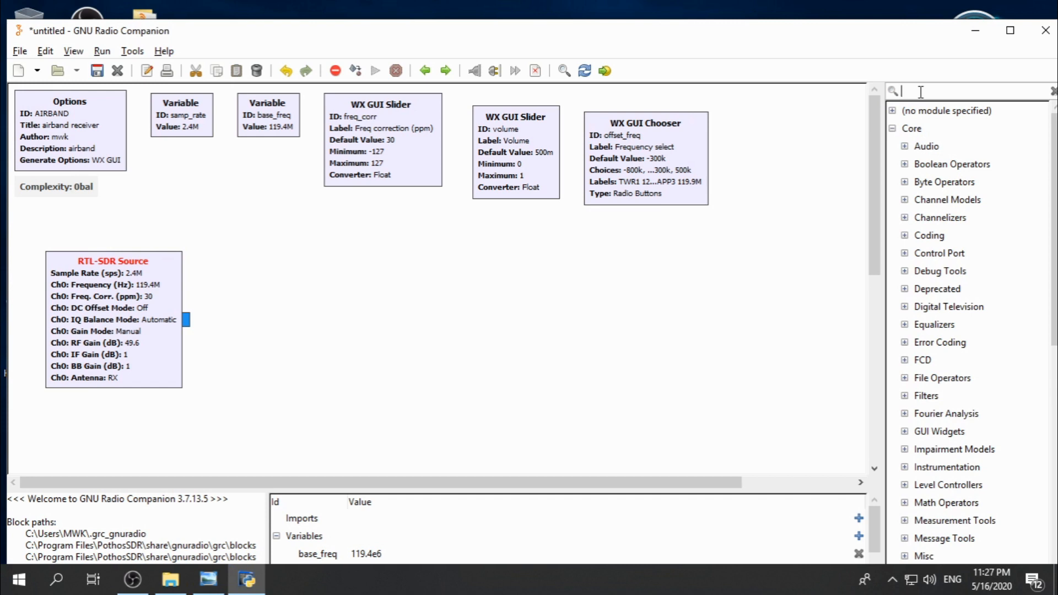
text(FREQ)
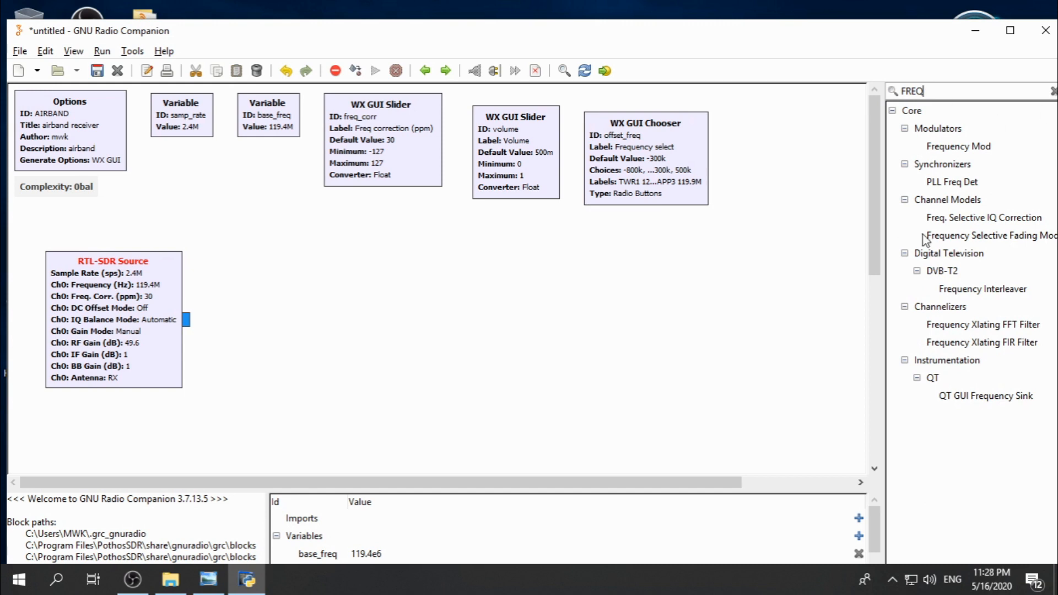
double_click(996, 346)
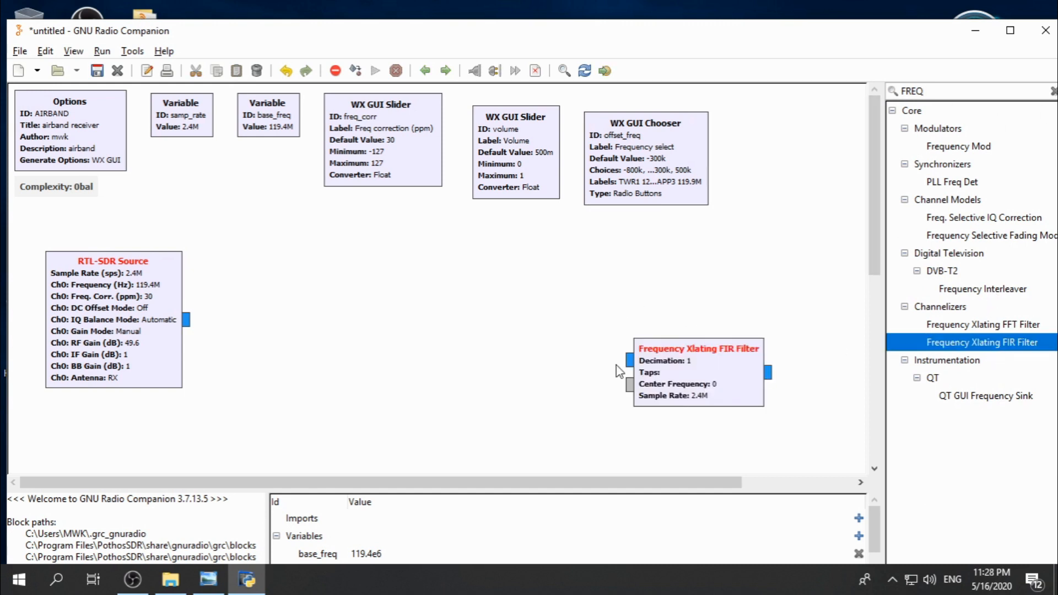
drag(680, 377, 285, 290)
- Open the Frequency Xlating FIR Filter's properties and set its decimation to 50
double_click(322, 311)
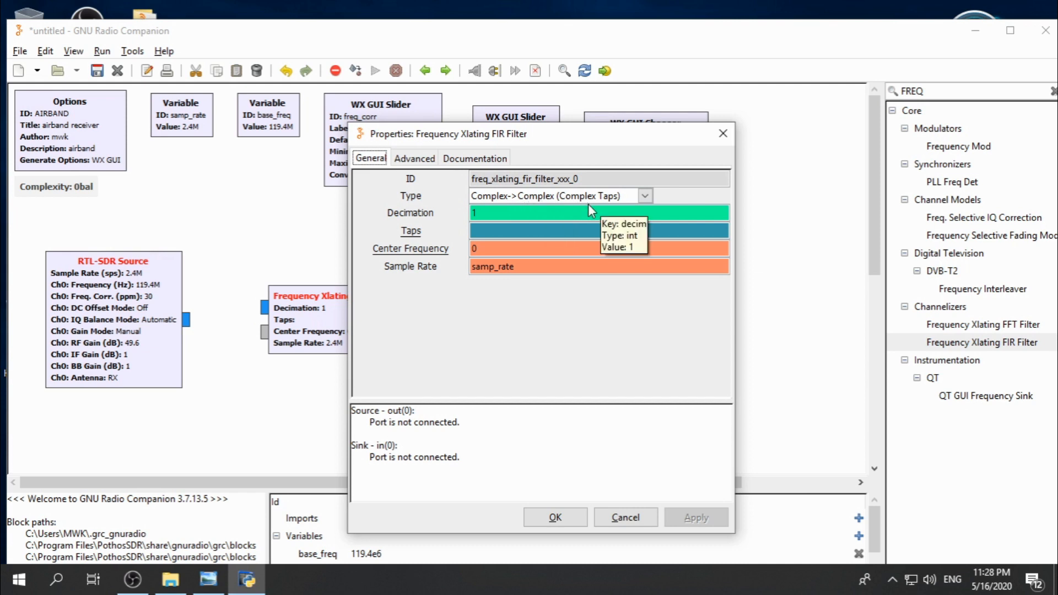
double_click(525, 215)
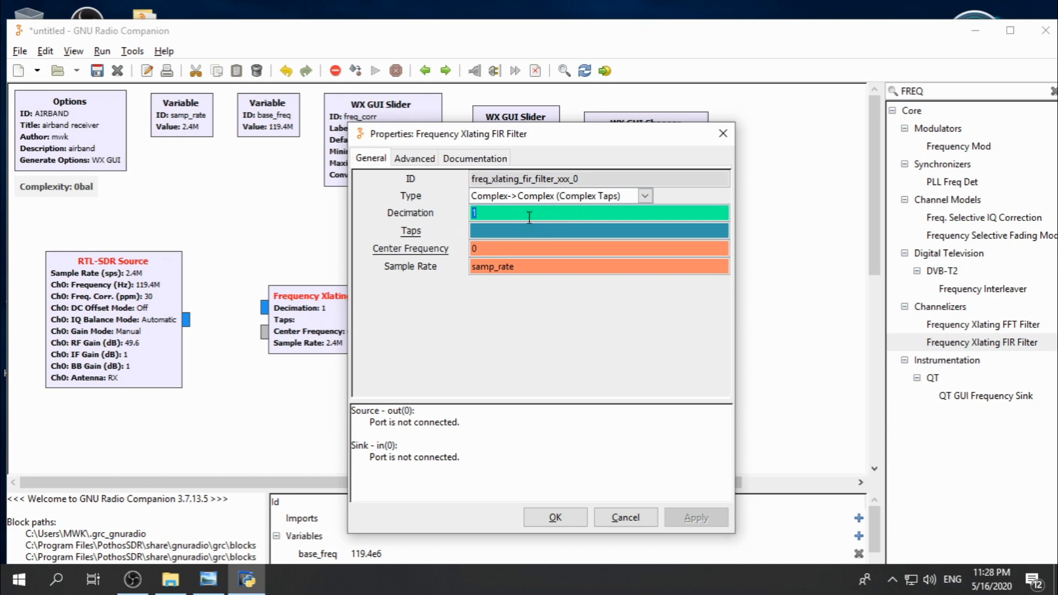
text(50)
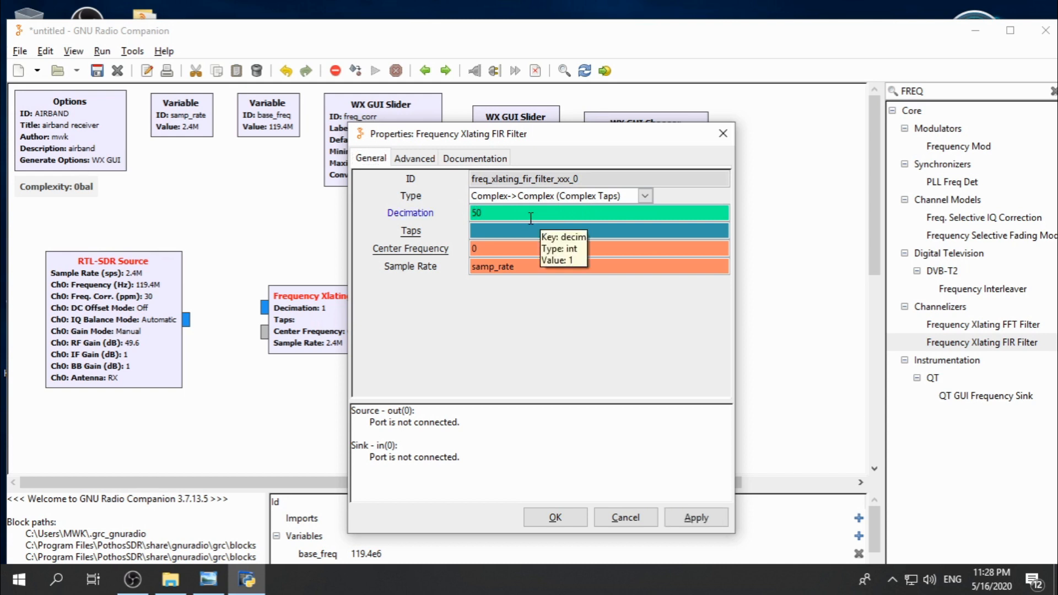
- Set the FIR filter's taps to firdes.low_pass_2(1,samp_rate,25e3,10e3,40)
click(518, 236)
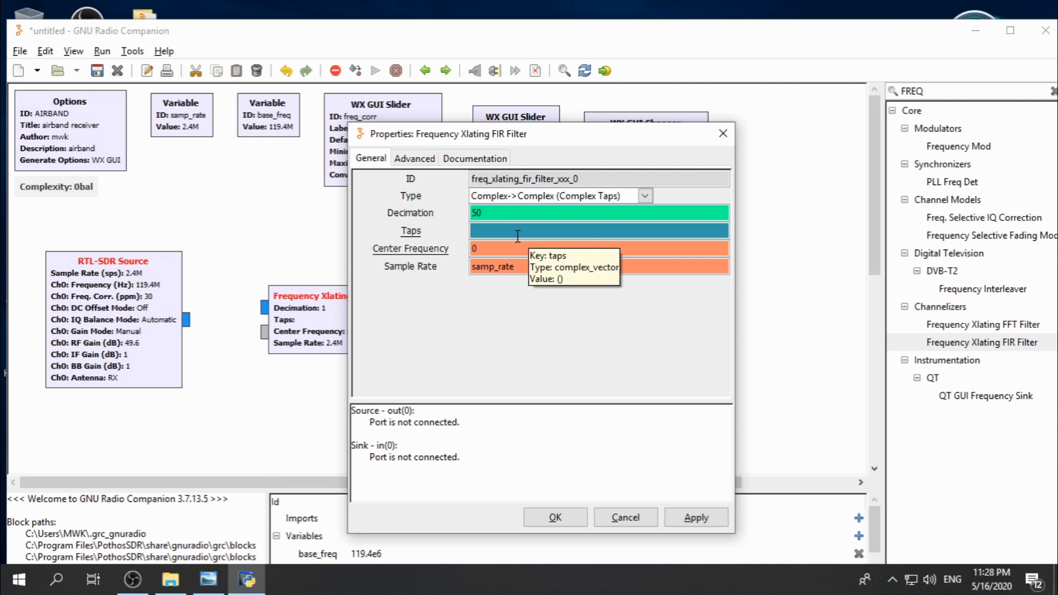
click(518, 236)
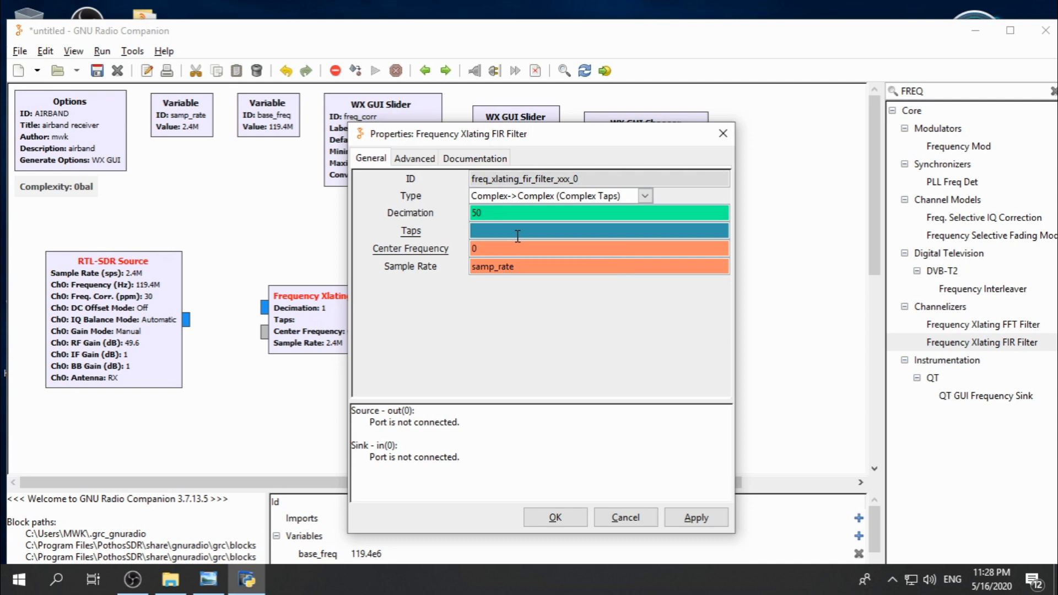
text(Fl)
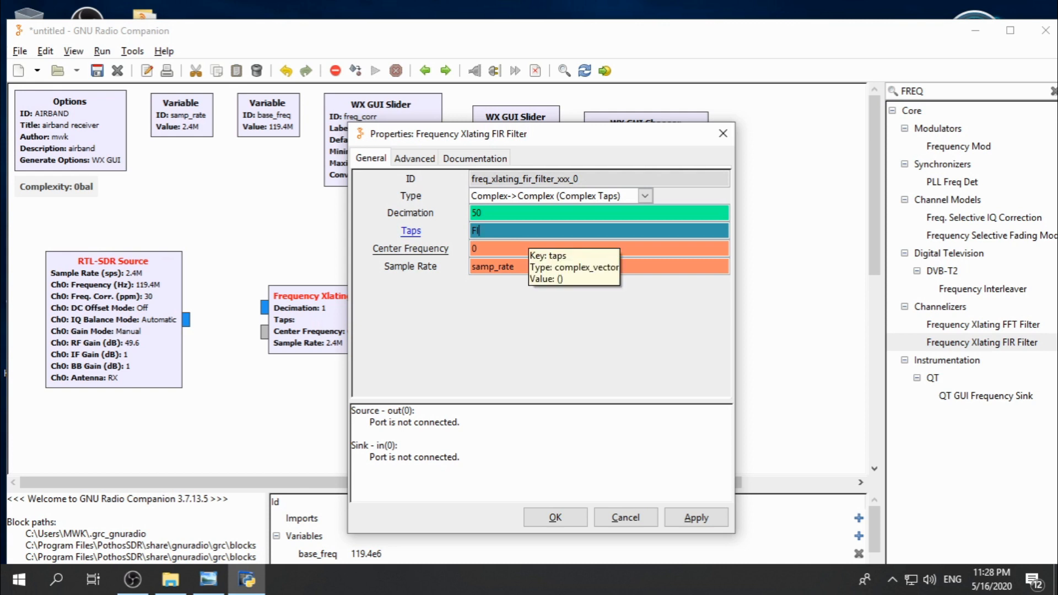
text(R)
key(BackSpace)
key(BackSpace)
key(BackSpace)
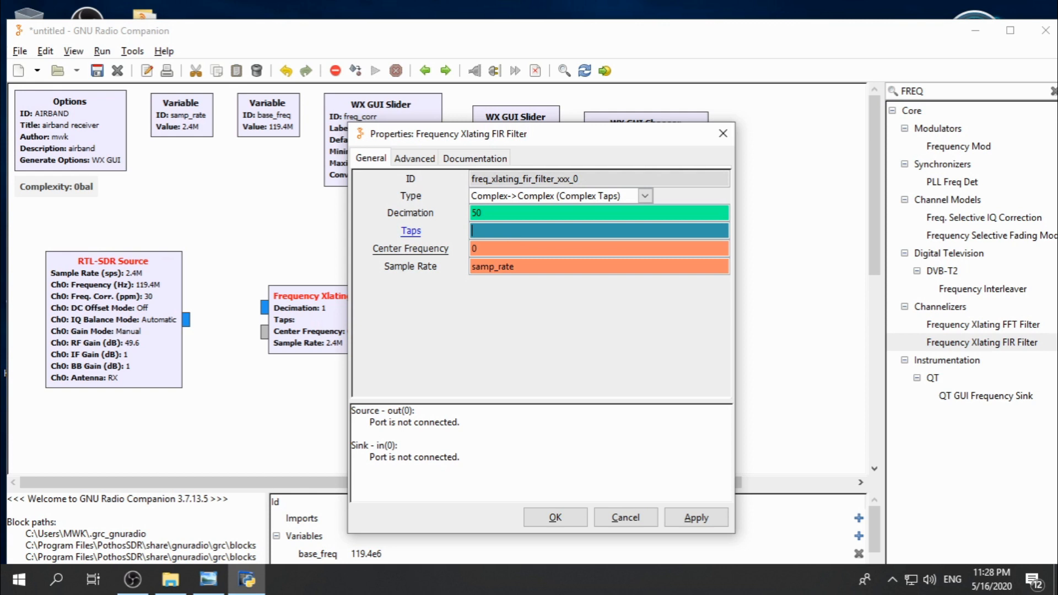
text(fir)
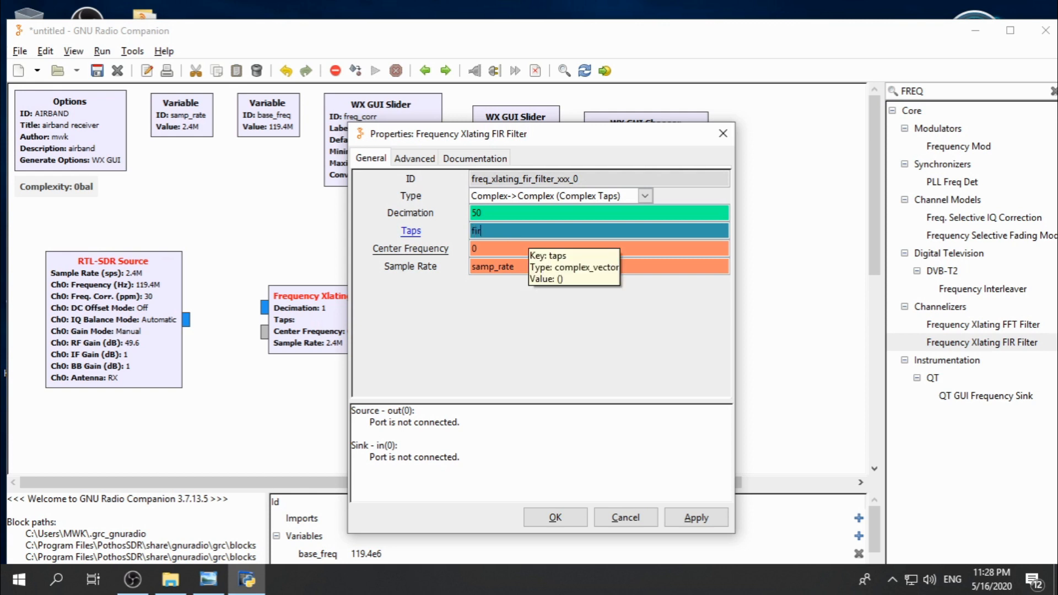
text(des.low_pass_2)
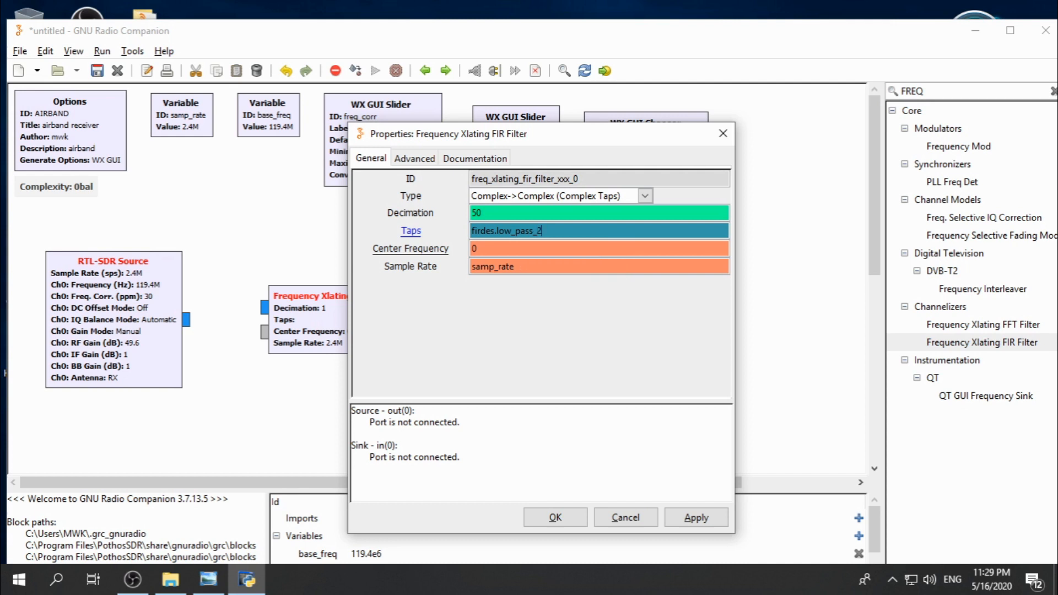
text(()
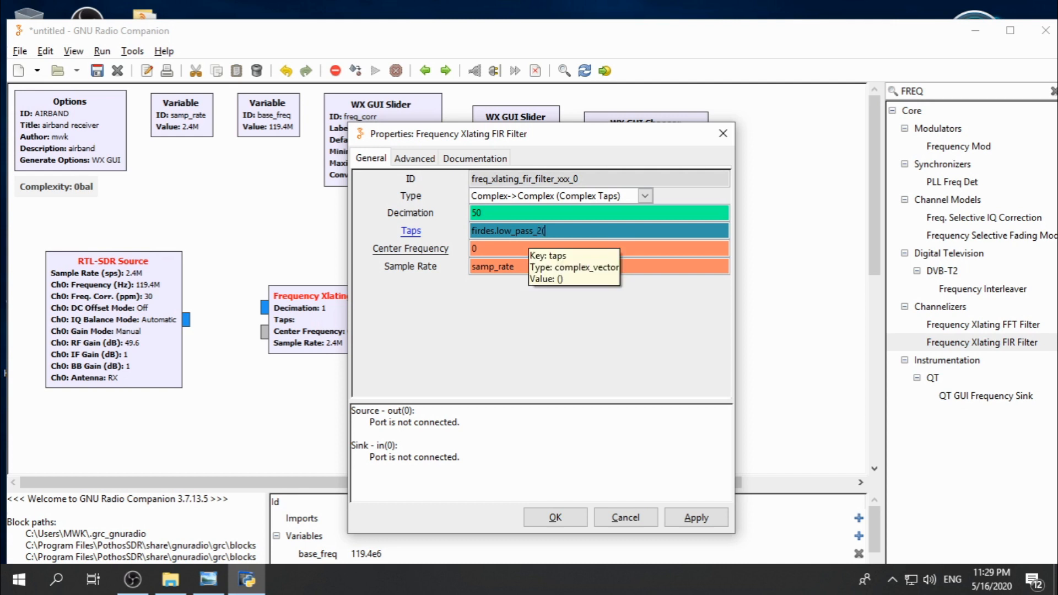
text(1,samp_rate,25e3,10e3,40))
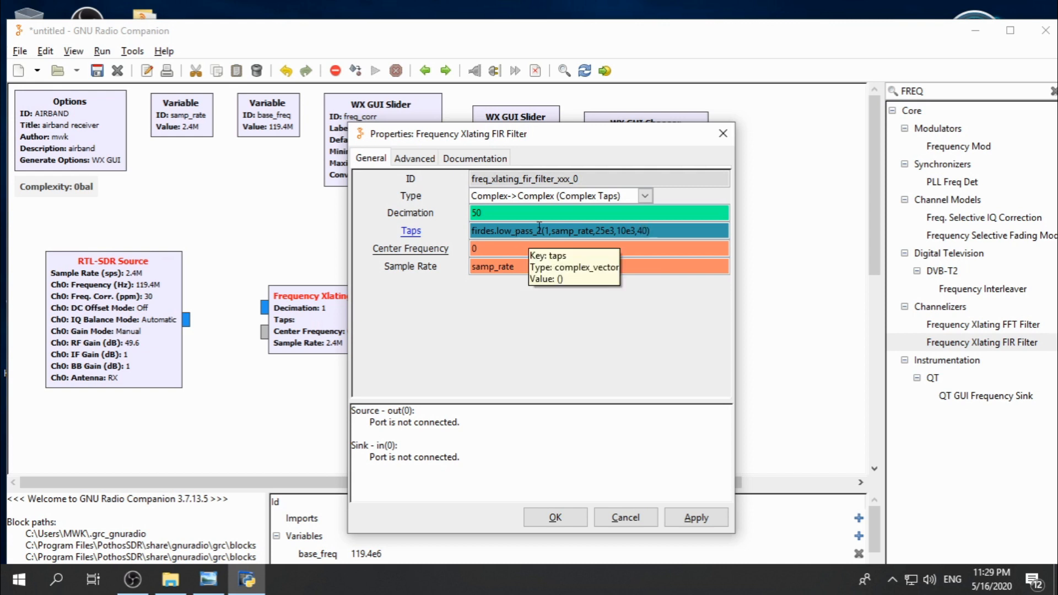
drag(656, 231, 447, 226)
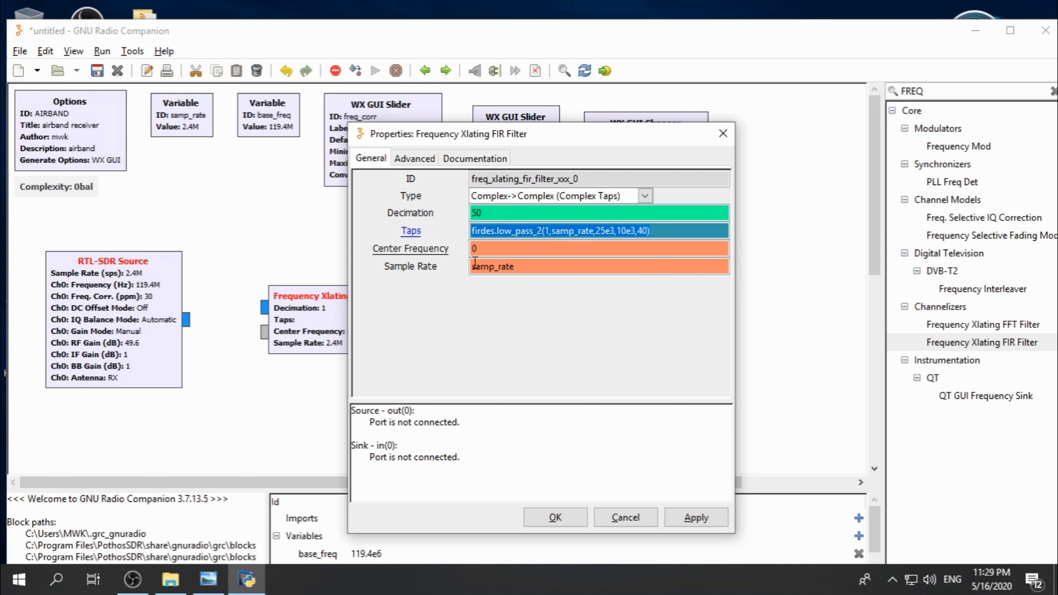
- Set the FIR filter's center frequency to offset_freq and accept the properties
key(Tab)
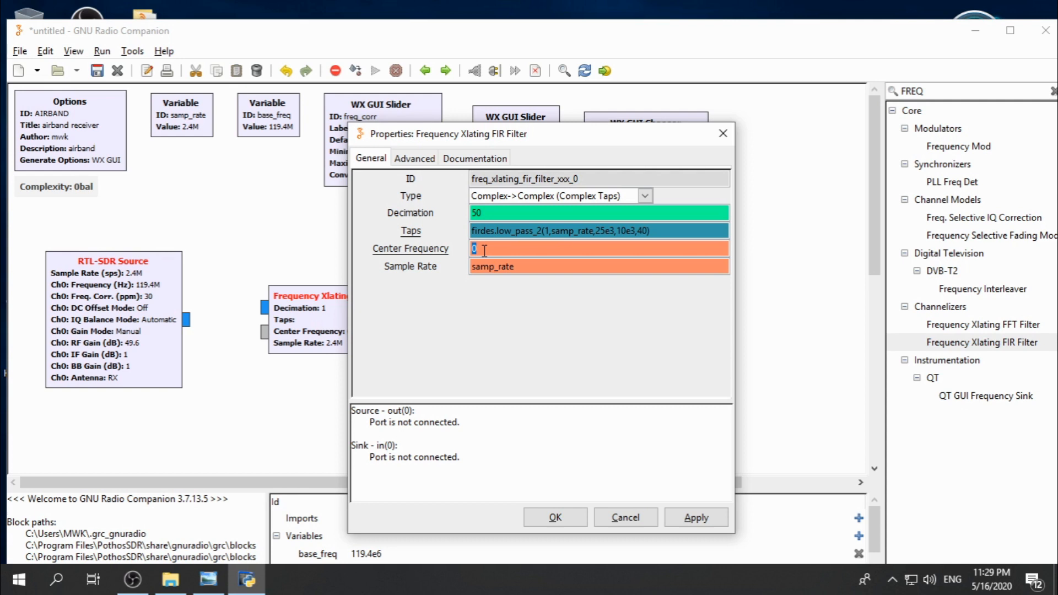
text(off)
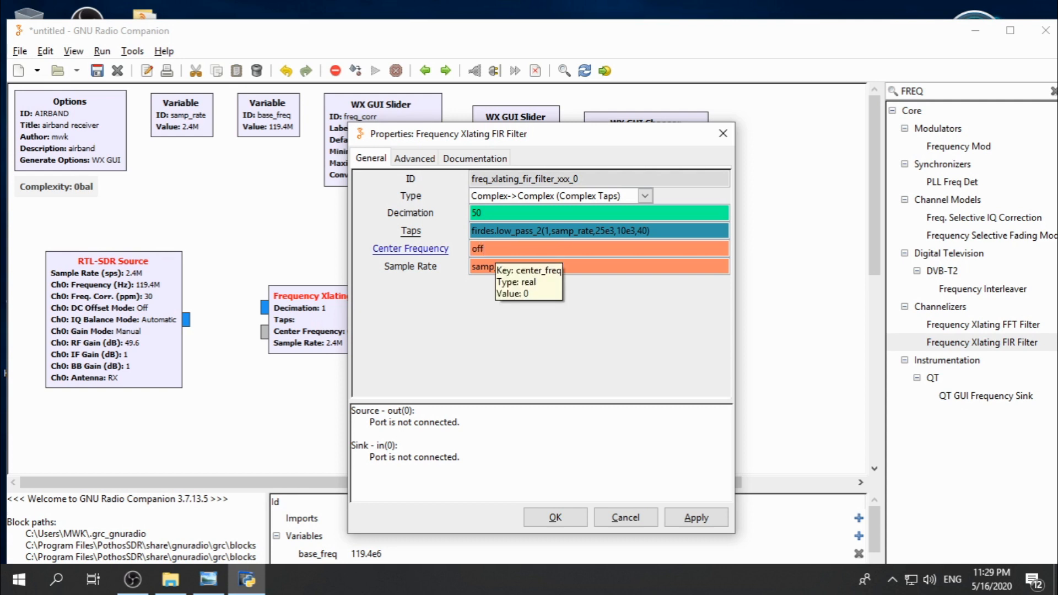
text(set_freq)
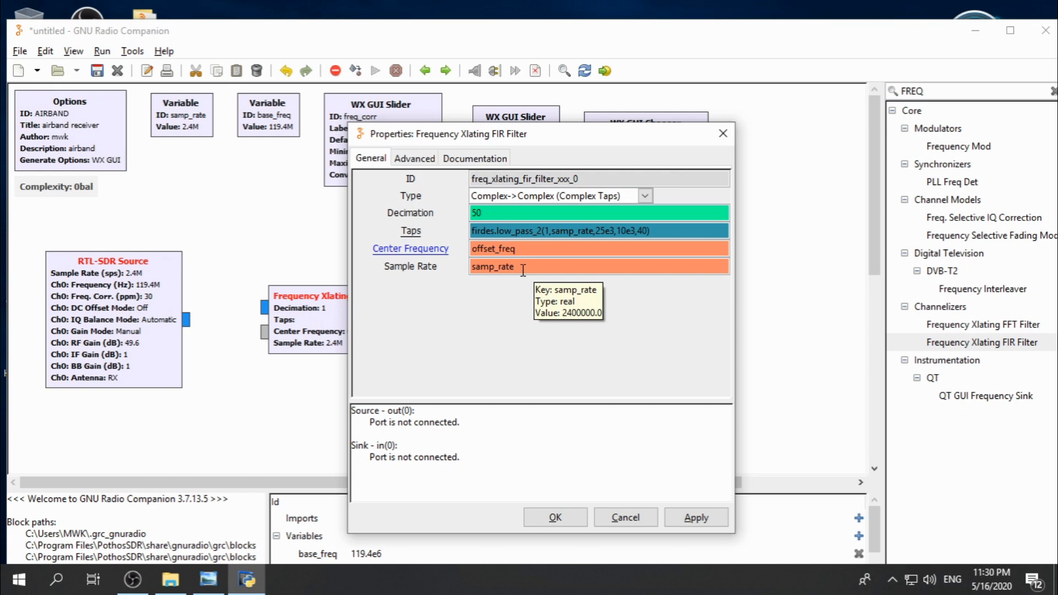
click(556, 518)
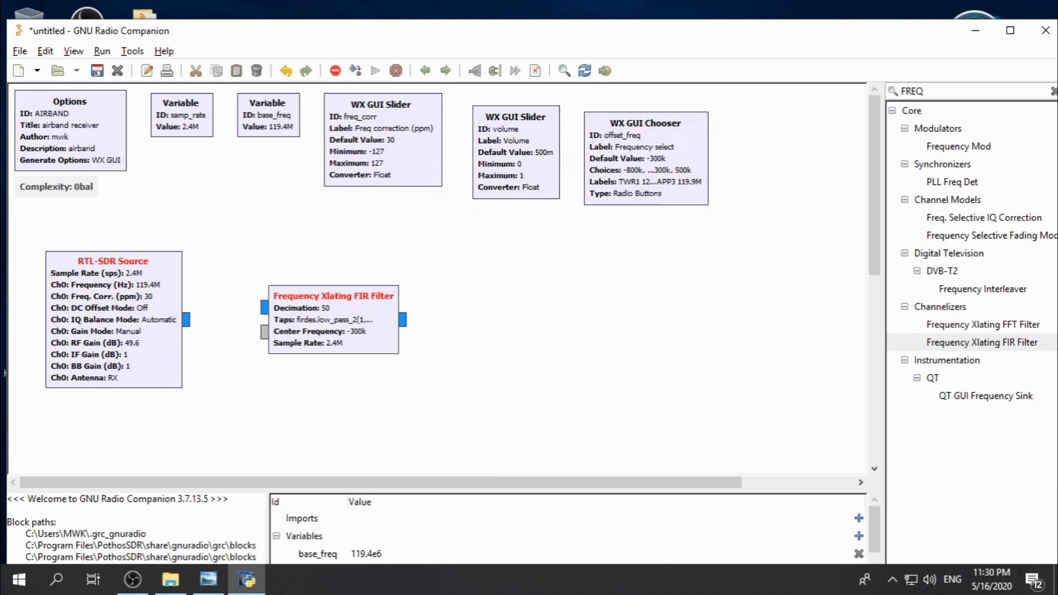
- Search the block library for agc, add an AGC2 block, and place it beyond the FIR filter's output
key(alt+Tab)
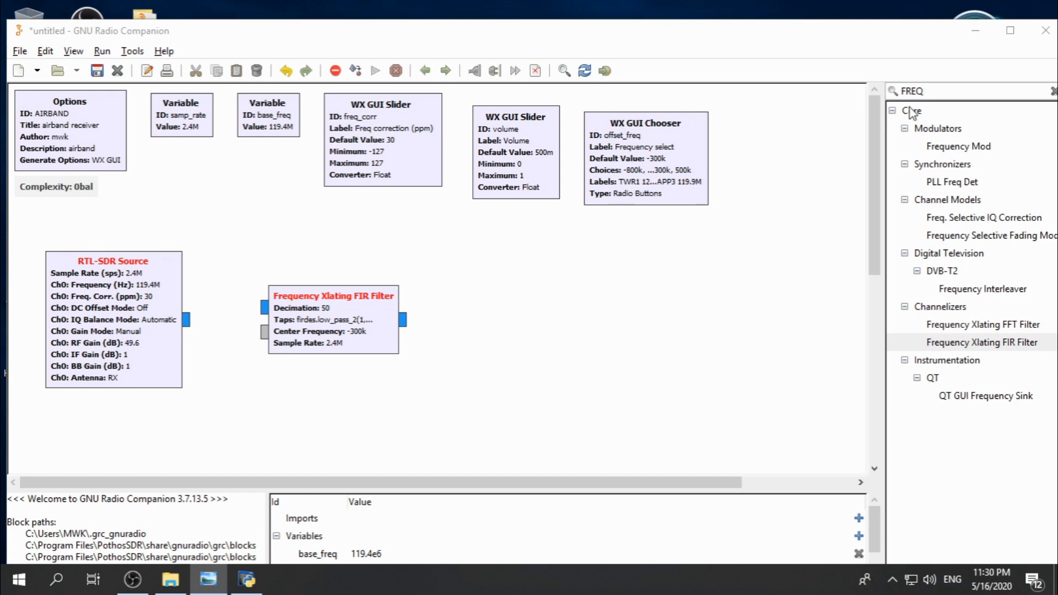
click(939, 92)
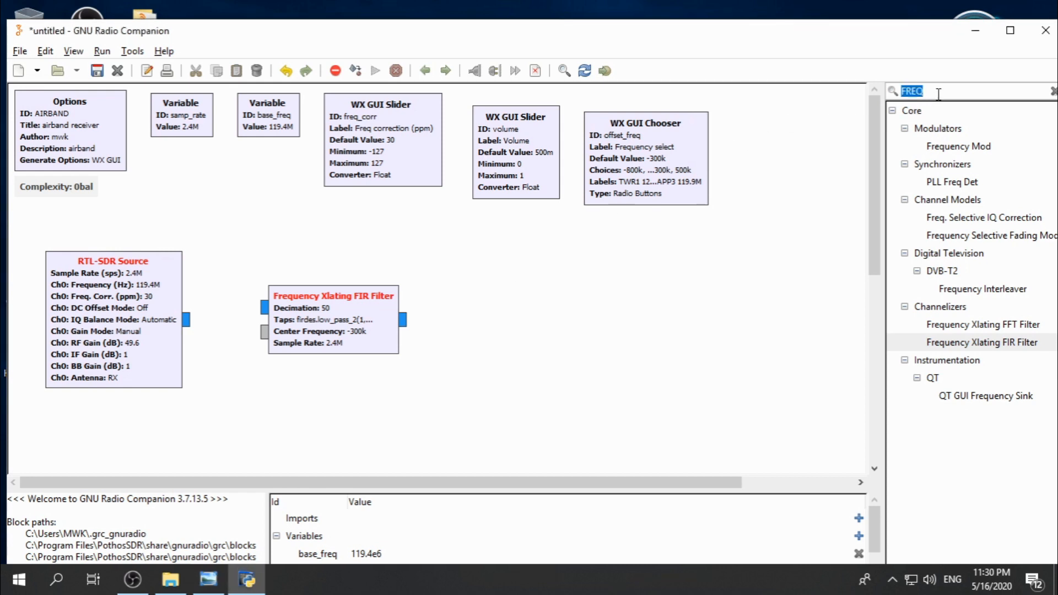
text(agc)
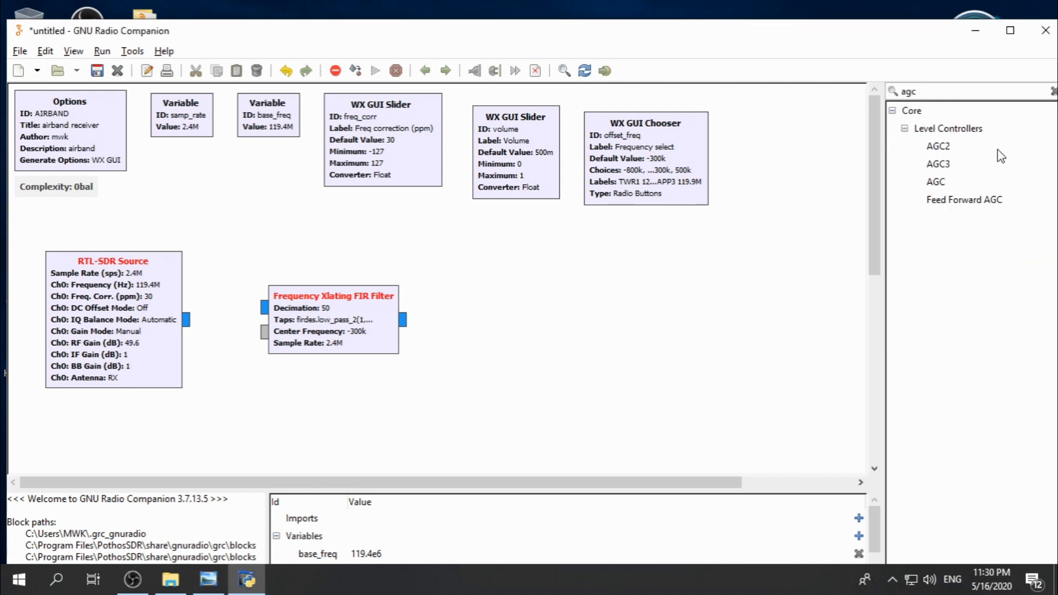
double_click(971, 147)
drag(425, 369, 536, 284)
- Open the AGC2 block's properties and set its decay rate to 1e-5 and reference to 1
double_click(531, 299)
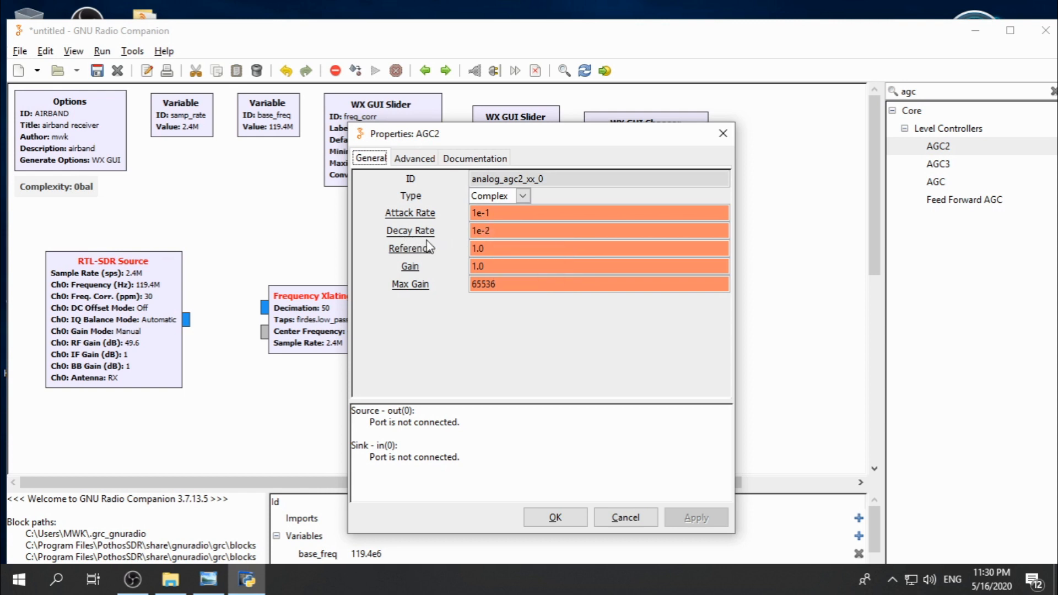
click(491, 232)
double_click(491, 232)
text(5)
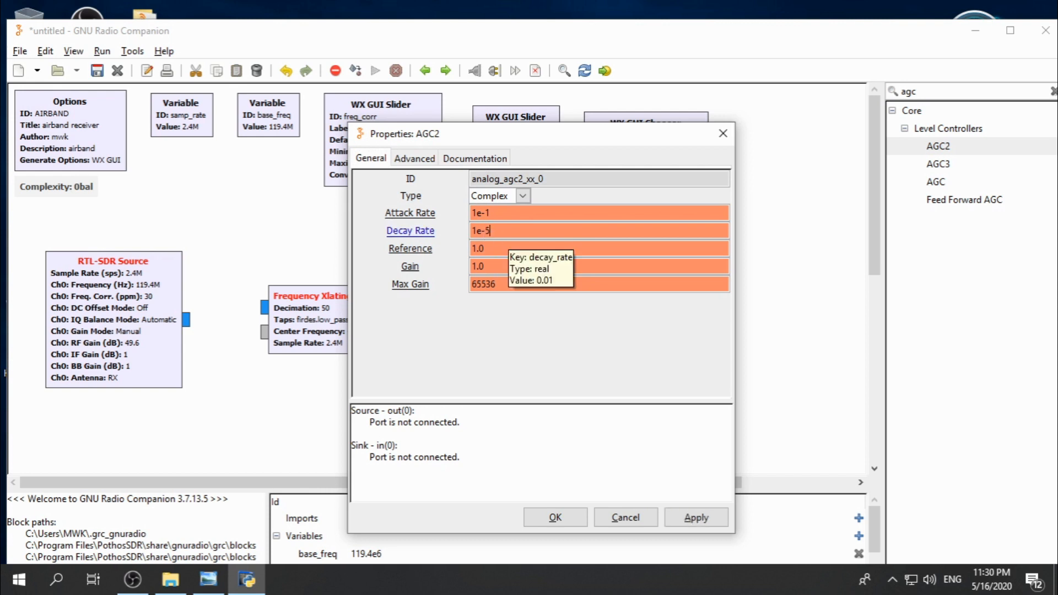
triple_click(494, 250)
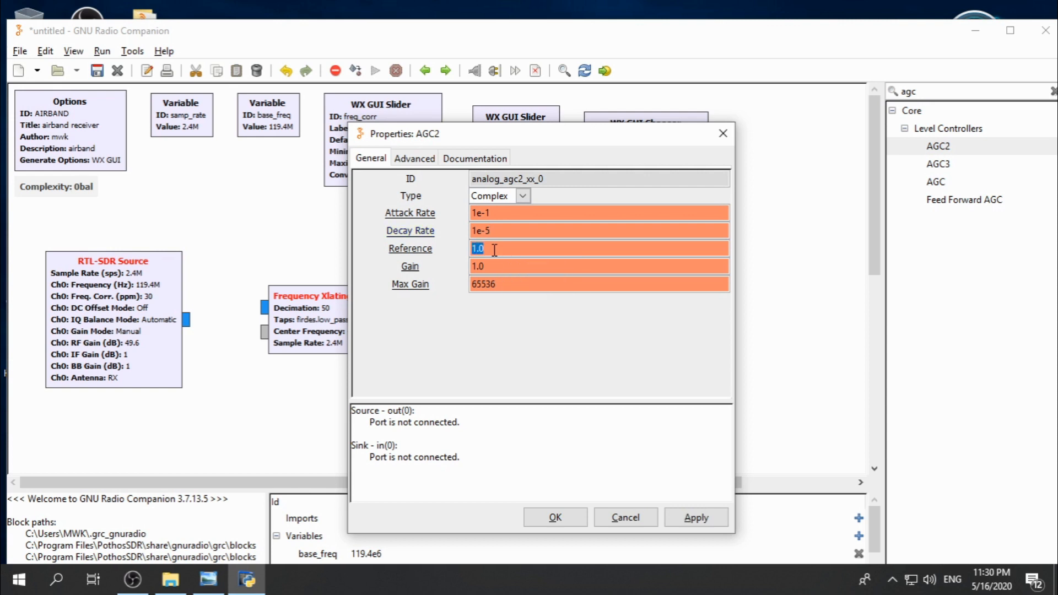
text(1)
- Set the AGC2's gain to 0 and max gain to 5, and accept the properties
double_click(490, 266)
triple_click(490, 267)
text(0)
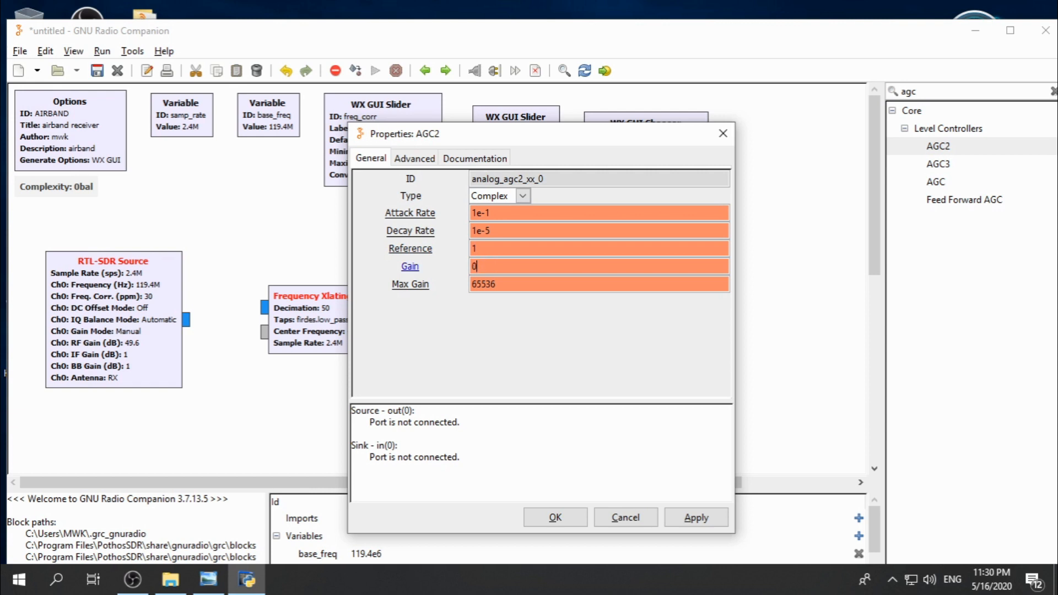
double_click(506, 285)
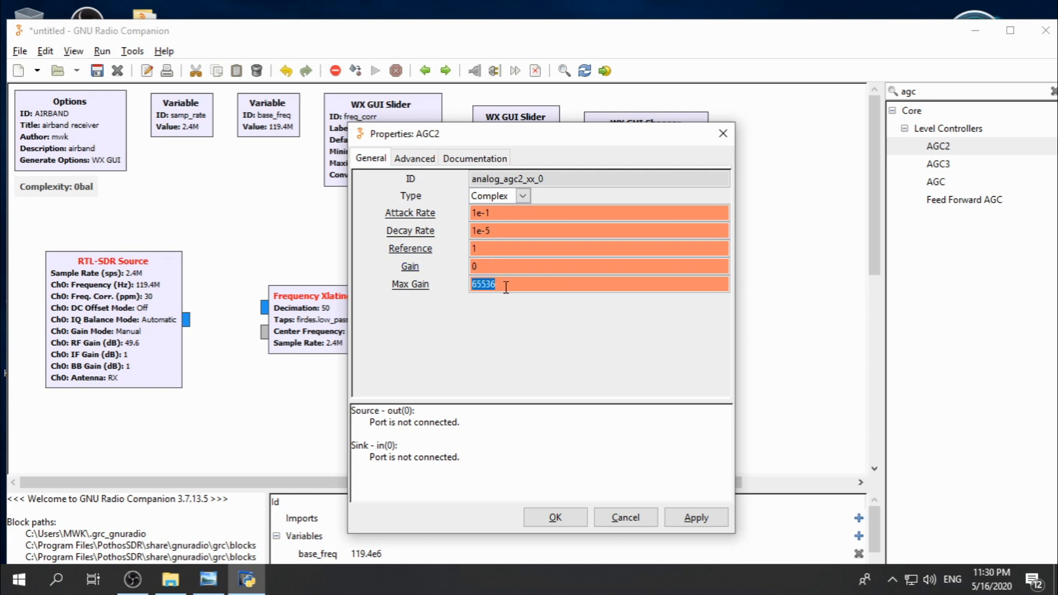
text(5)
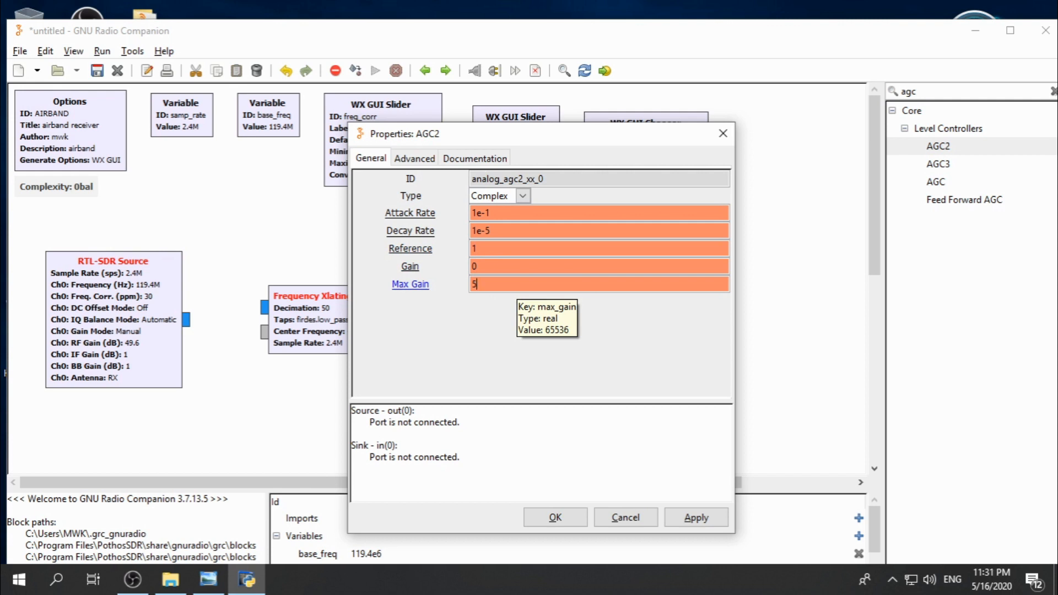
click(555, 517)
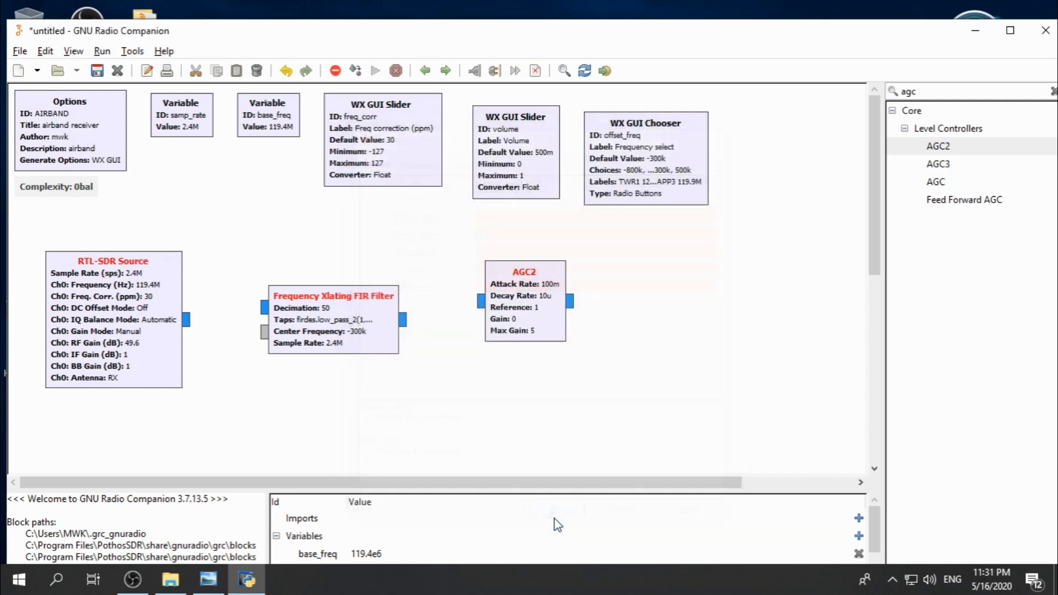
- Search the block library for am demo, add an AM Demod block, and place it below the gap between the RTL-SDR Source and FIR filter
key(alt+Tab)
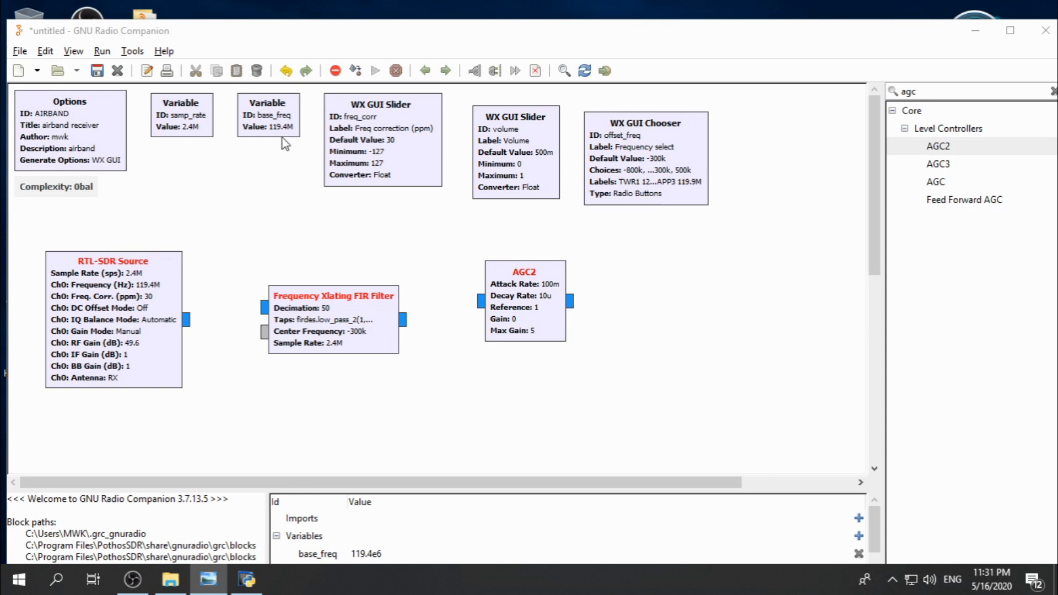
double_click(917, 93)
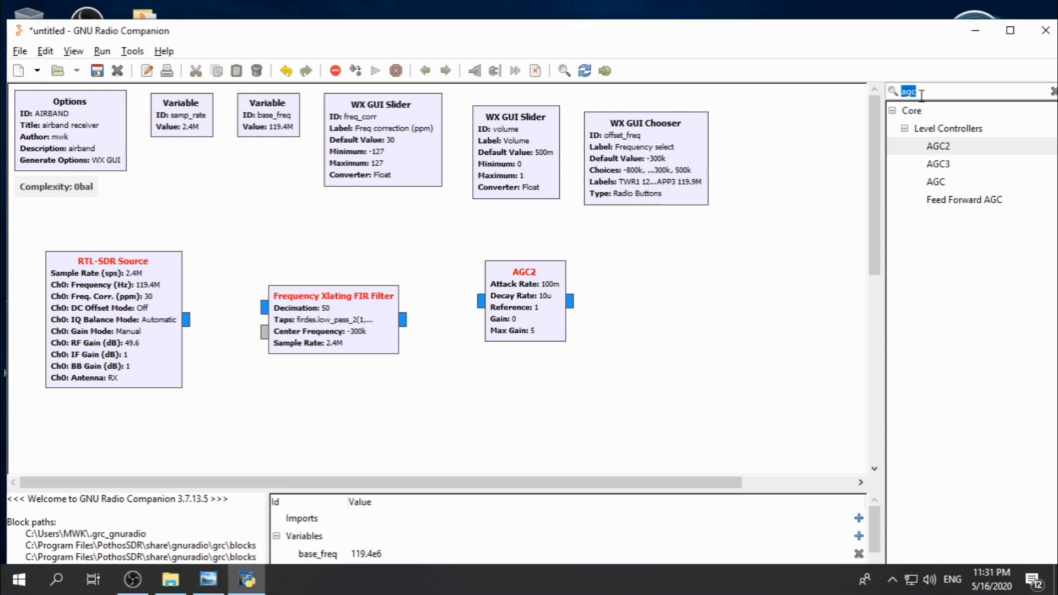
text(am)
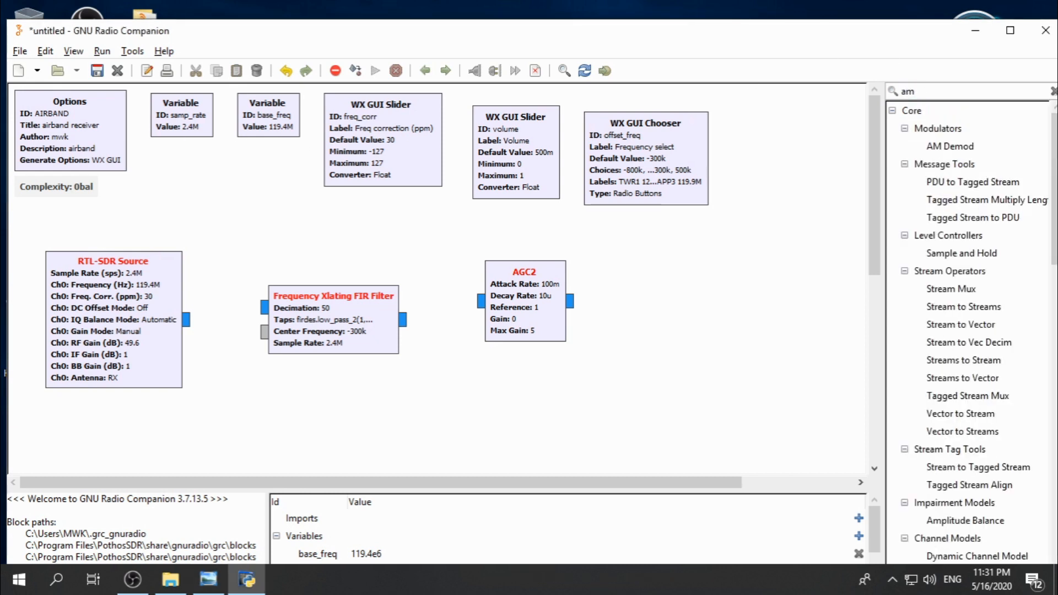
text( demo)
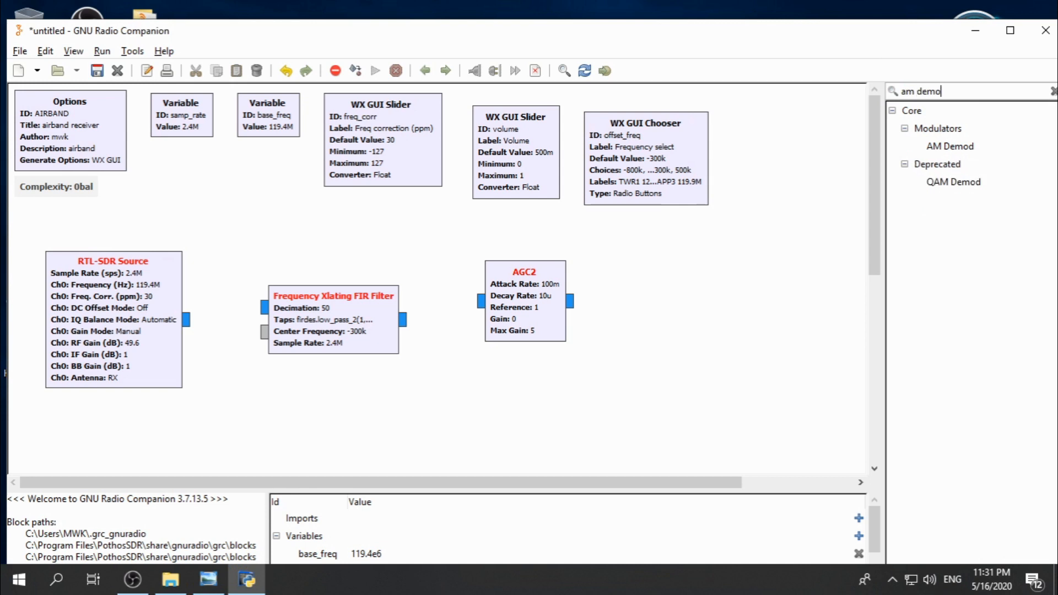
double_click(959, 147)
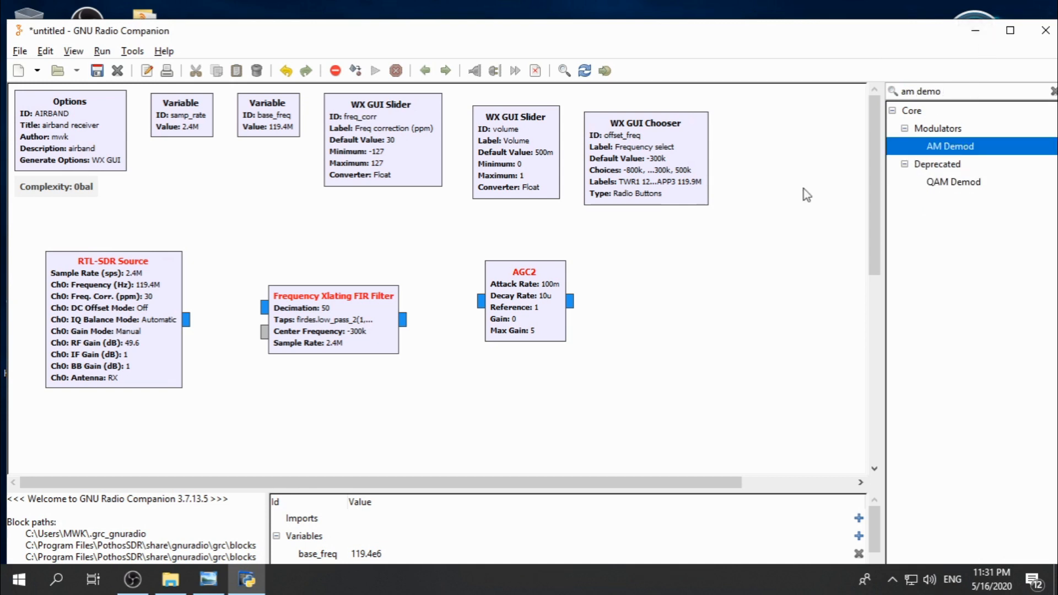
drag(292, 259, 242, 435)
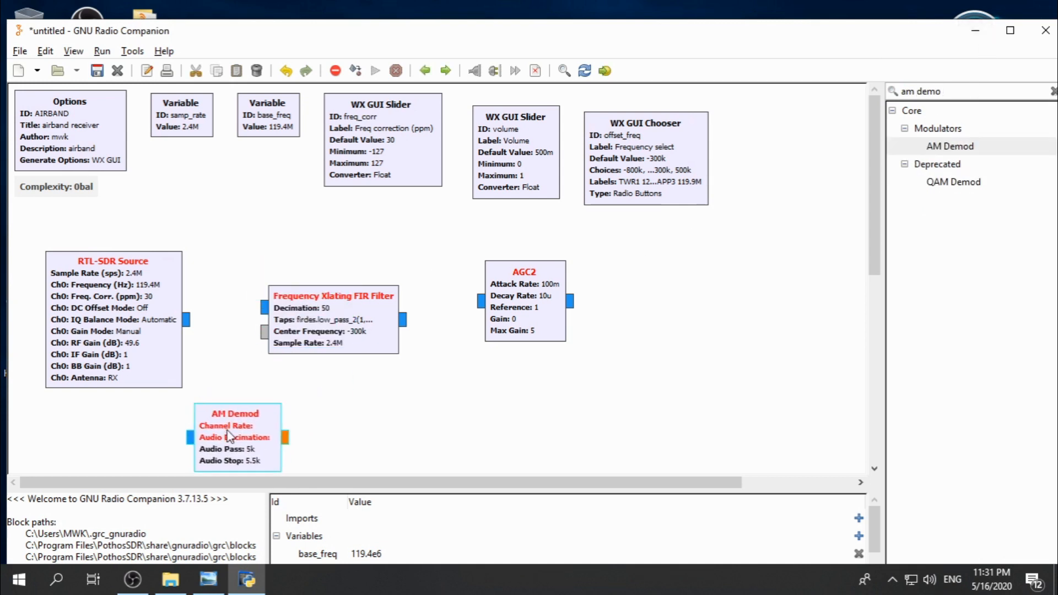
- Shift the RTL-SDR Source, FIR filter and AGC2 blocks slightly up, and place the AM Demod directly below the source
scroll(869, 230, down, 2)
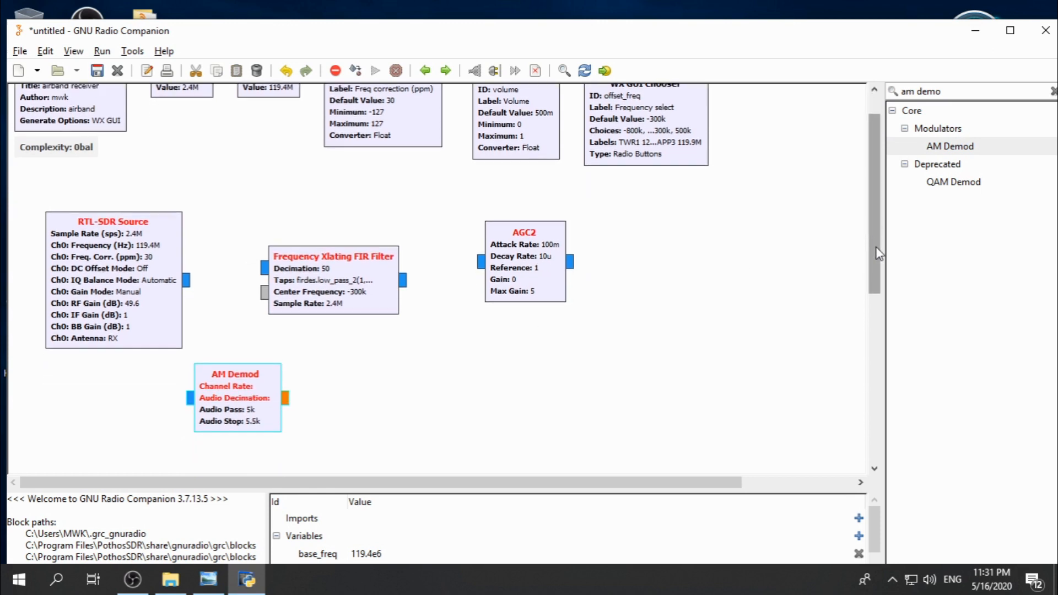
drag(157, 307, 161, 270)
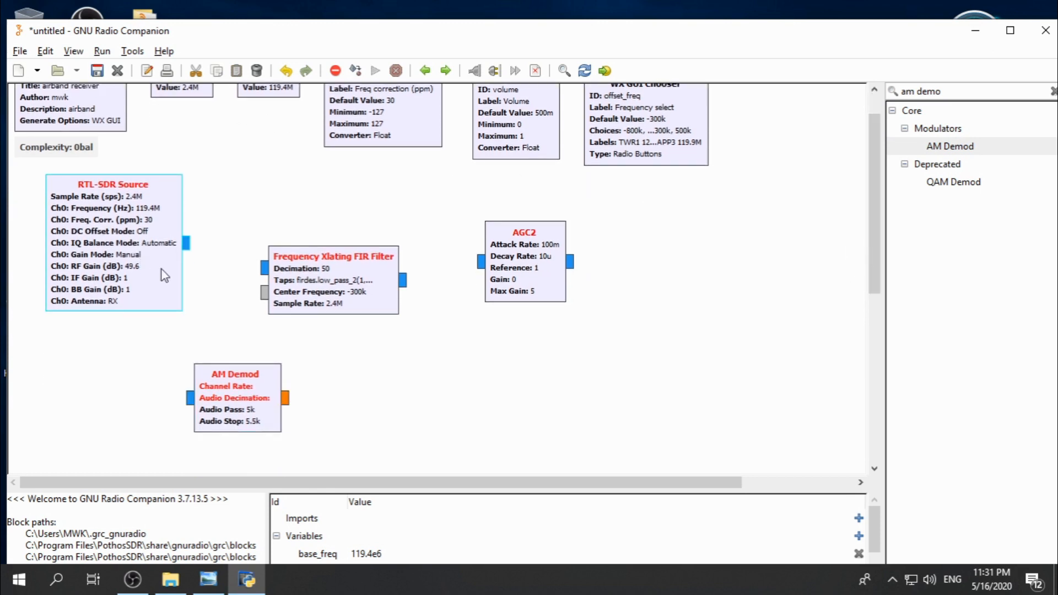
drag(332, 285, 331, 250)
drag(517, 268, 517, 256)
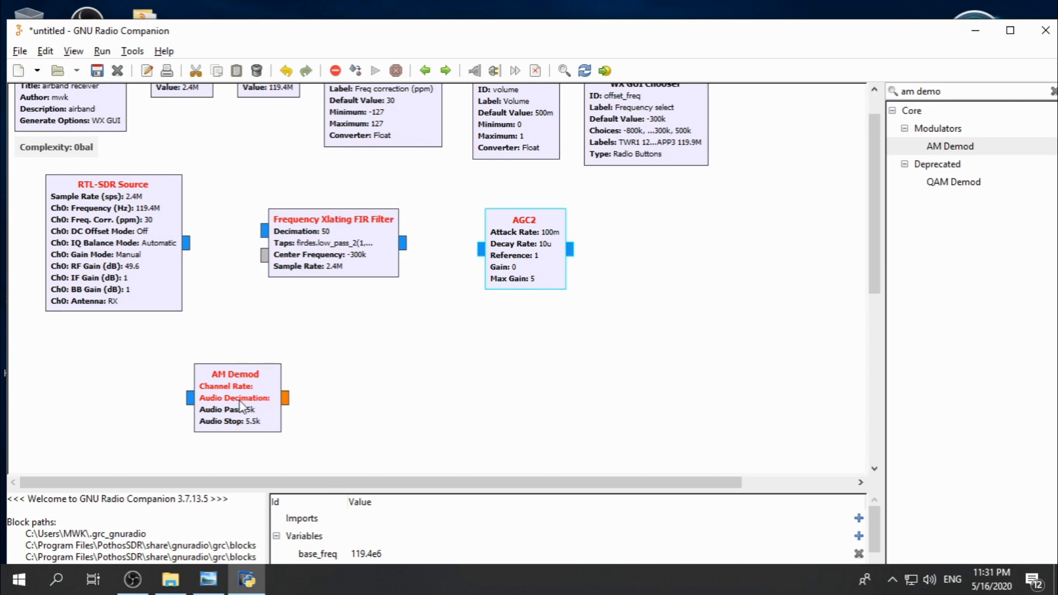
drag(231, 387, 126, 371)
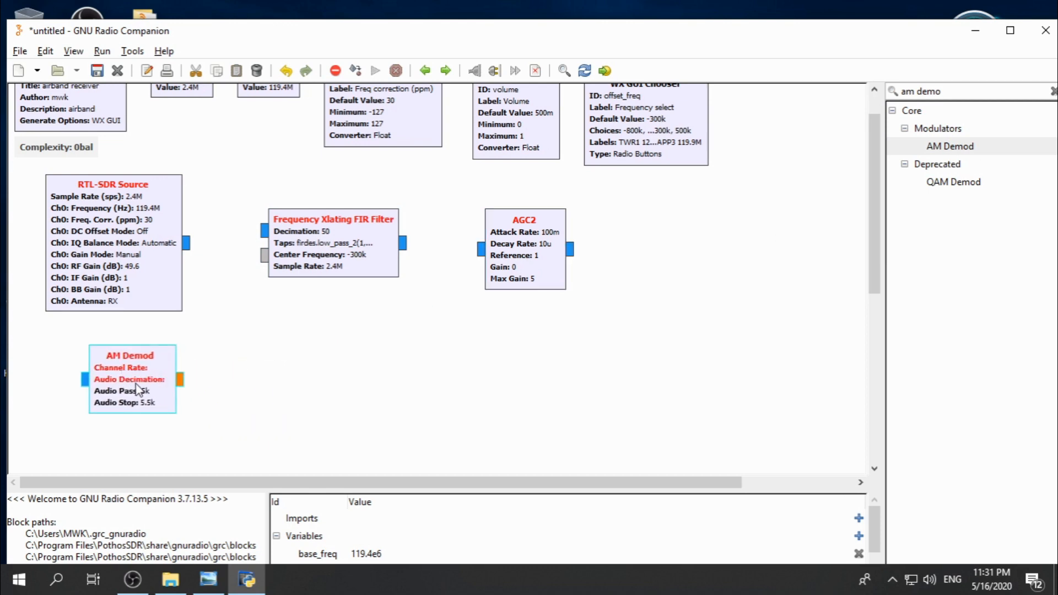
double_click(137, 389)
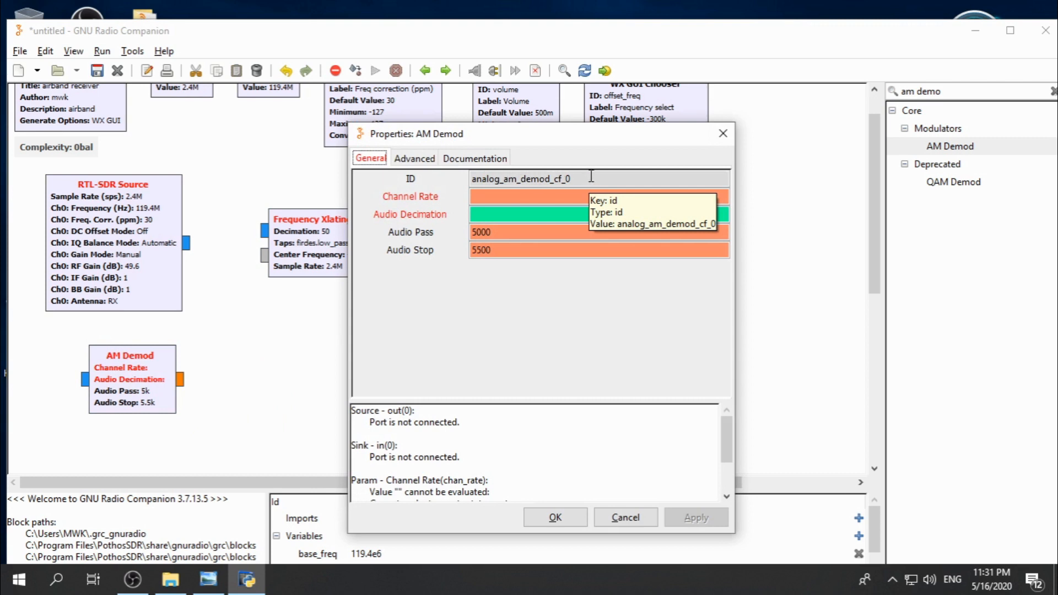
click(487, 198)
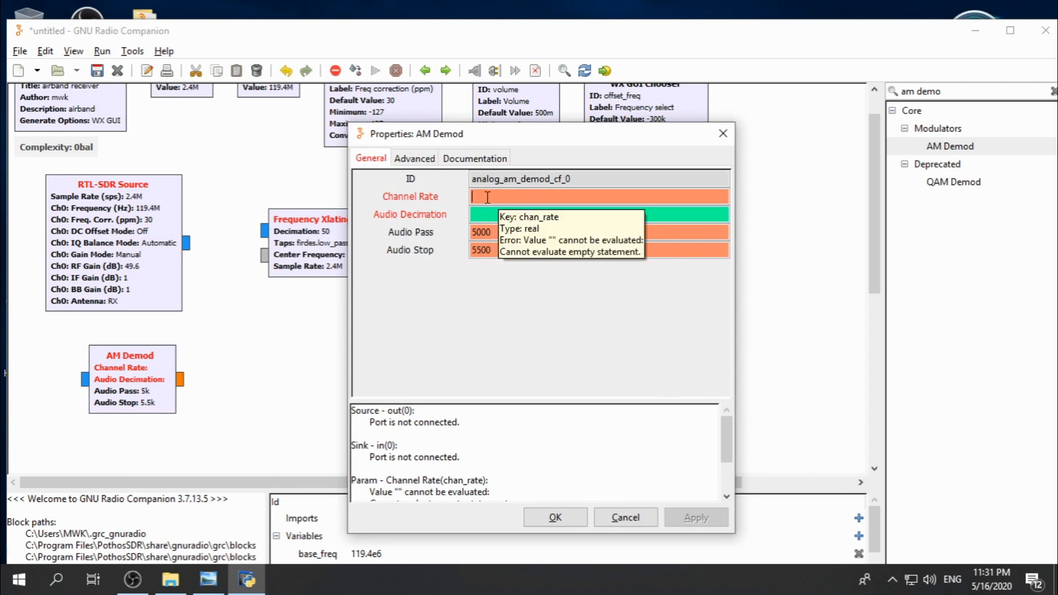
text(48e3)
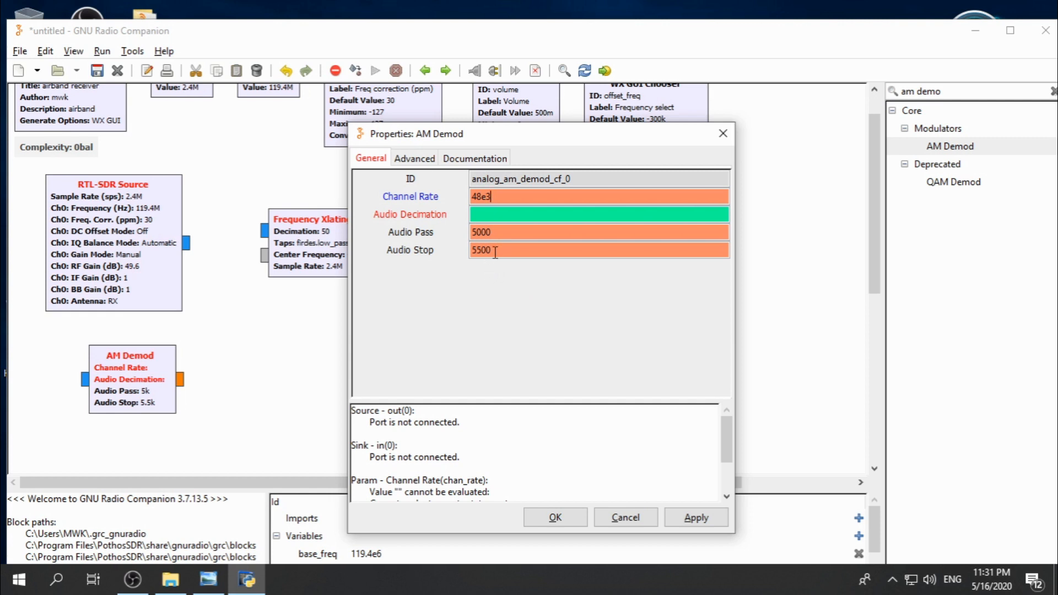
click(554, 518)
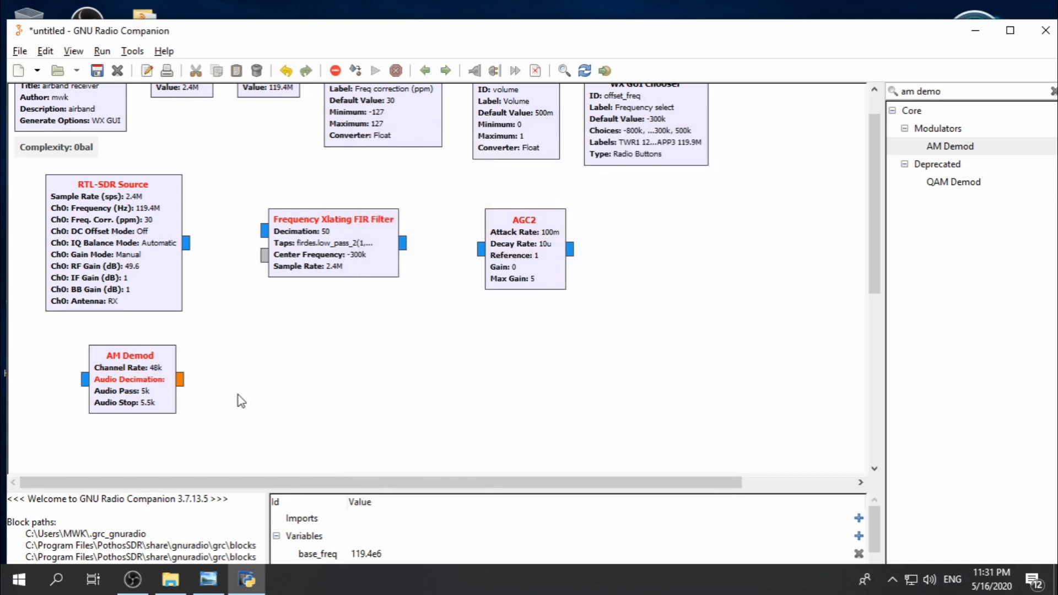
double_click(151, 388)
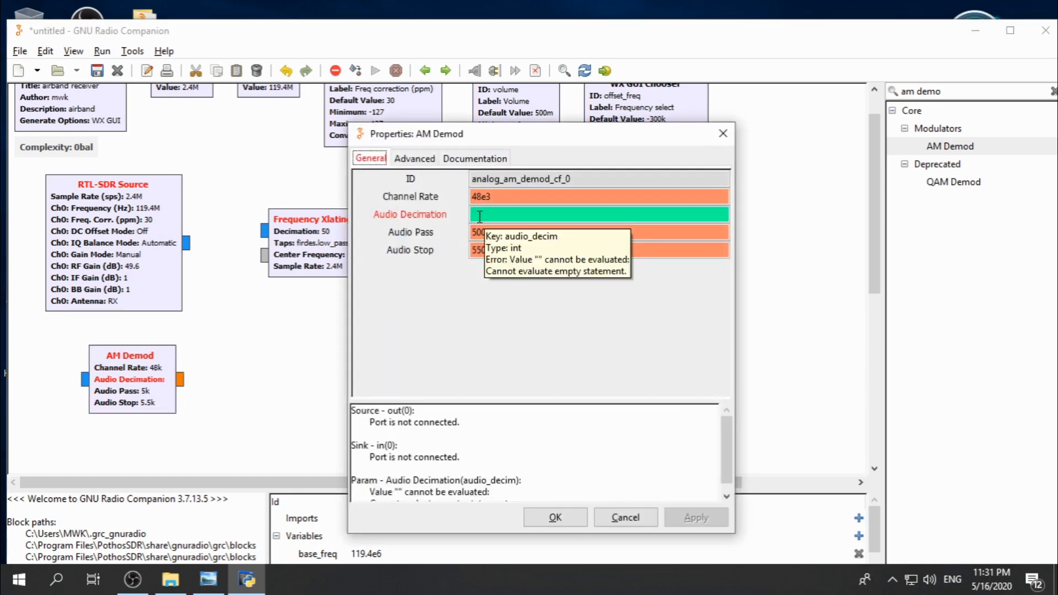
click(508, 216)
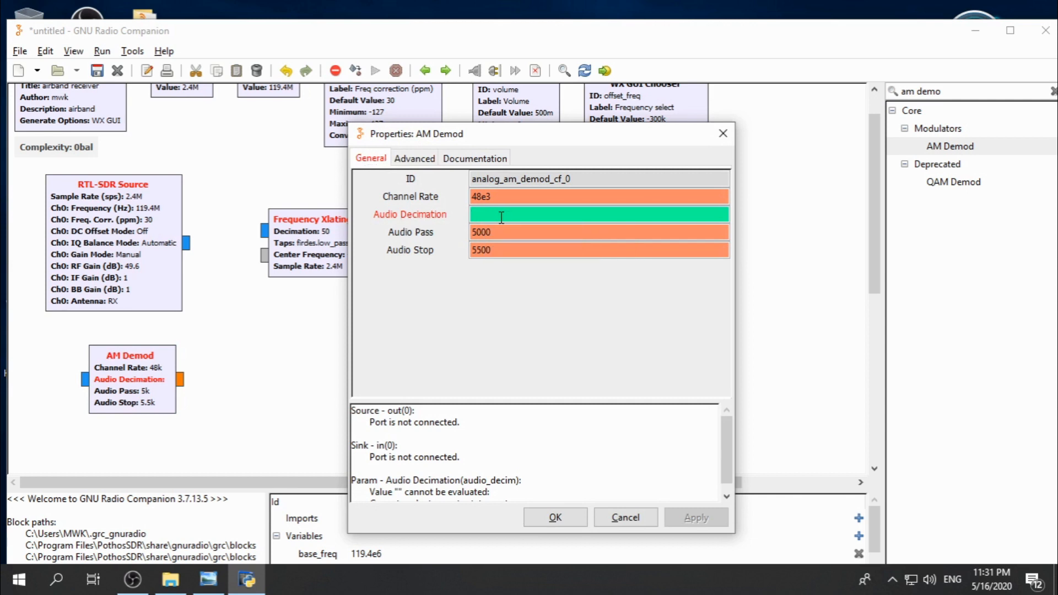
text(1)
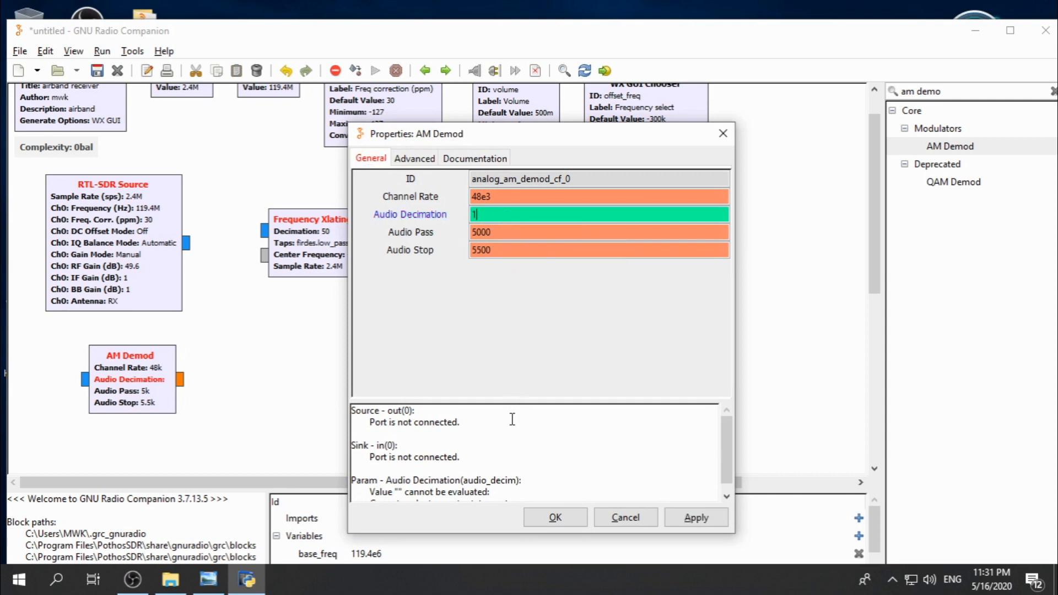
click(555, 517)
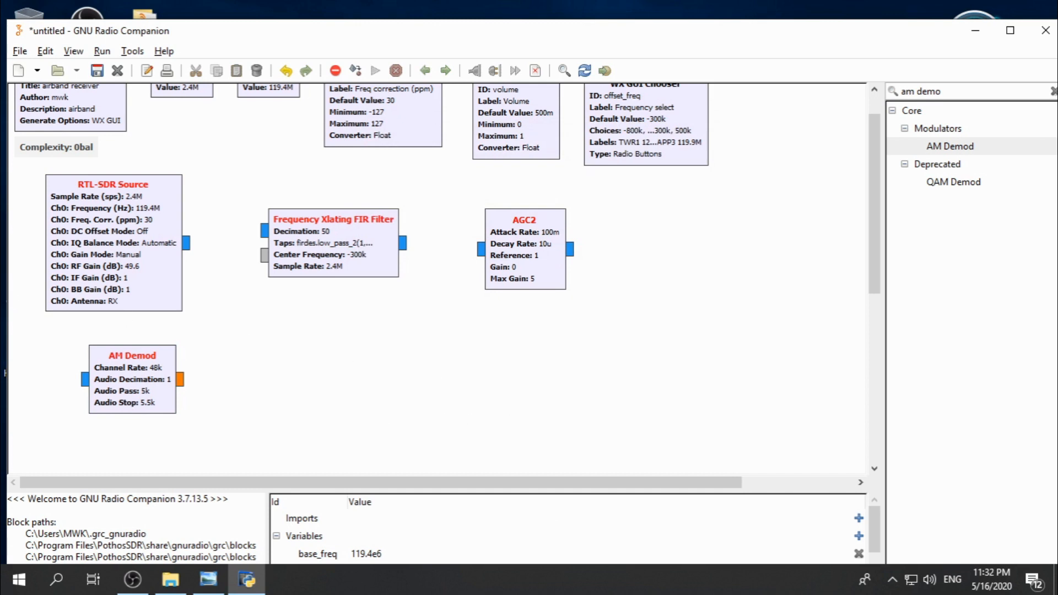
- Search the block library for multip, add a Multiply Const block, and place it to the right of the AM Demod
key(alt+Tab)
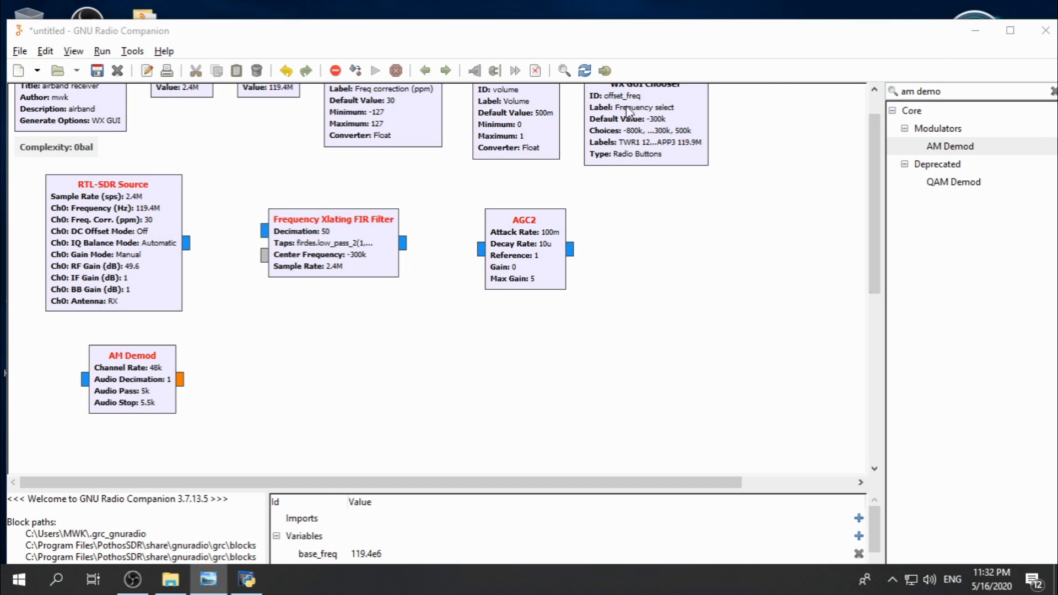
click(971, 93)
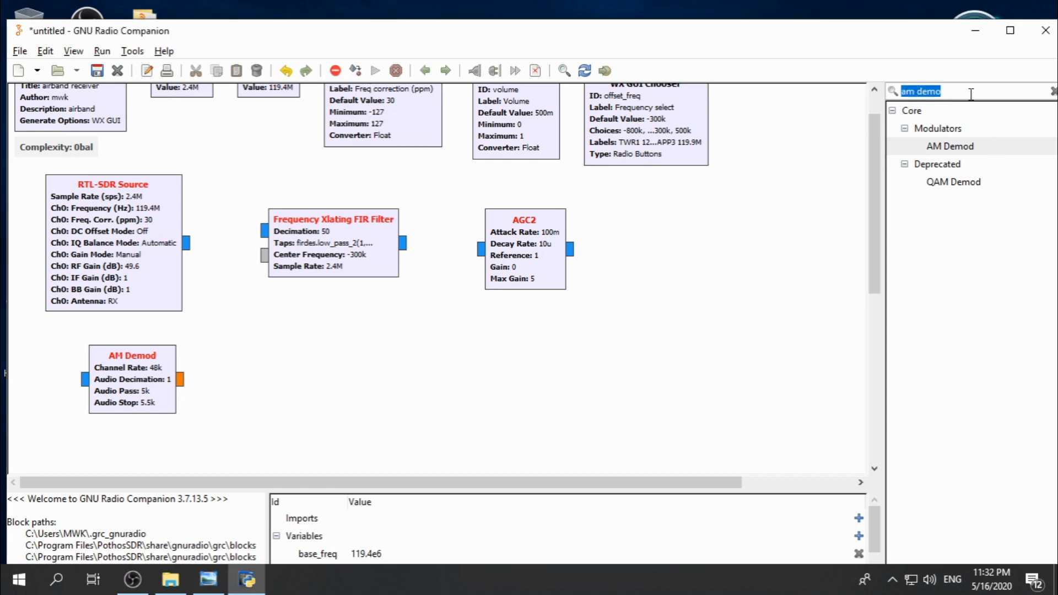
text(mul)
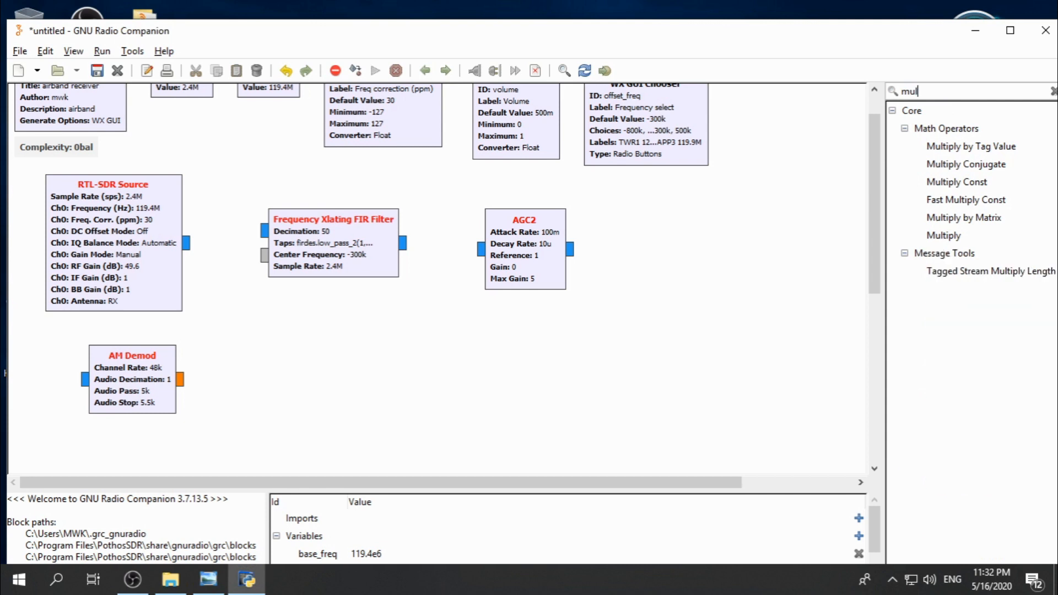
text(tip)
mouse_move(979, 188)
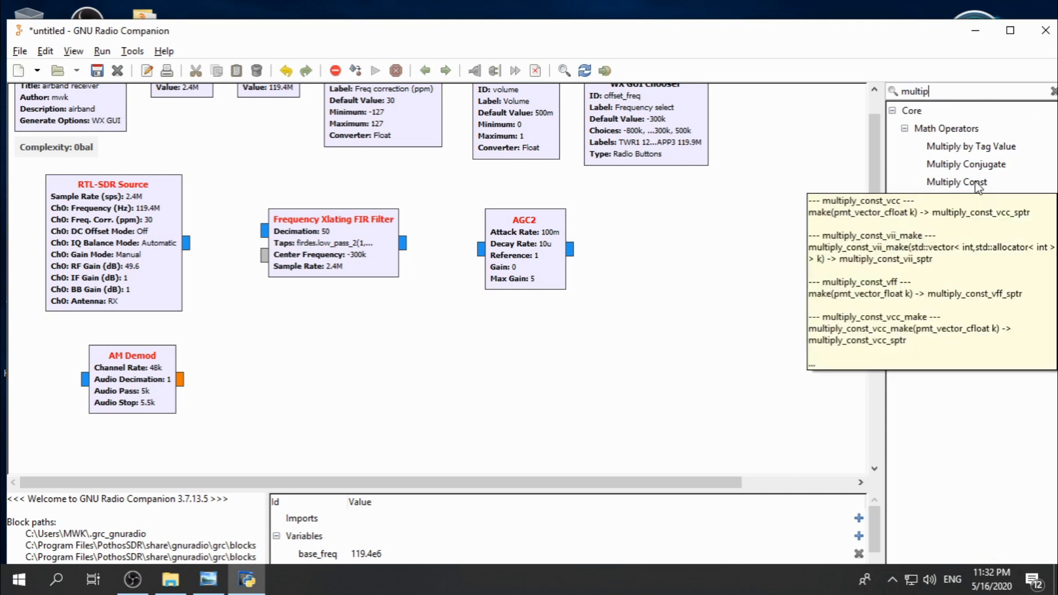
double_click(978, 185)
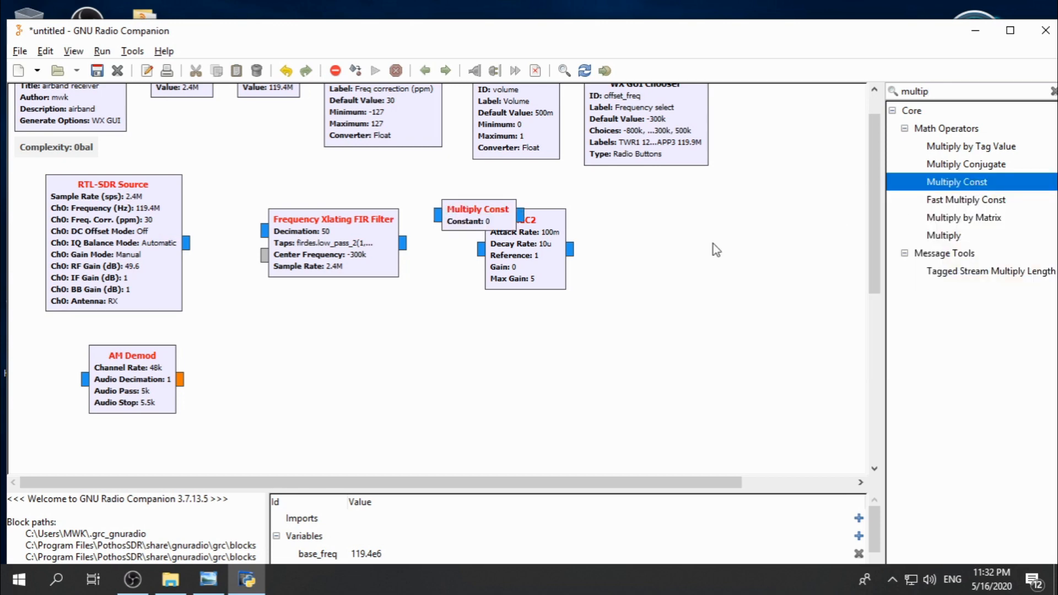
drag(469, 219, 291, 385)
- Set the Multiply Const's IO type to Float and its constant to volume, and accept the properties
double_click(291, 386)
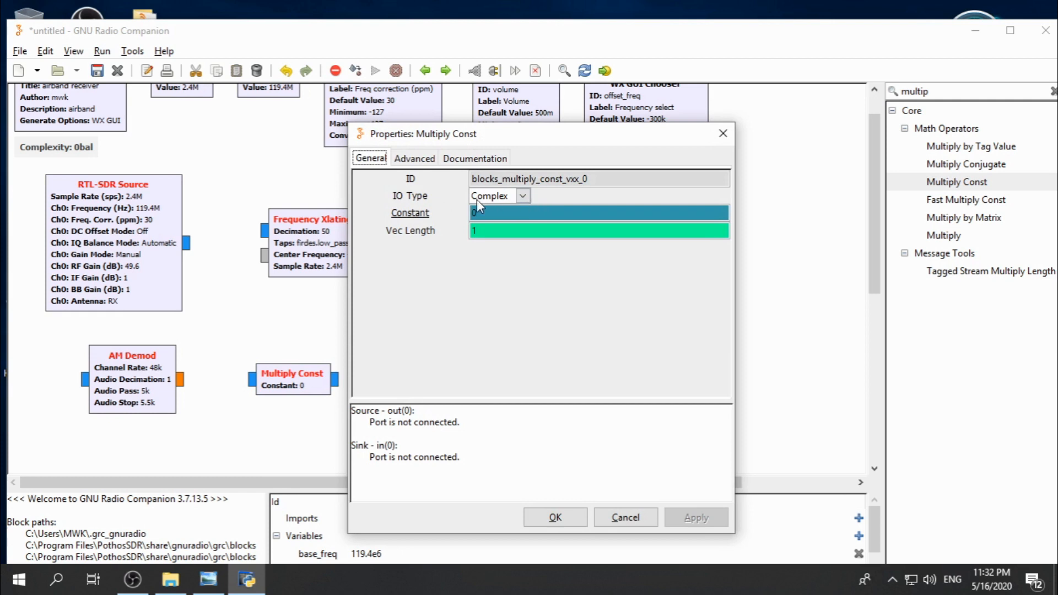
click(522, 196)
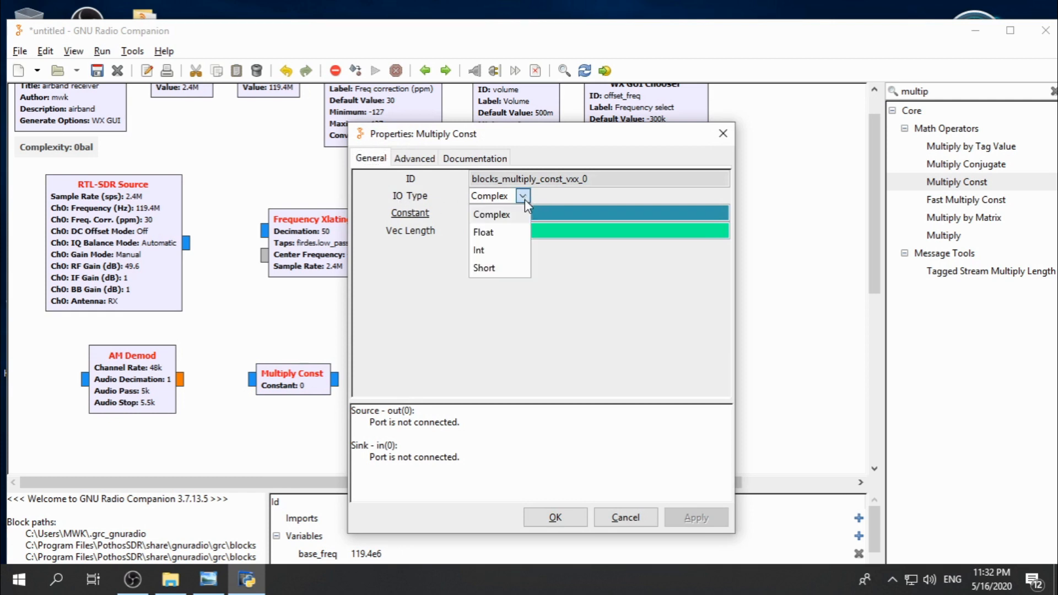
click(504, 238)
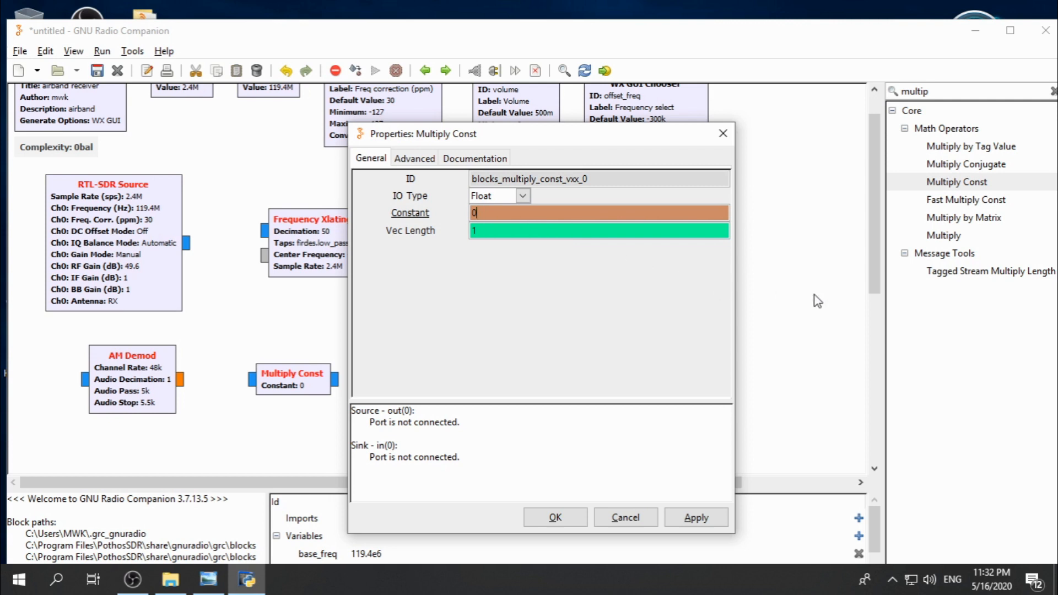
double_click(491, 212)
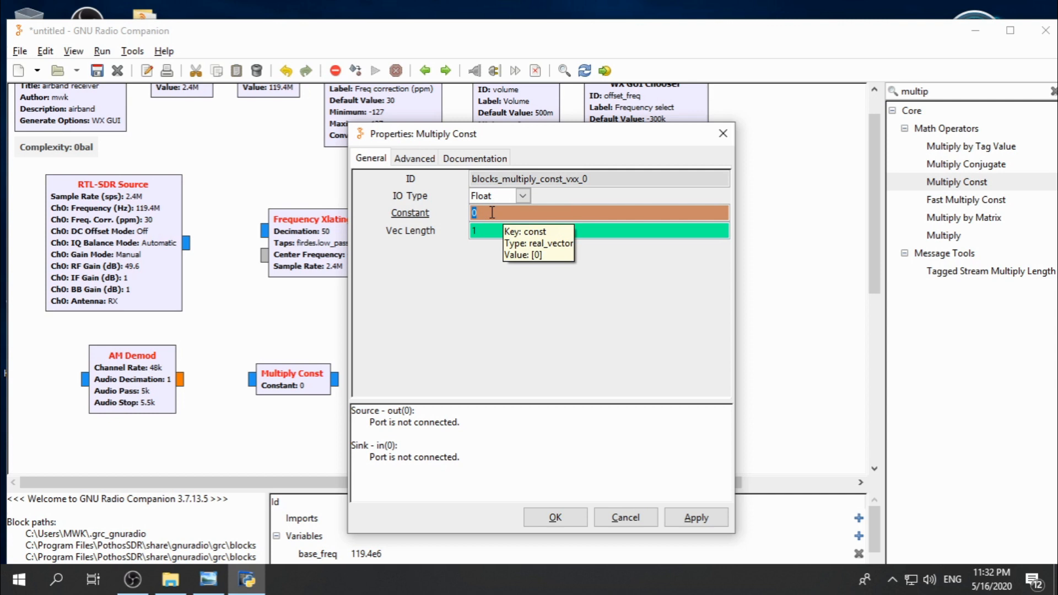
text(volume)
click(496, 229)
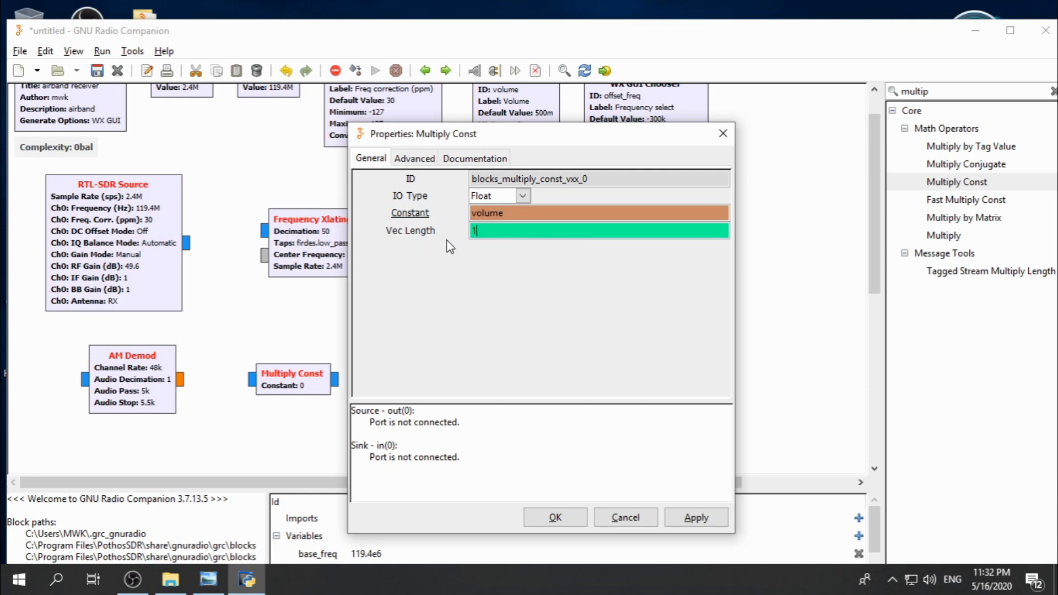
click(555, 517)
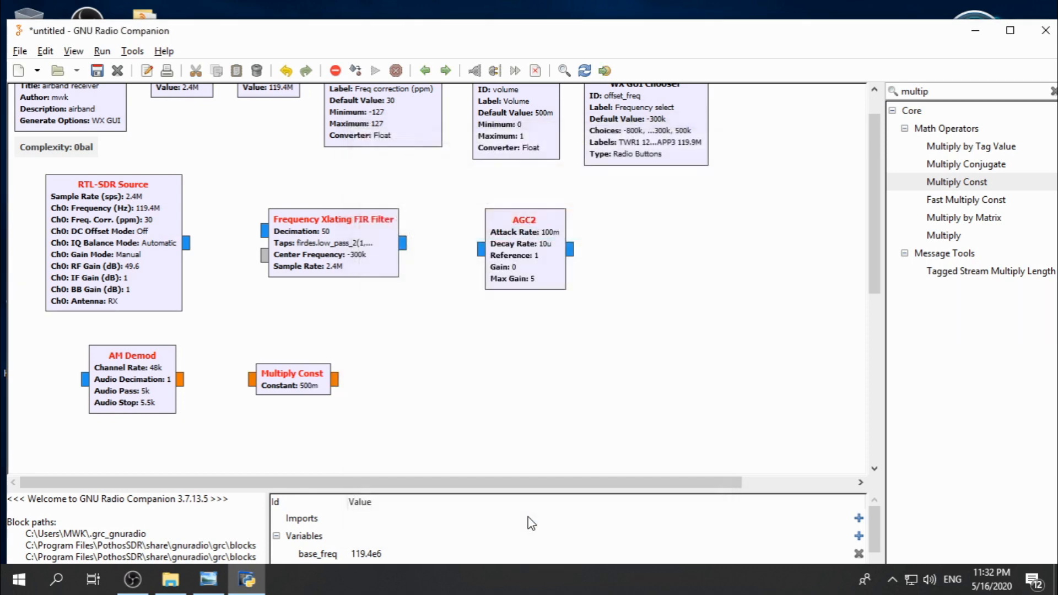
- Search the block library for audio and place an Audio Sink block to the right of the Multiply Const
scroll(410, 428, up, 2)
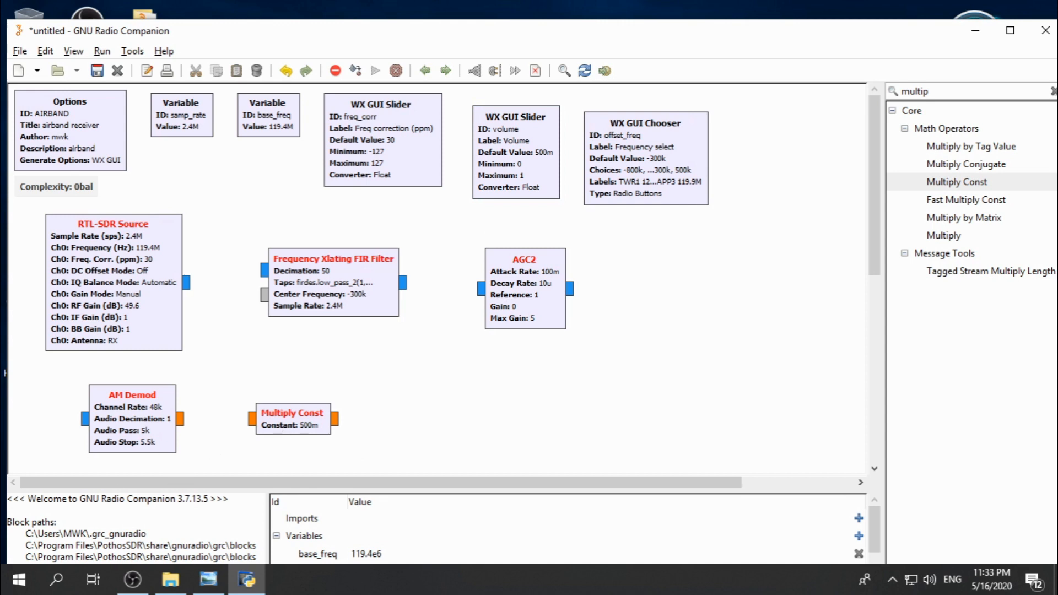
key(alt+Tab)
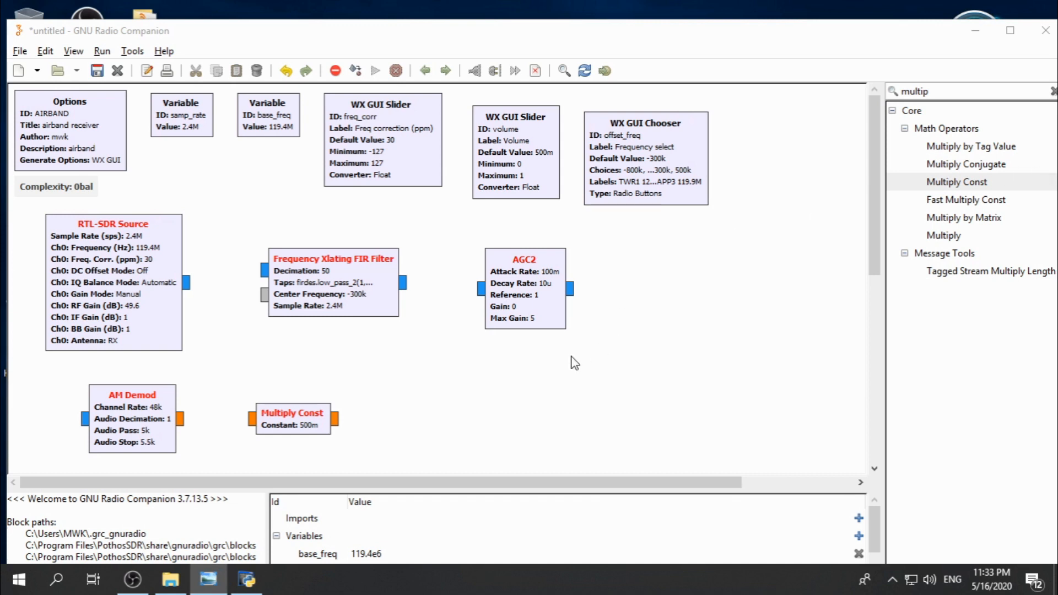
click(379, 483)
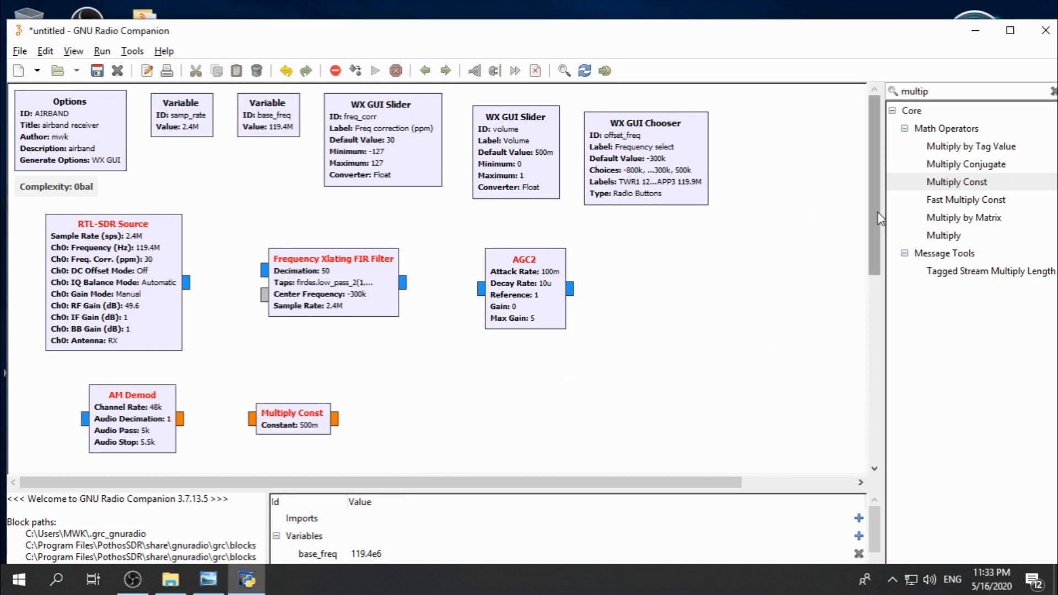
scroll(876, 221, down, 2)
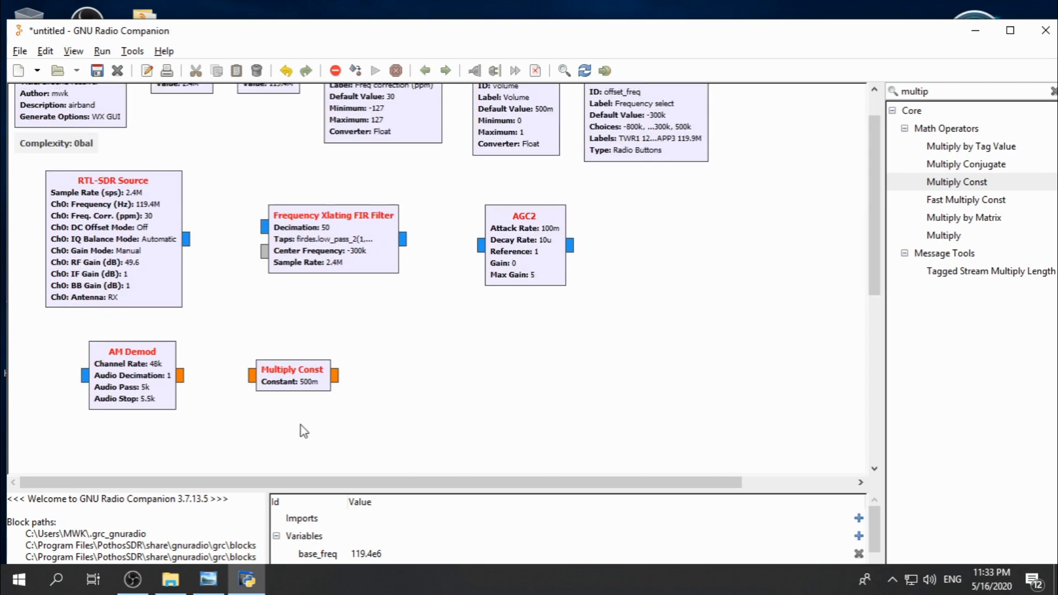
double_click(937, 91)
text(audio)
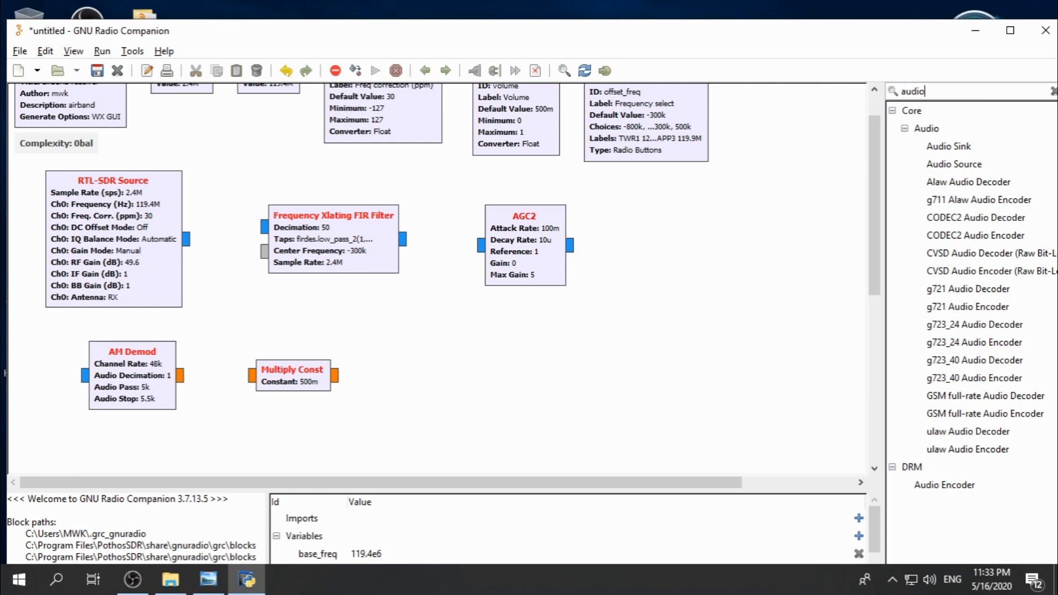
drag(957, 147, 469, 365)
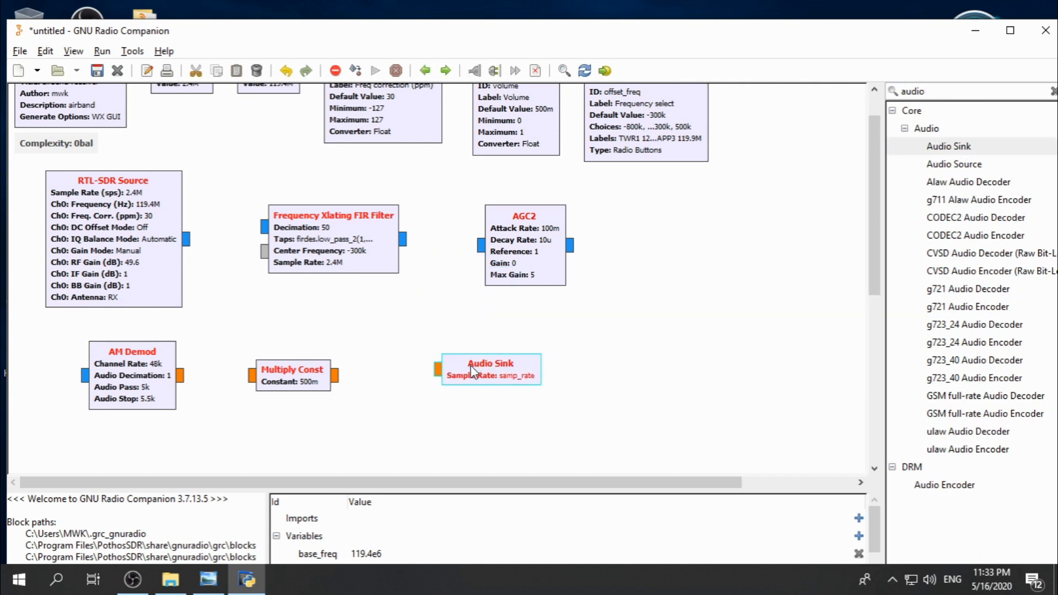
- Set the Audio Sink's sample rate to 48KHz and its device name to pulse, and accept the properties
double_click(469, 365)
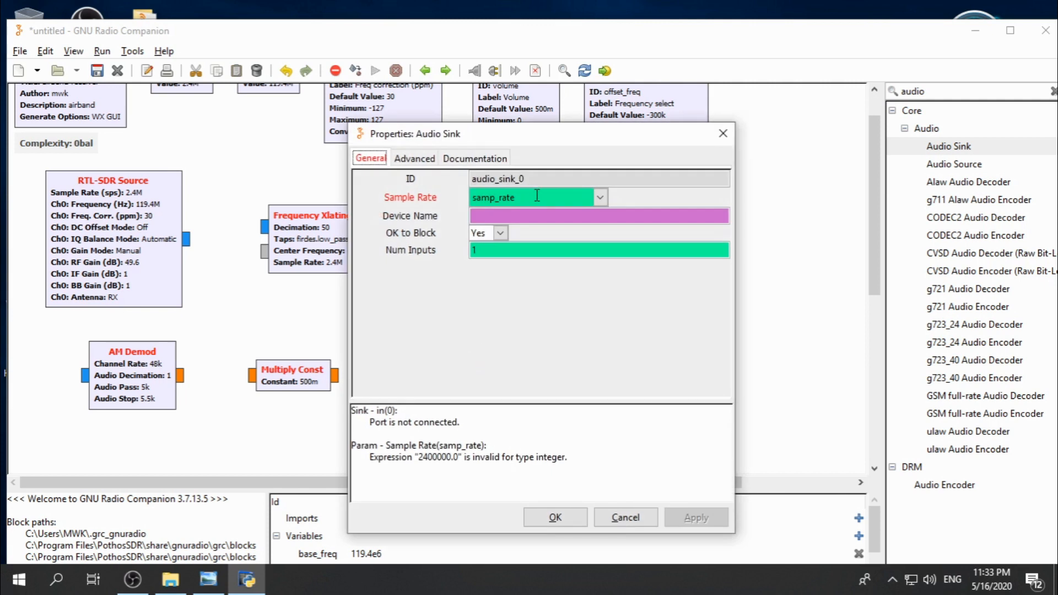
click(599, 197)
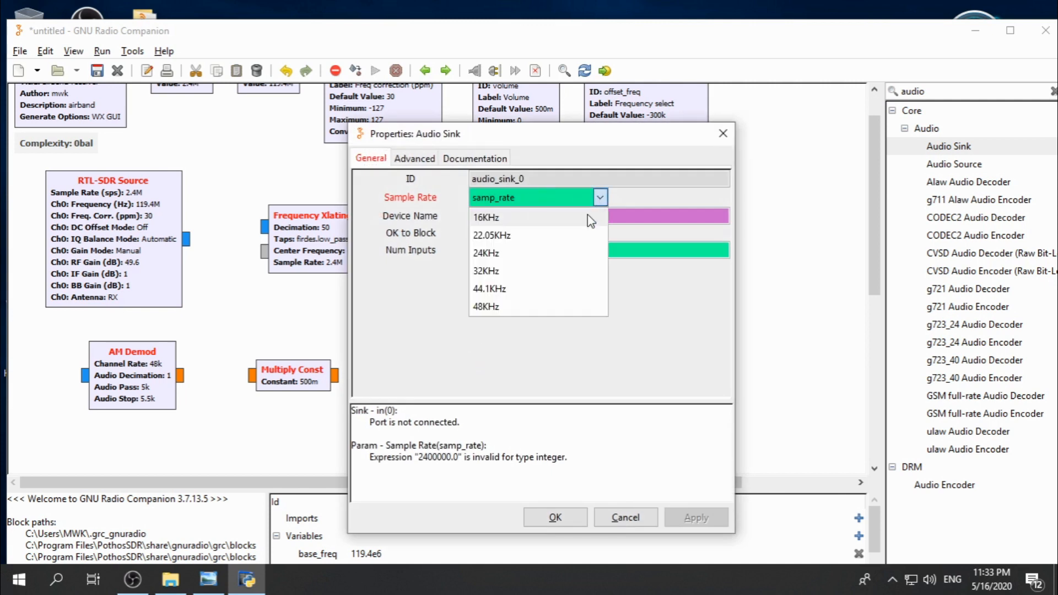
click(508, 309)
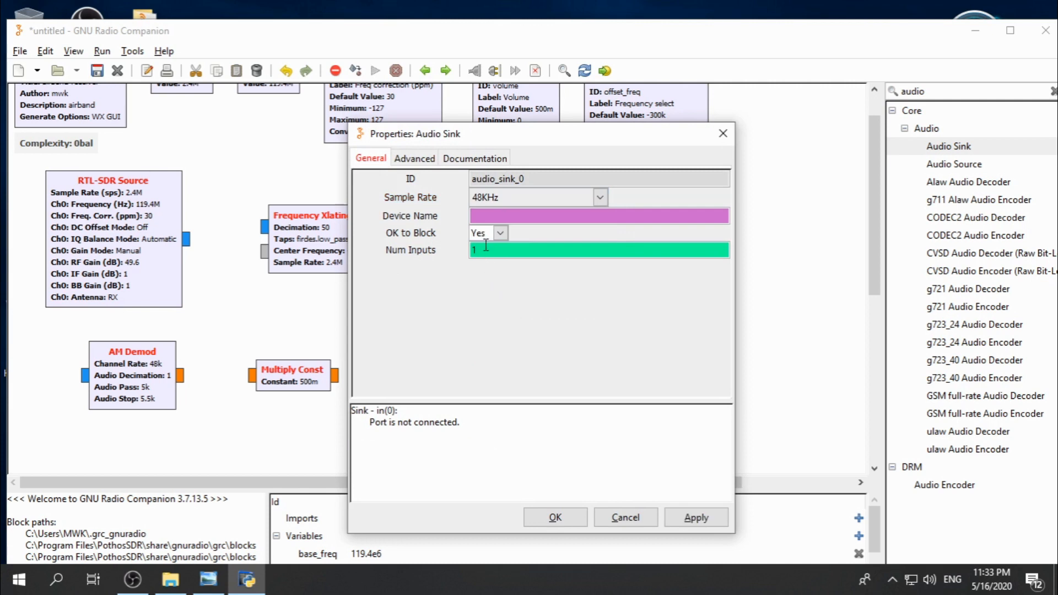
click(489, 215)
text(pulse)
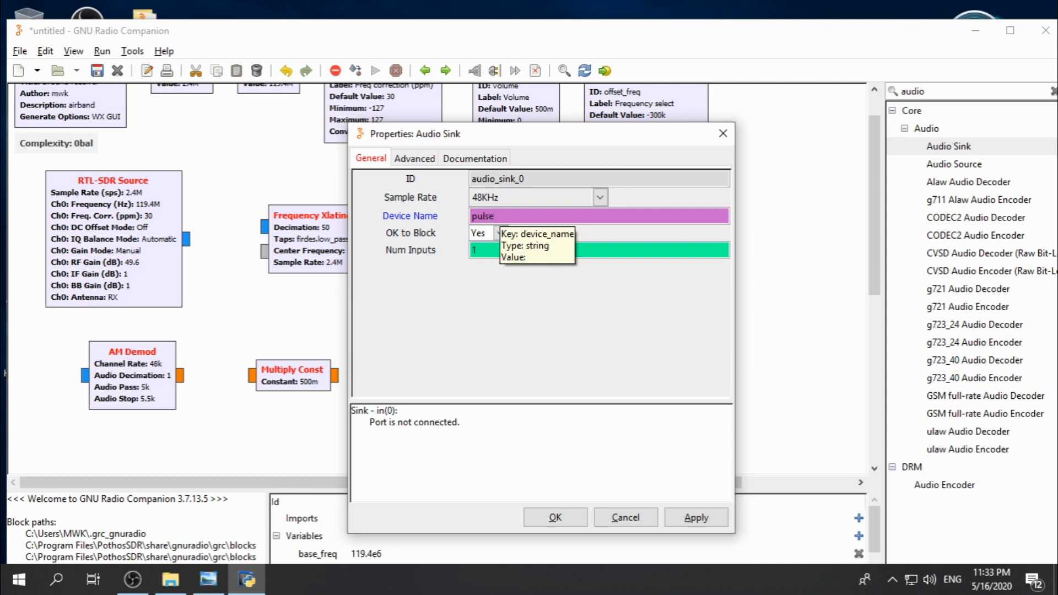
click(556, 518)
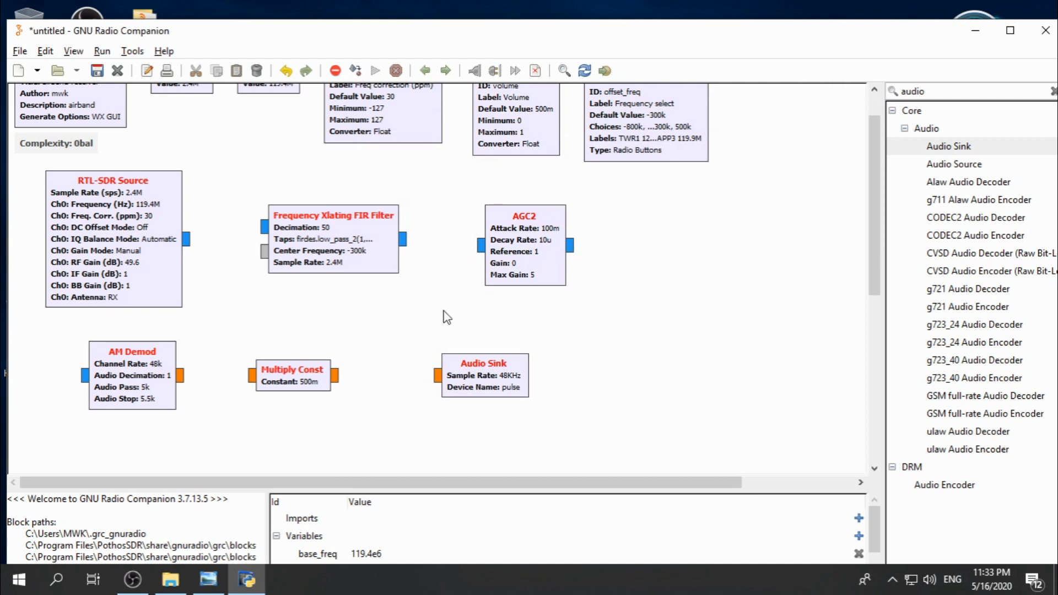
- Search the block library for wx gui fft and place a WX GUI FFT Sink block to the right of the AGC2 and Audio Sink
key(alt+Tab)
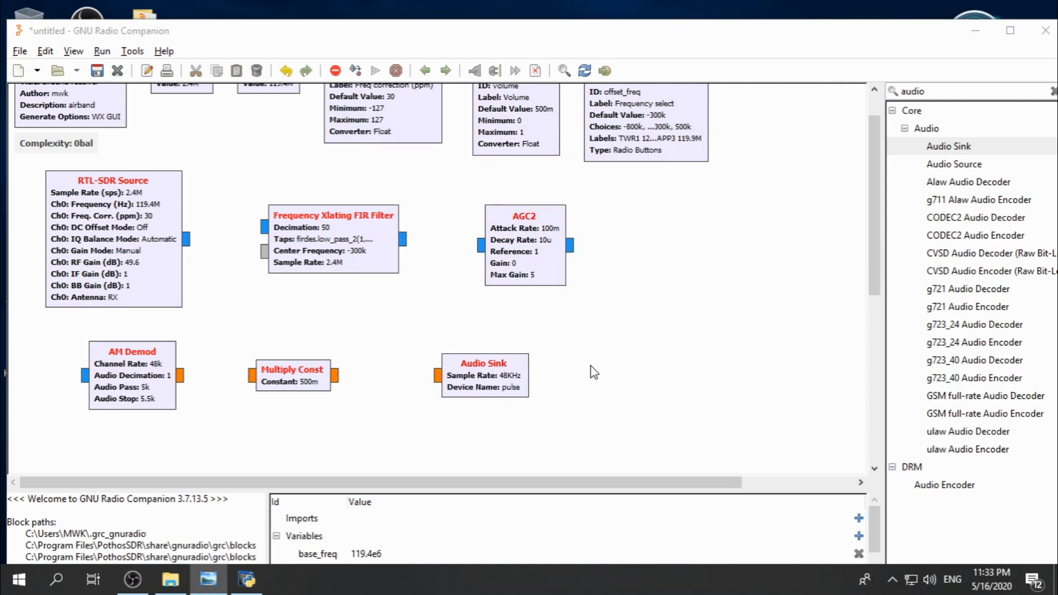
drag(559, 482, 809, 320)
scroll(875, 232, up, 1)
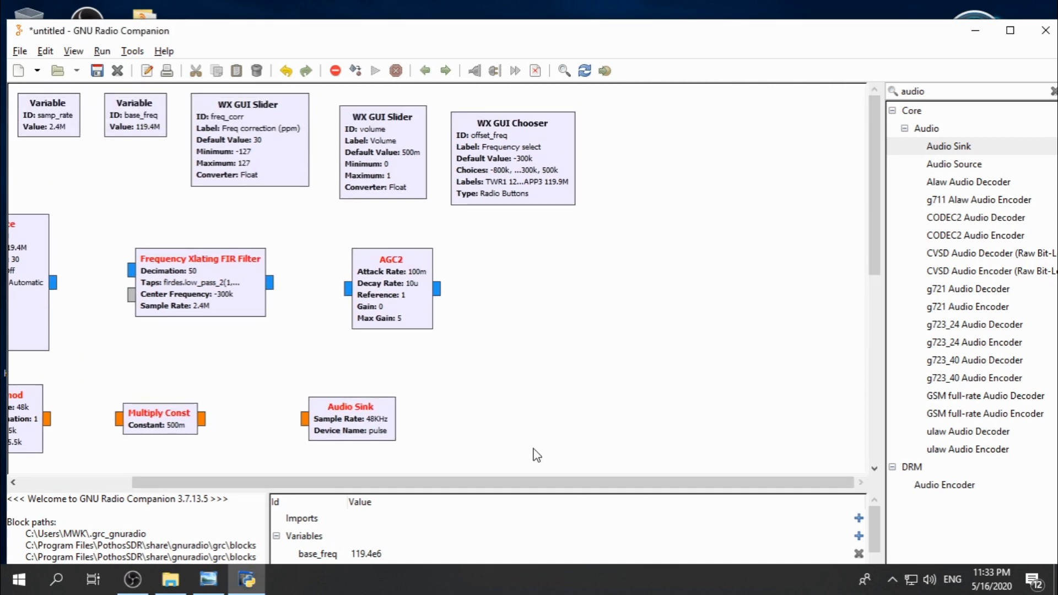
drag(523, 484, 412, 483)
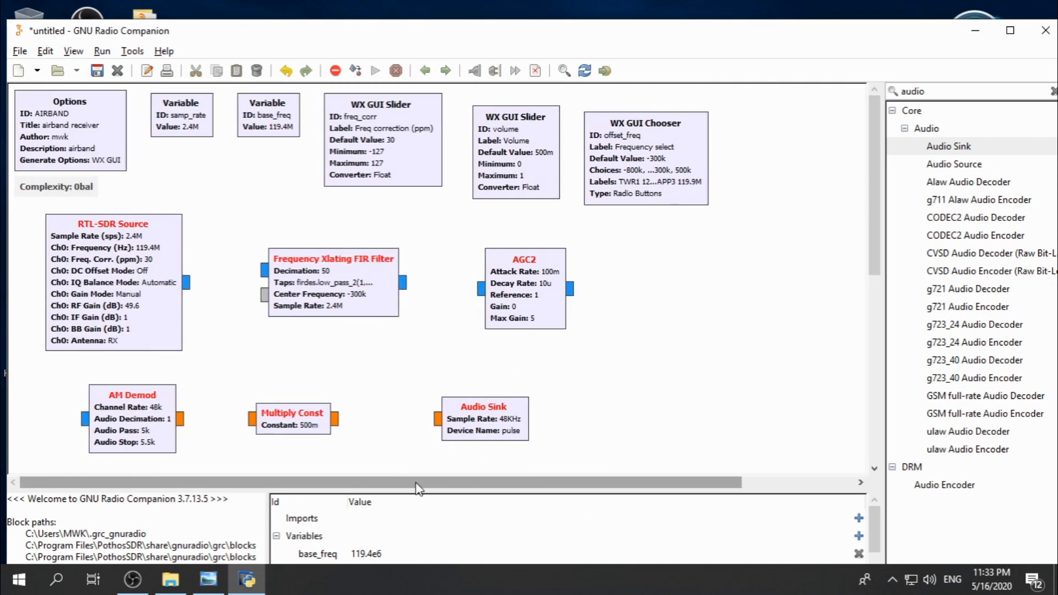
double_click(958, 94)
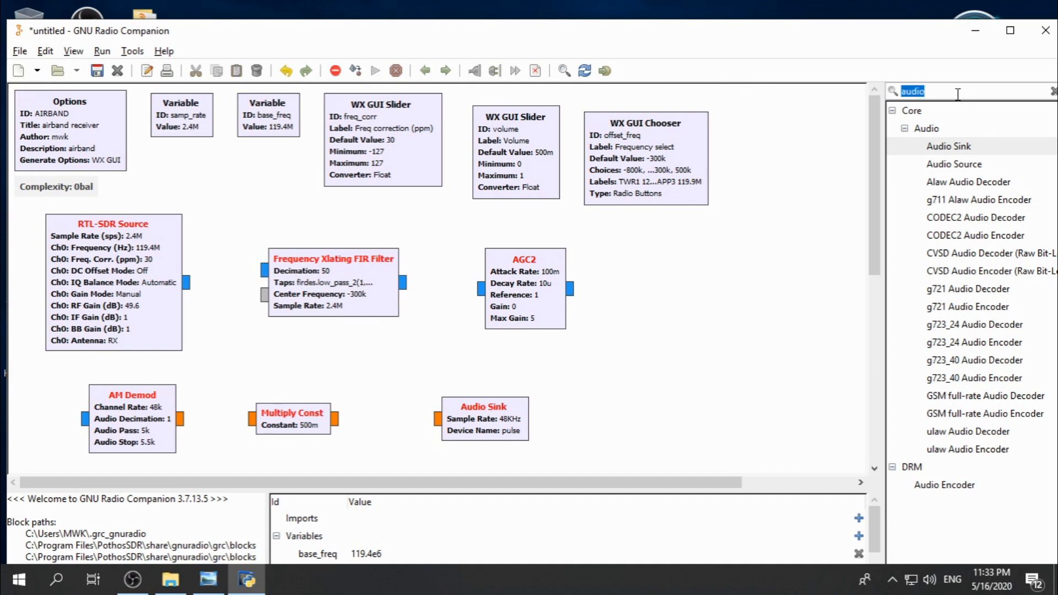
text(wx g)
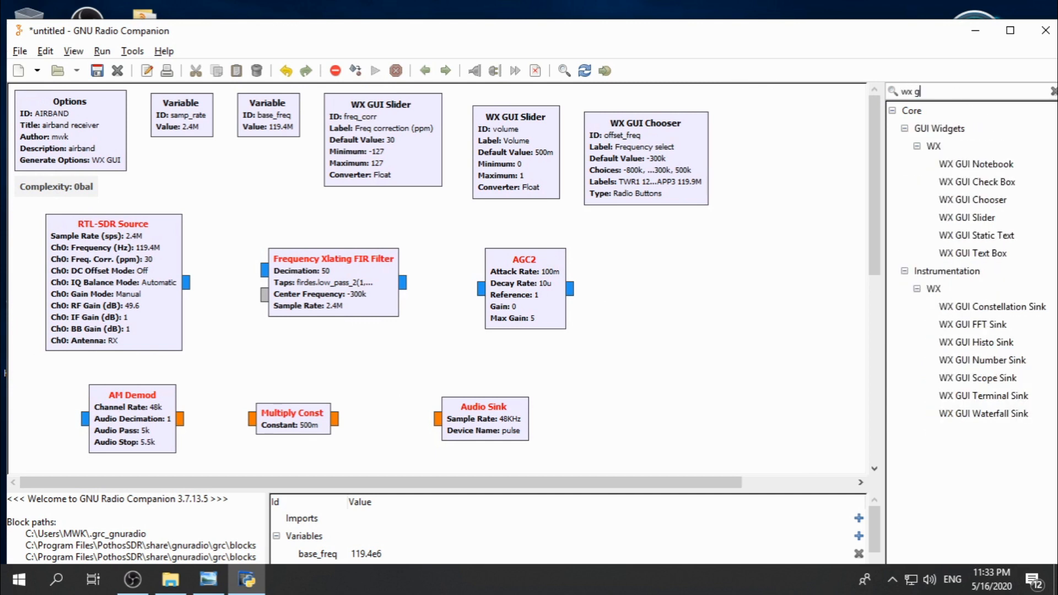
text(ui fft)
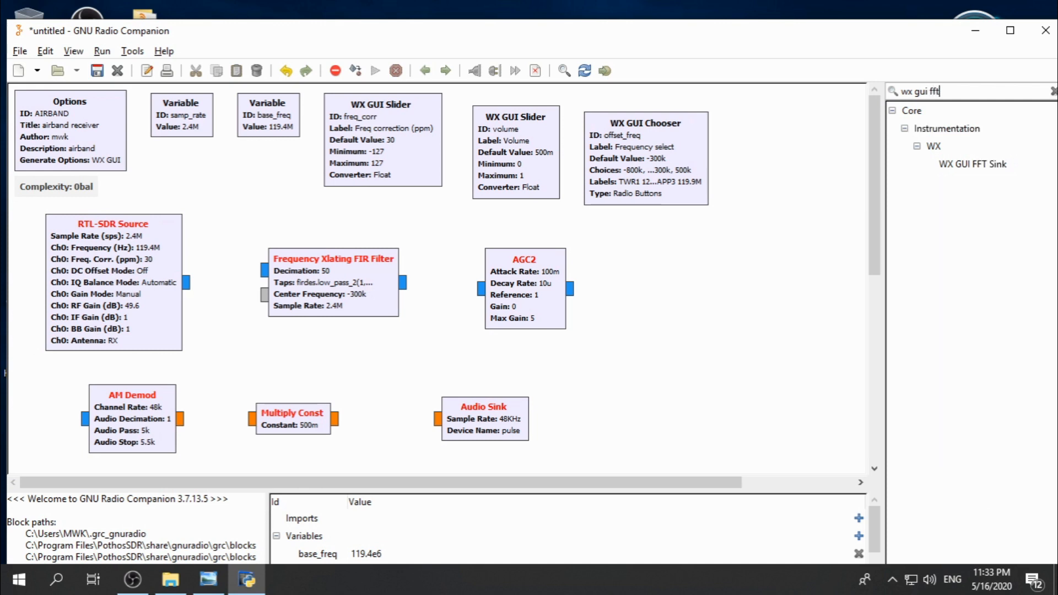
click(980, 168)
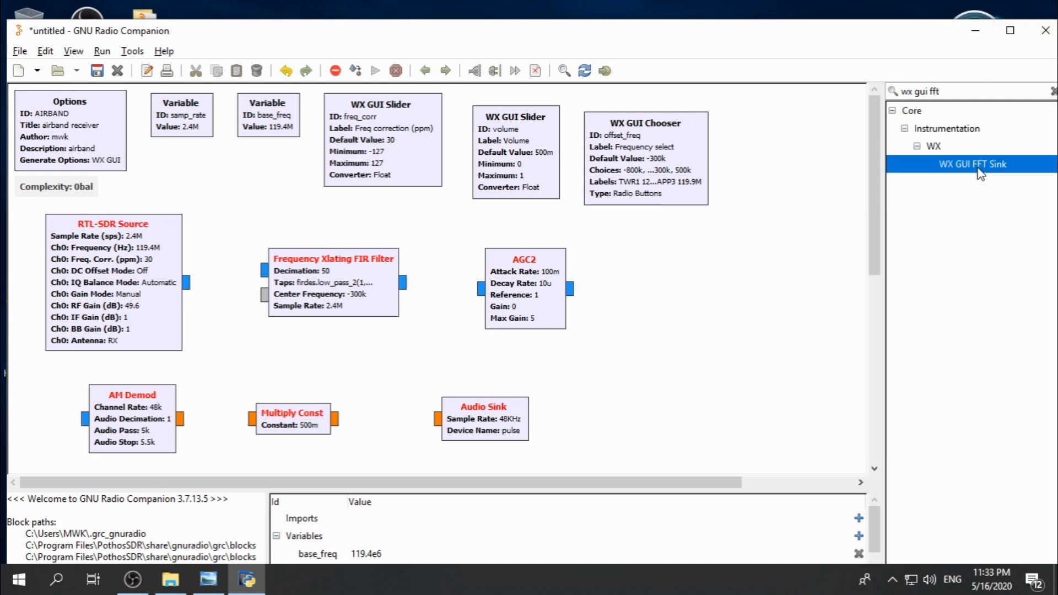
drag(354, 399, 716, 287)
- Set the WX GUI FFT Sink's FFT size to 512 and its refresh rate to 5, and accept the properties
double_click(700, 337)
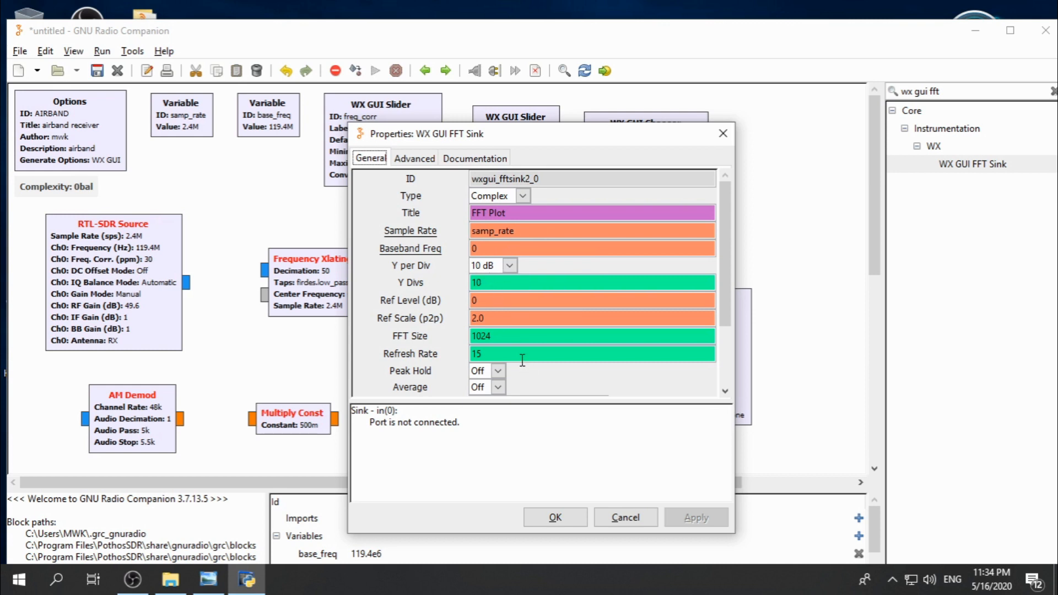
double_click(506, 337)
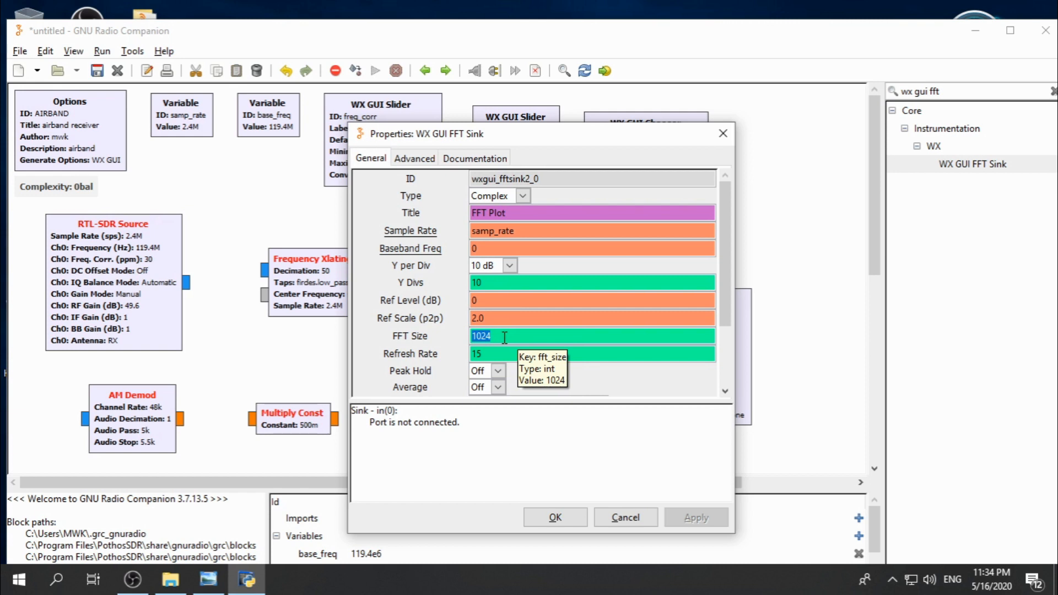
text(51)
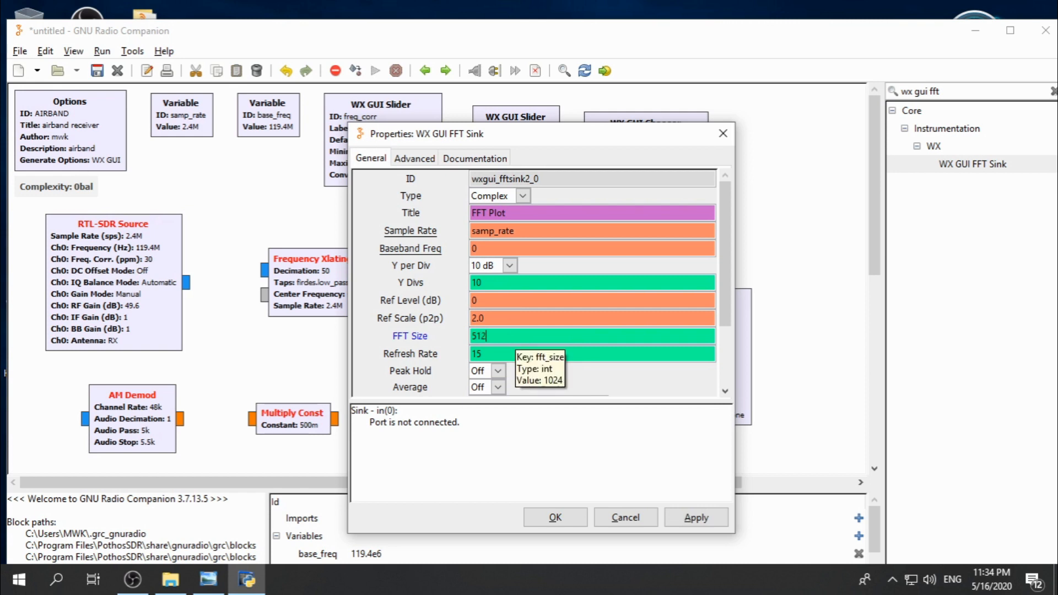
text(2)
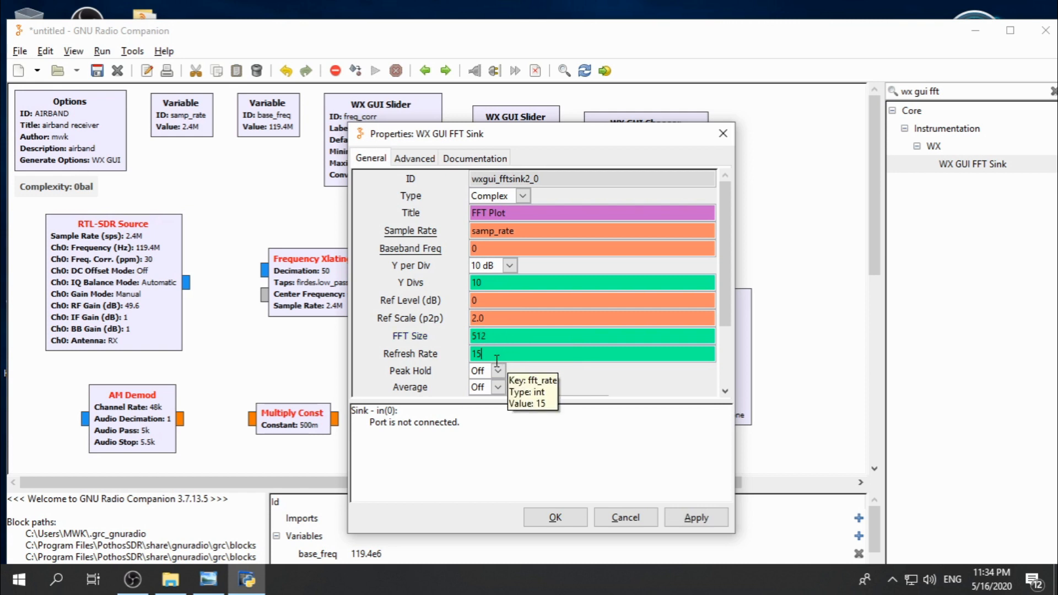
key(Tab)
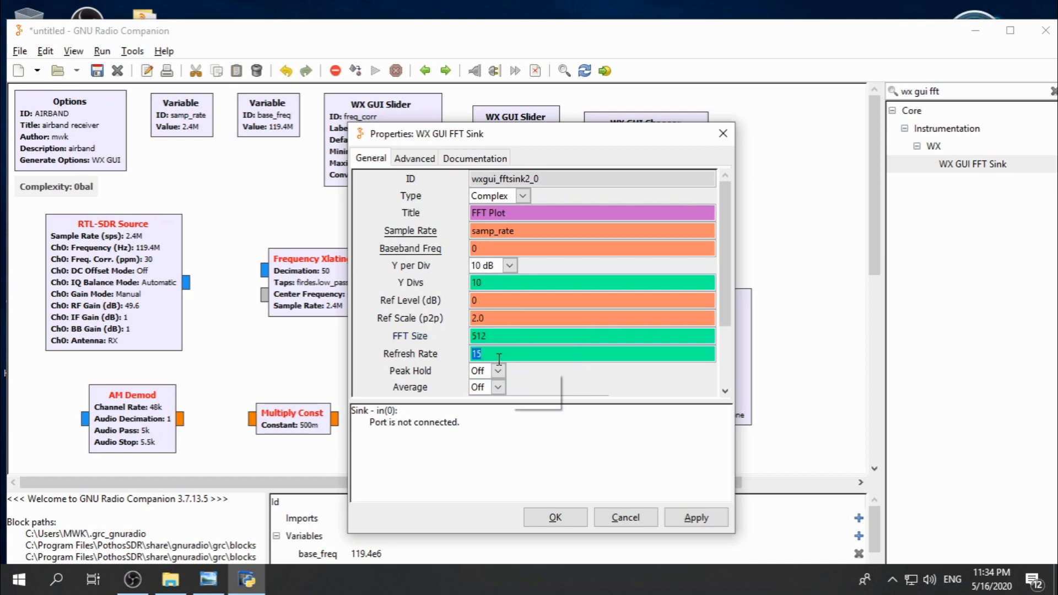
text(5)
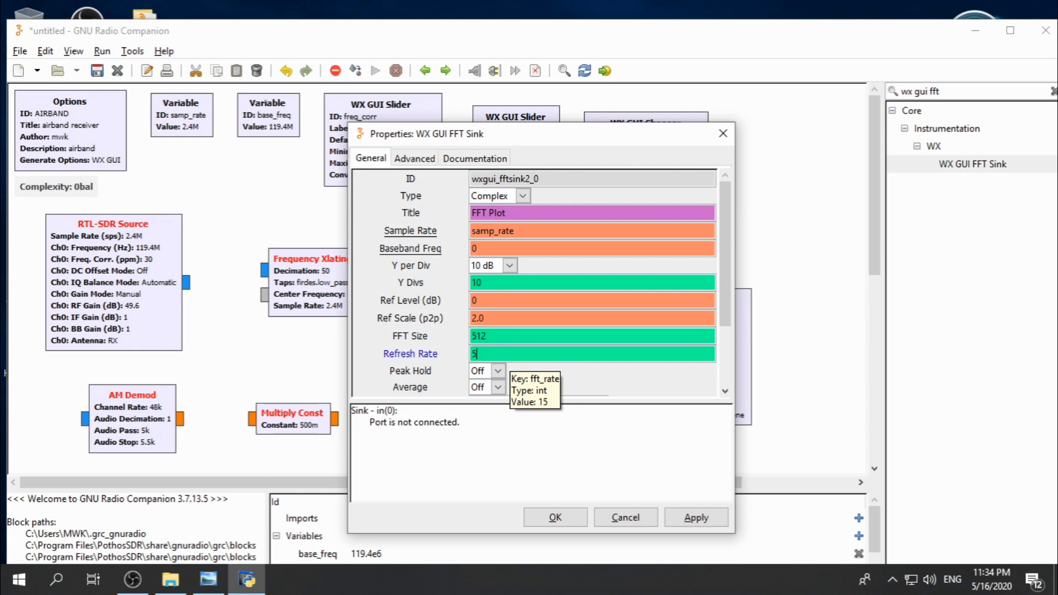
drag(727, 305, 729, 368)
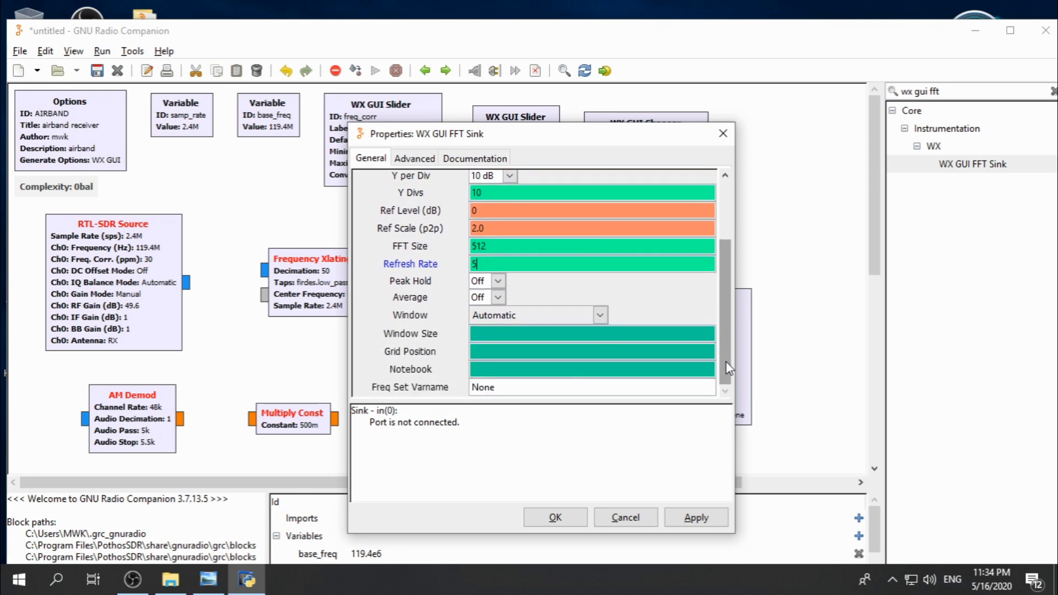
click(553, 519)
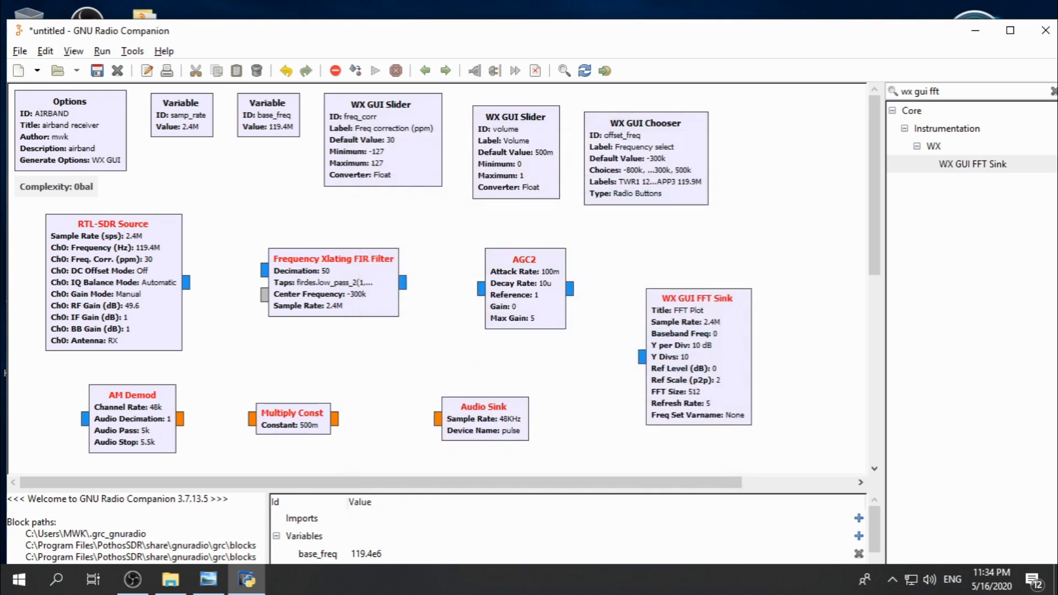
- Review the samp_rate and base_freq variables, the volume slider, and the frequency chooser's choices and labels
key(alt+Tab)
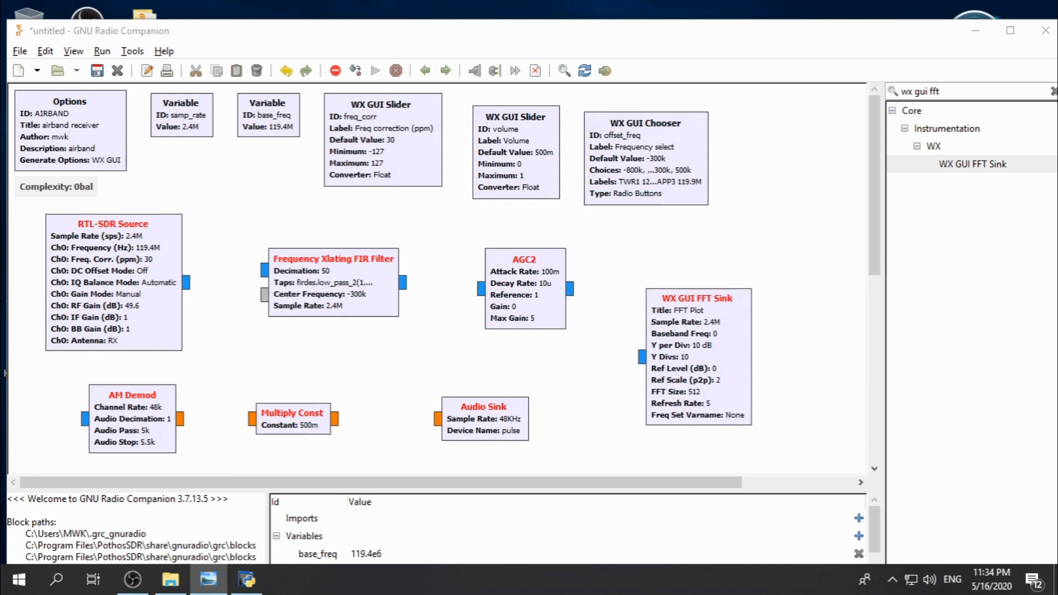
click(878, 179)
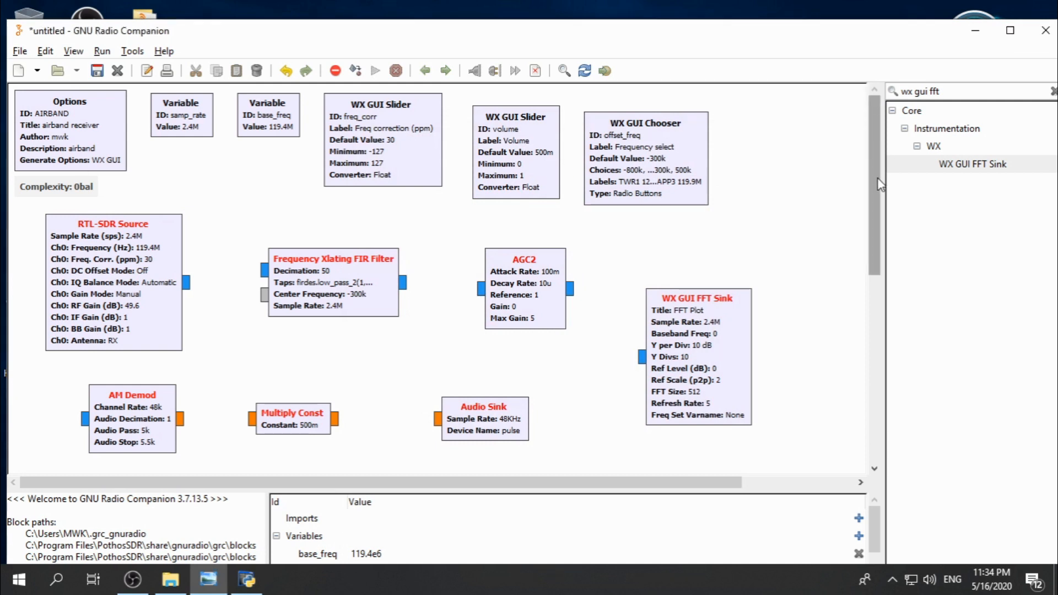
click(188, 127)
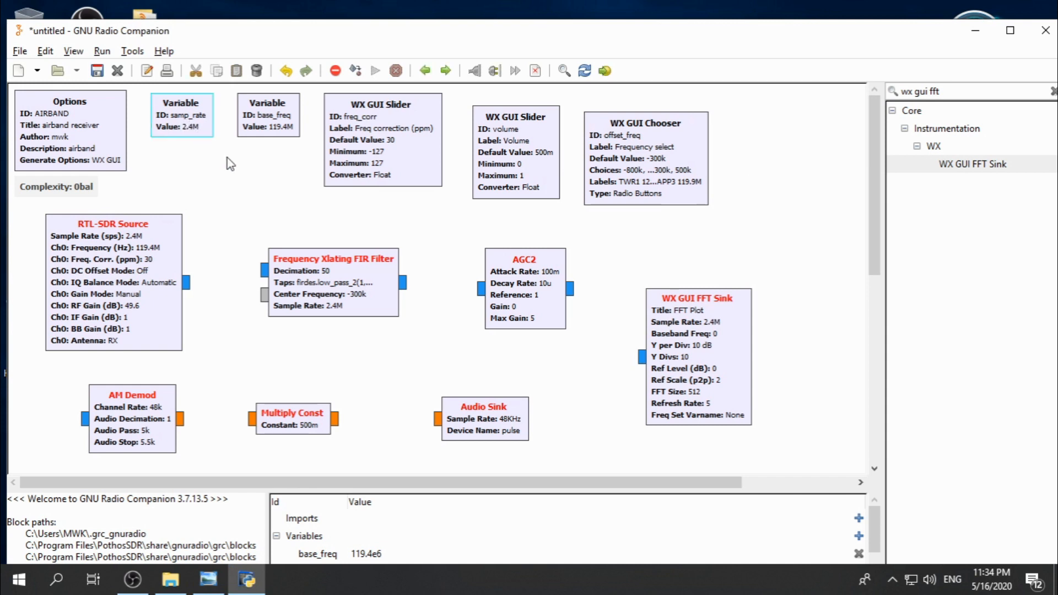
click(253, 119)
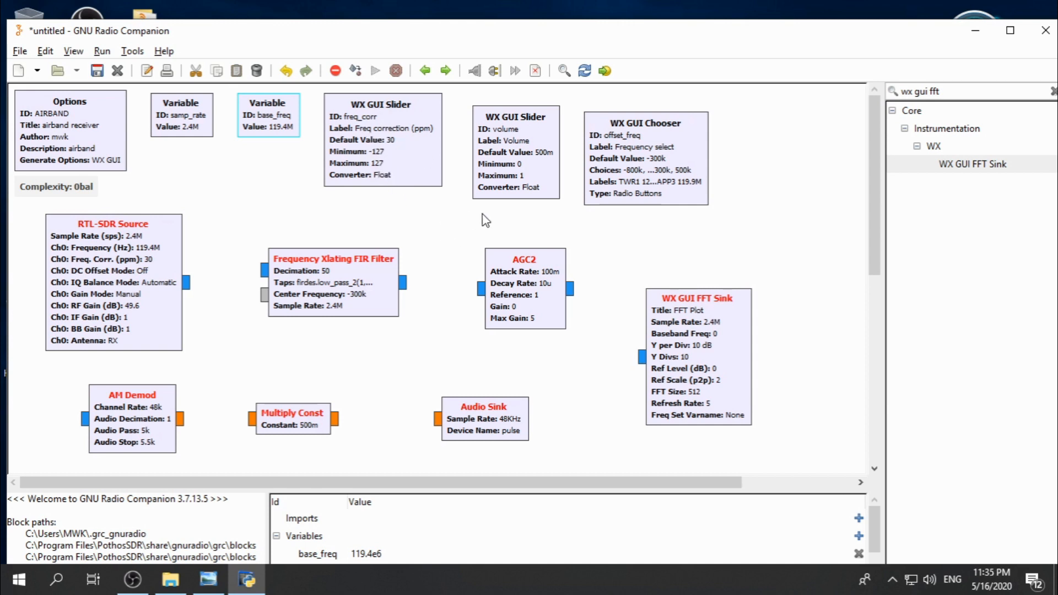
click(506, 172)
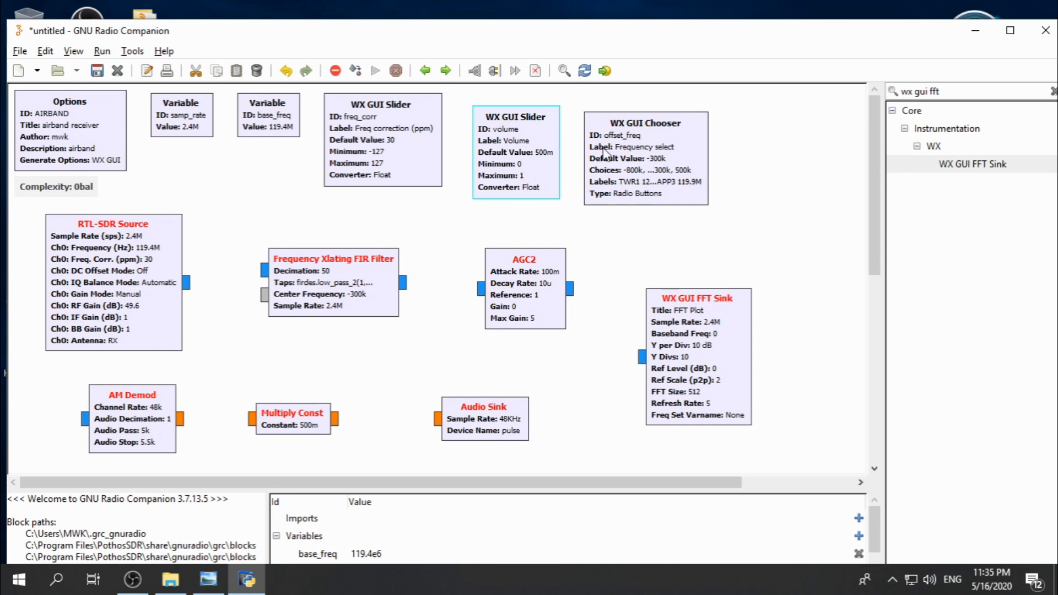
double_click(634, 165)
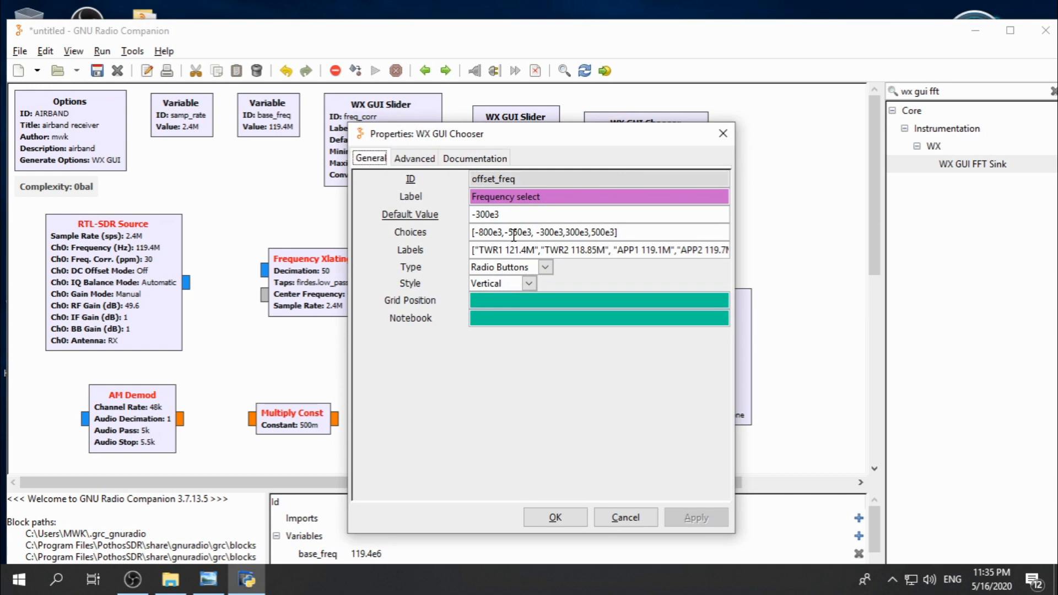
drag(546, 137, 449, 116)
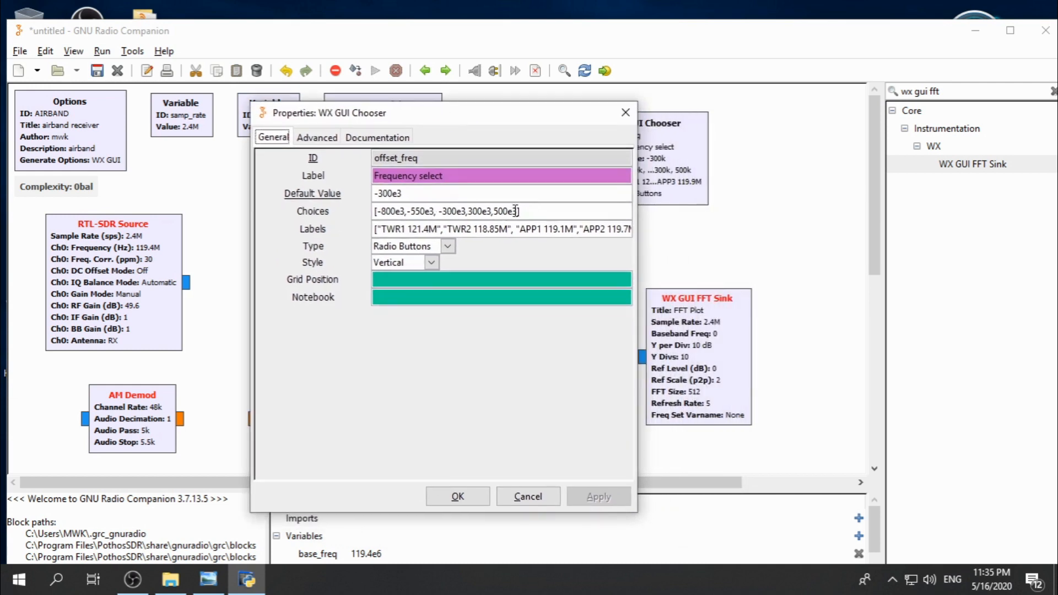
drag(520, 211, 666, 230)
click(459, 228)
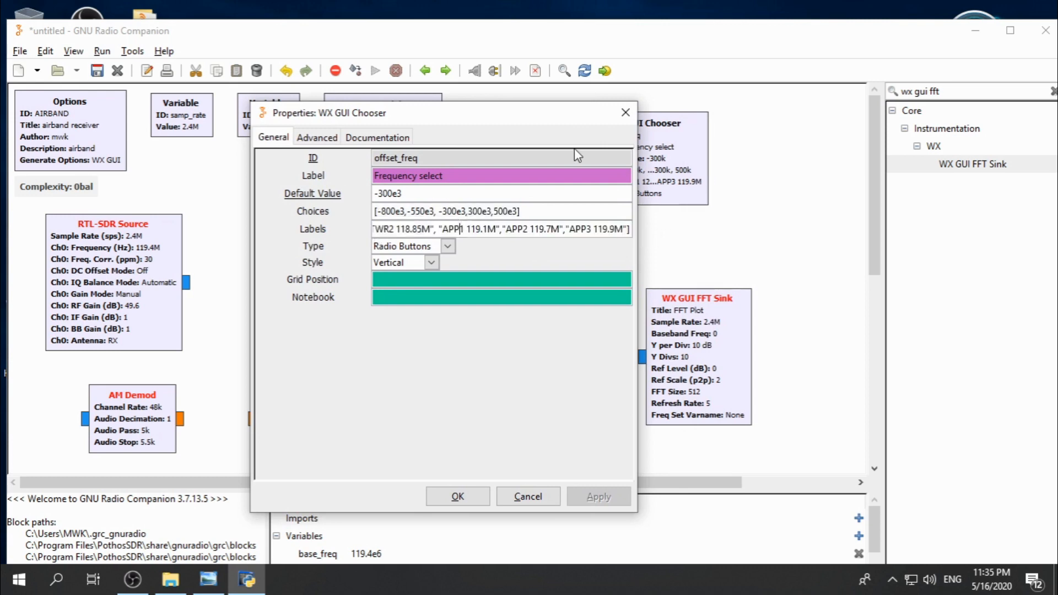
click(625, 114)
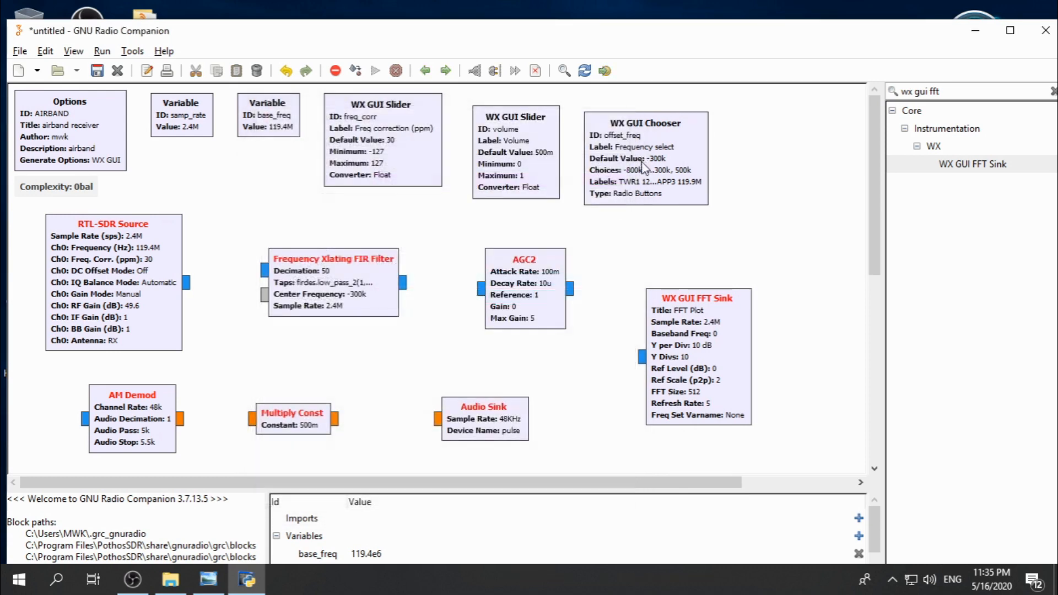
- Review the properties of the RTL-SDR Source, the Frequency Xlating FIR Filter and the AM Demod
double_click(121, 305)
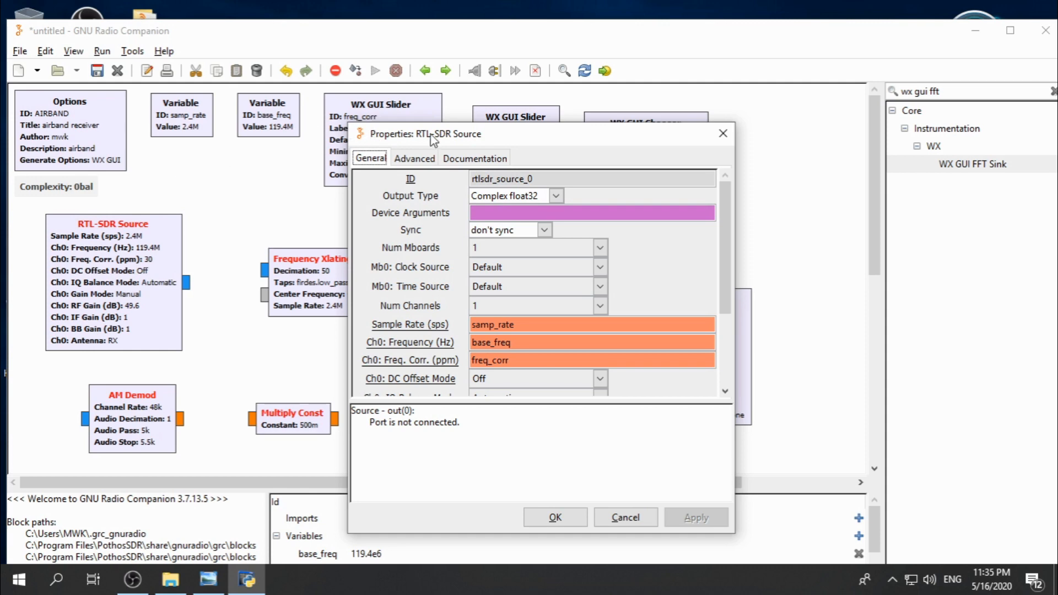
click(723, 134)
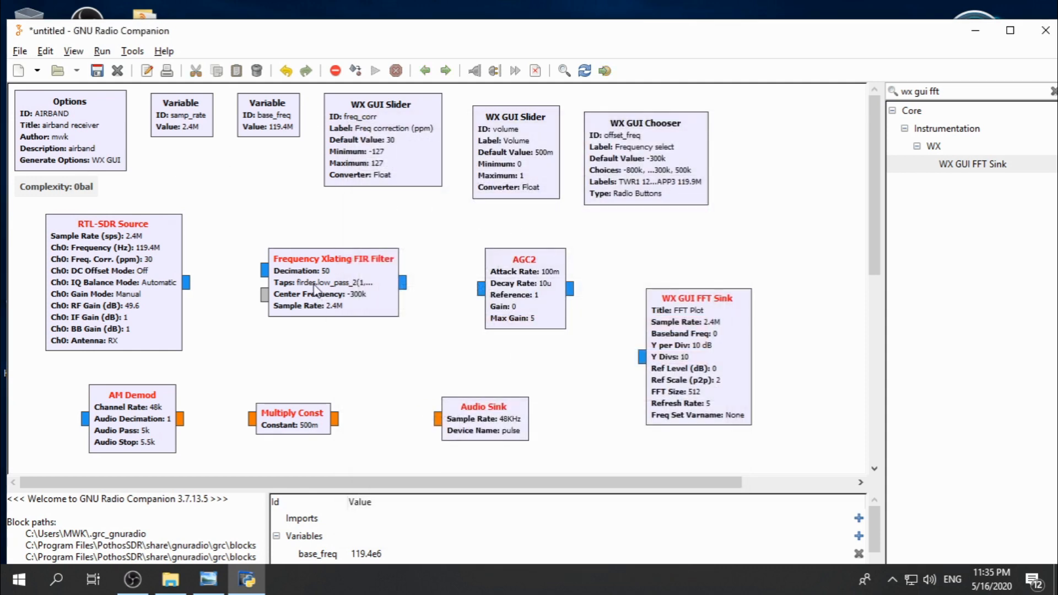
double_click(337, 274)
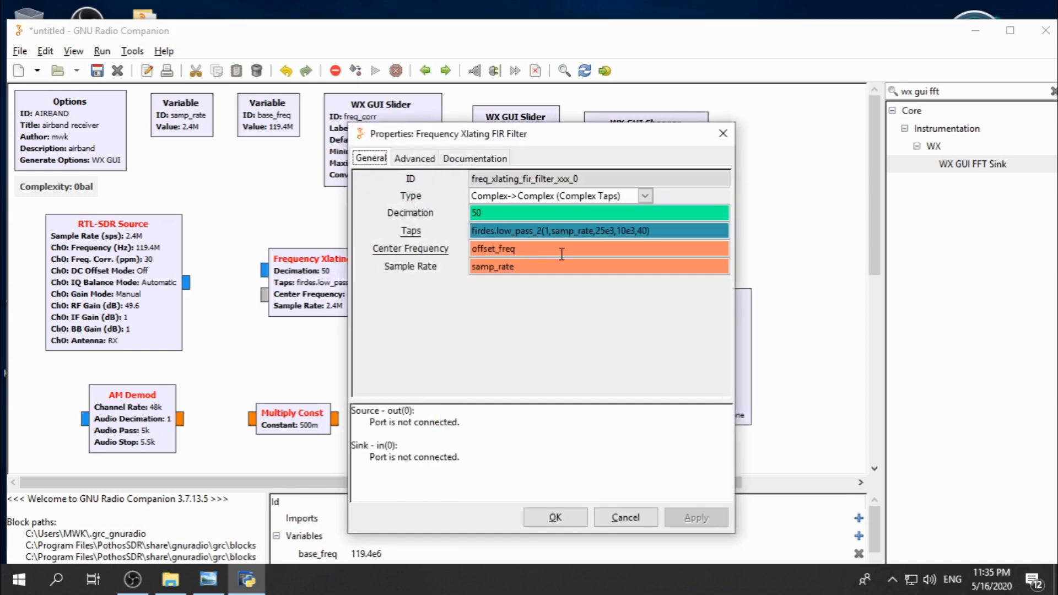
click(723, 134)
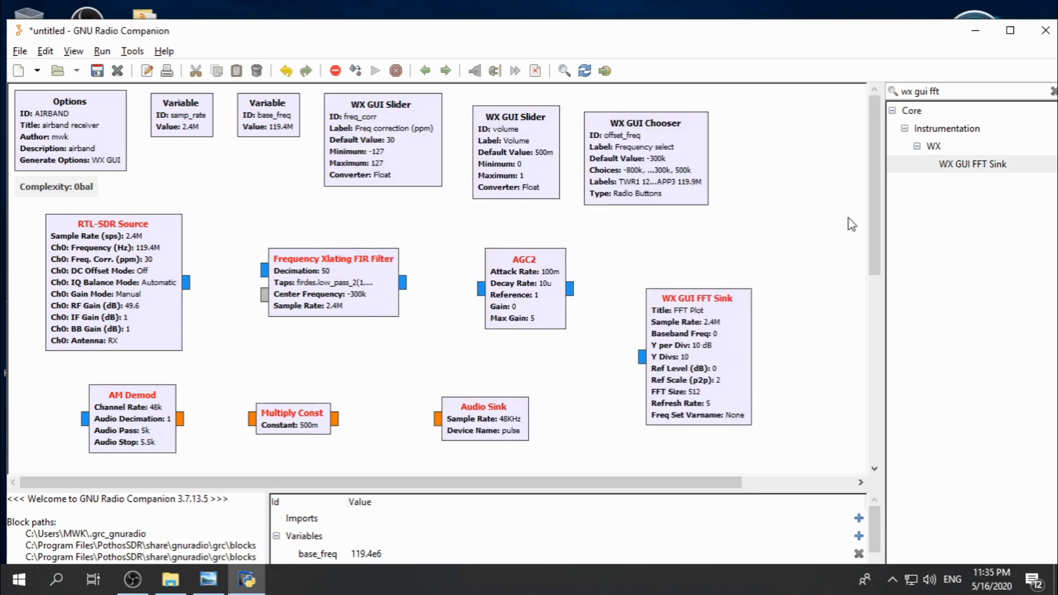
drag(870, 231, 778, 277)
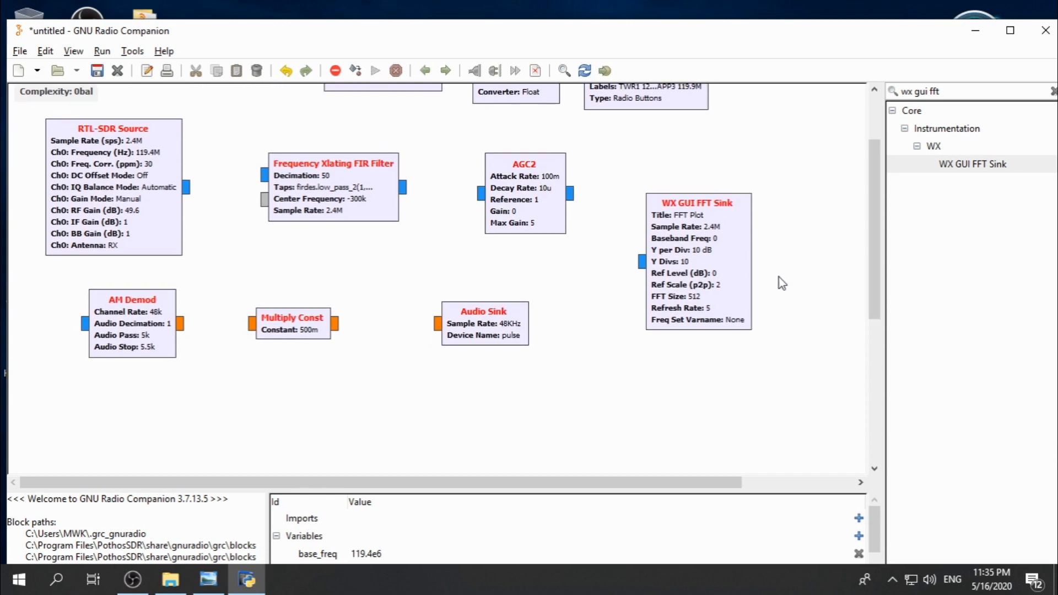
double_click(172, 312)
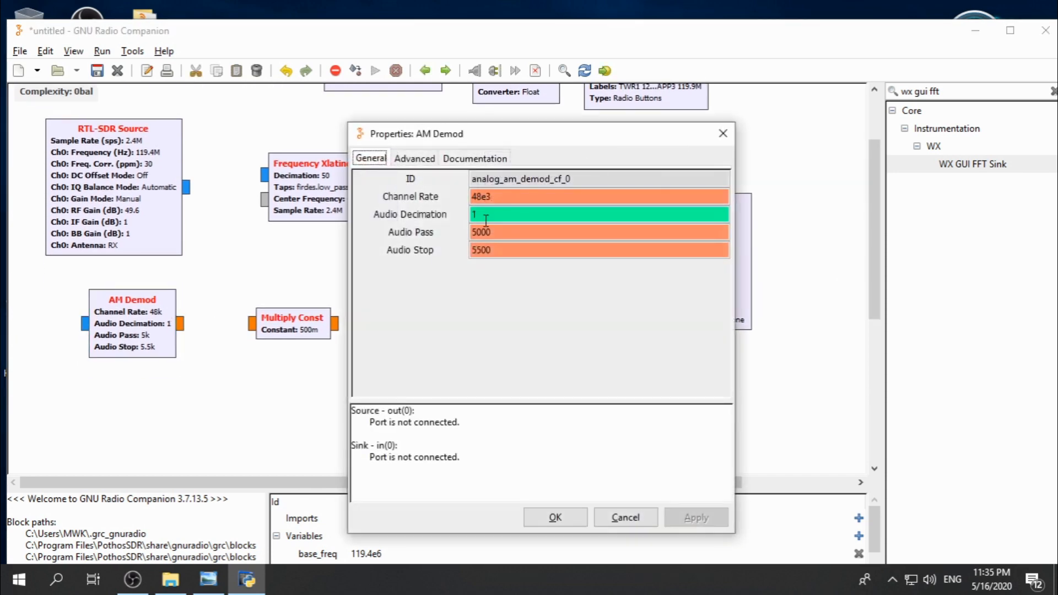
click(723, 133)
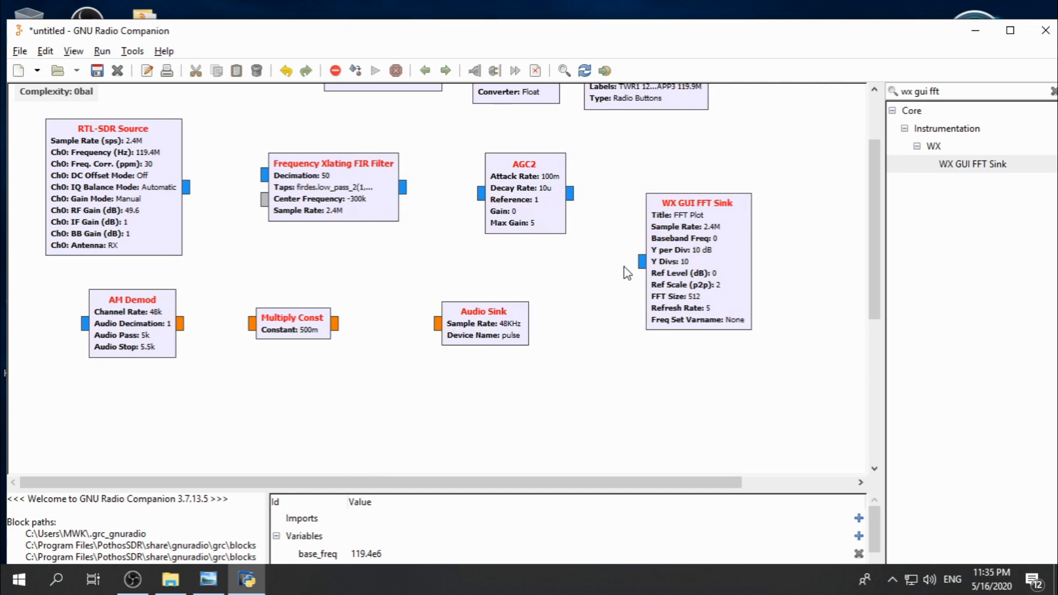
drag(870, 265, 870, 206)
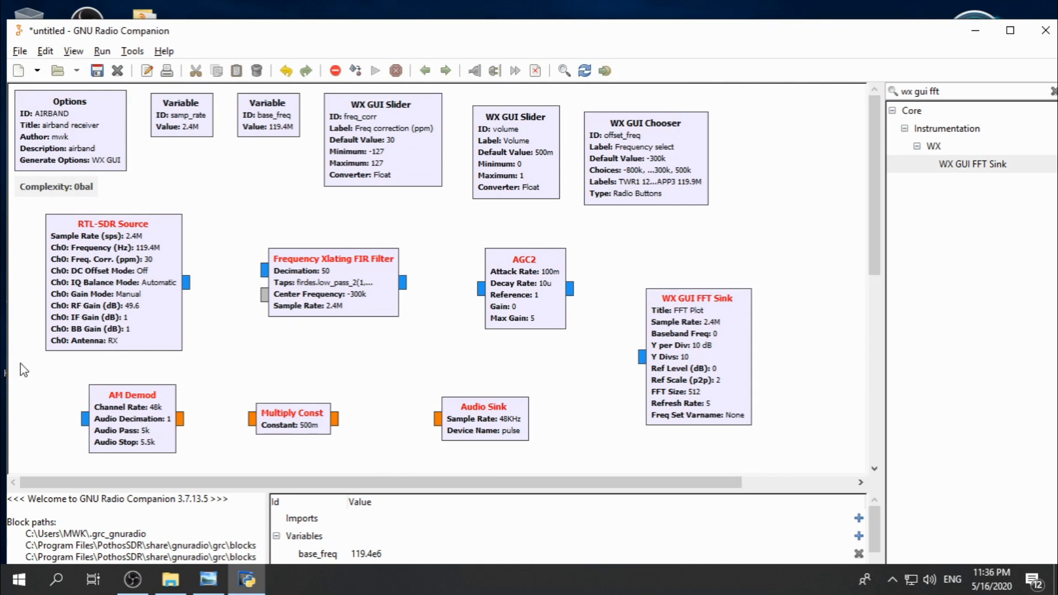
- Connect the RTL-SDR Source to the Frequency Xlating FIR Filter, move the filter slightly up, and connect its output to the AGC2 input
click(188, 283)
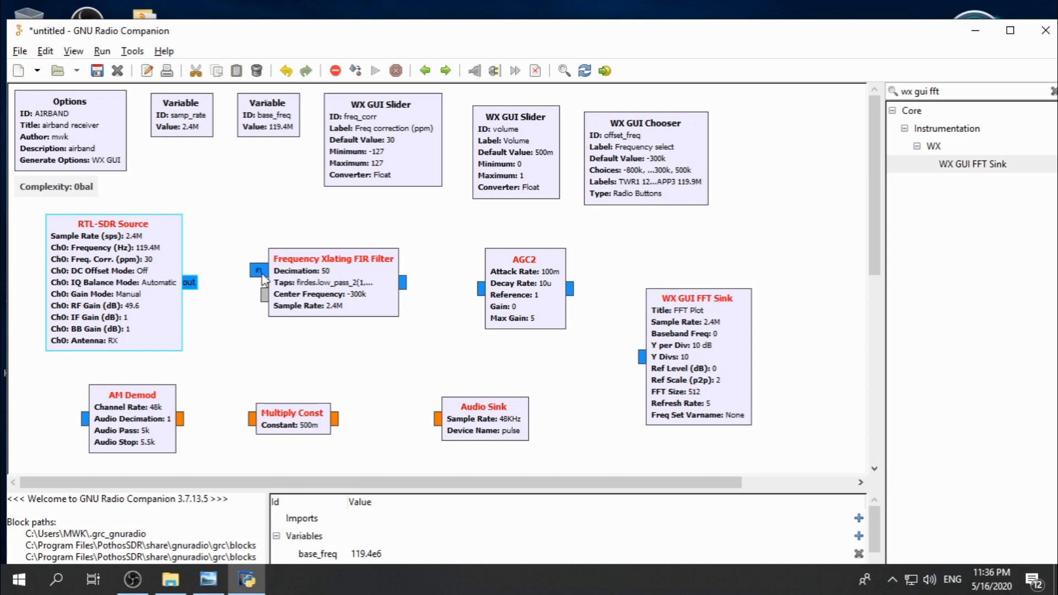
click(260, 270)
drag(335, 284, 335, 246)
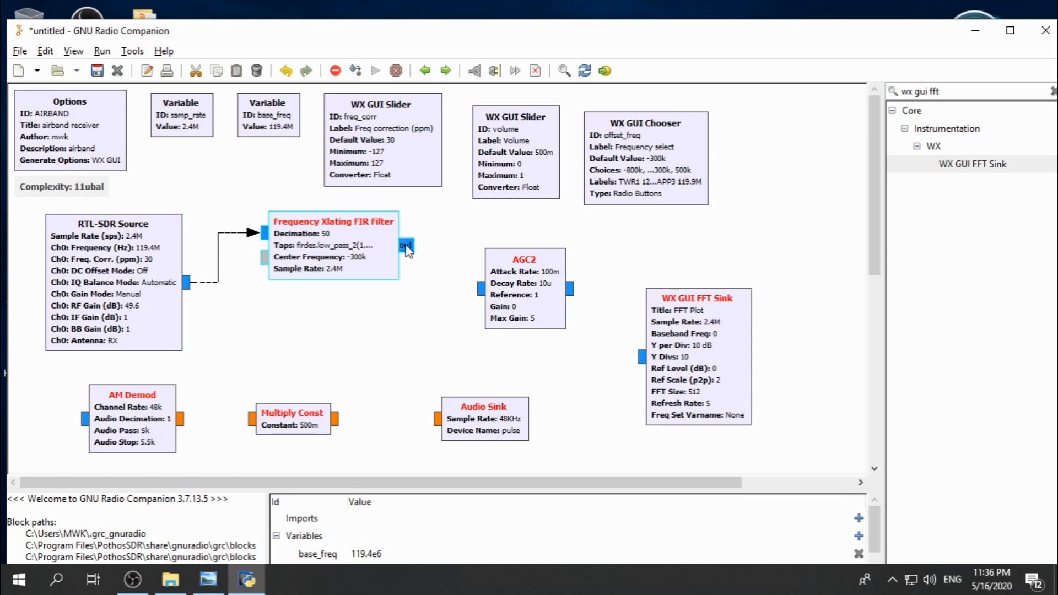
click(477, 290)
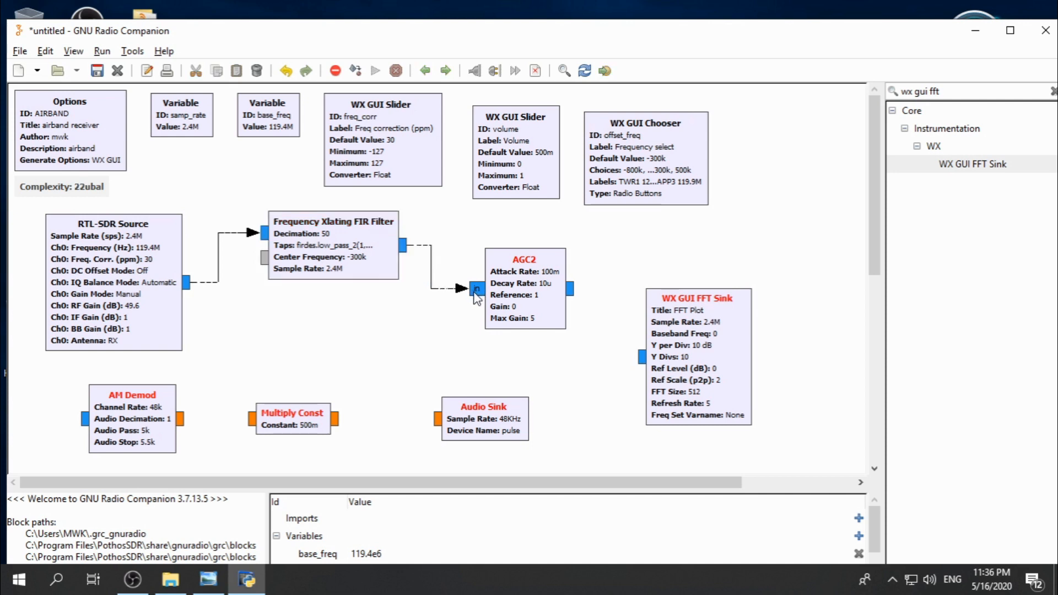
- Connect the AGC2 output to the AM Demod input and shift the AM Demod block slightly right and down
click(573, 293)
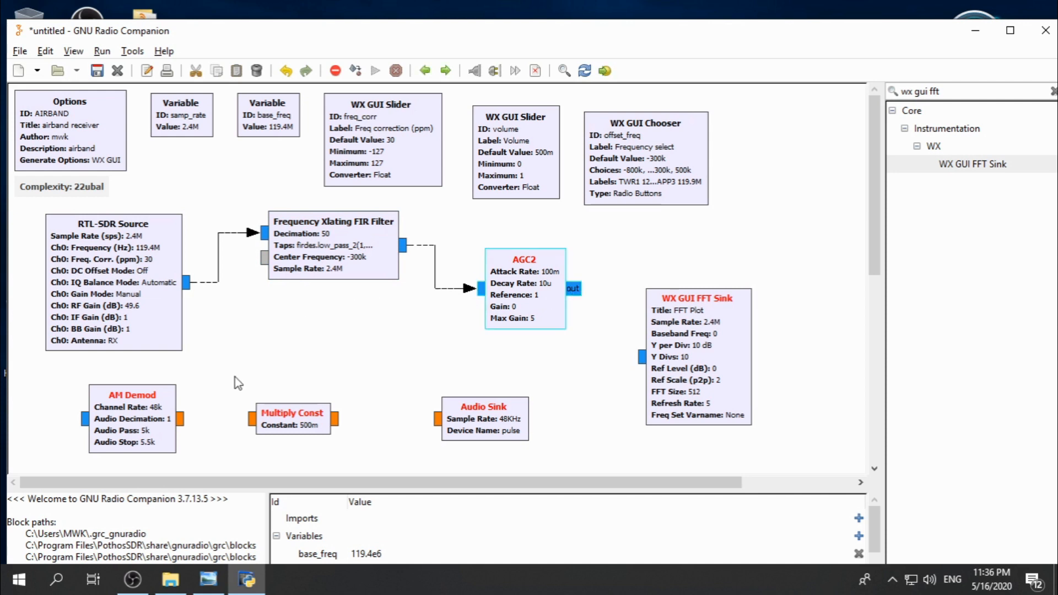
click(81, 423)
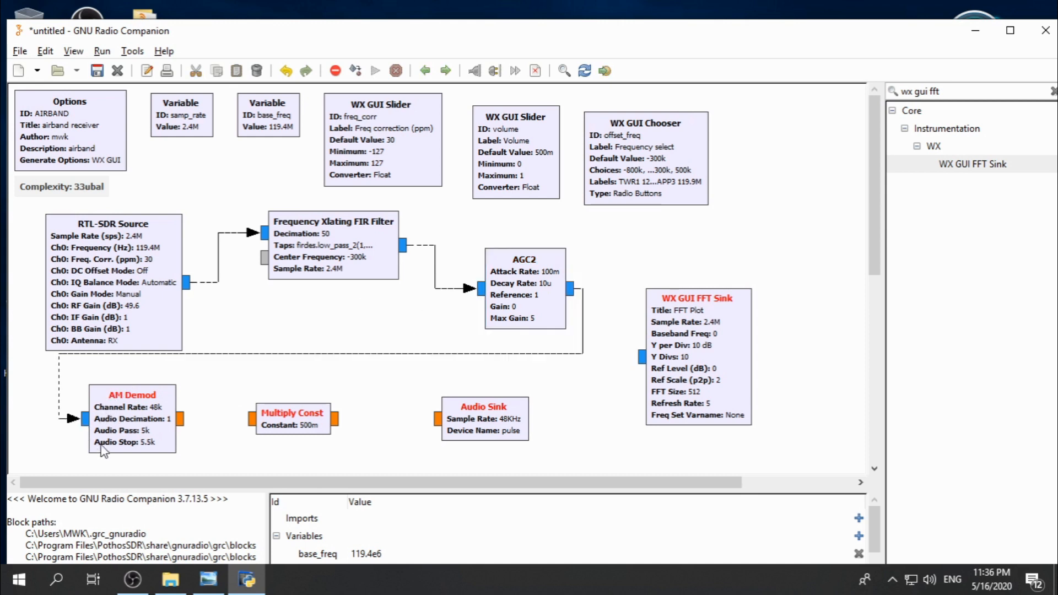
drag(126, 390, 170, 409)
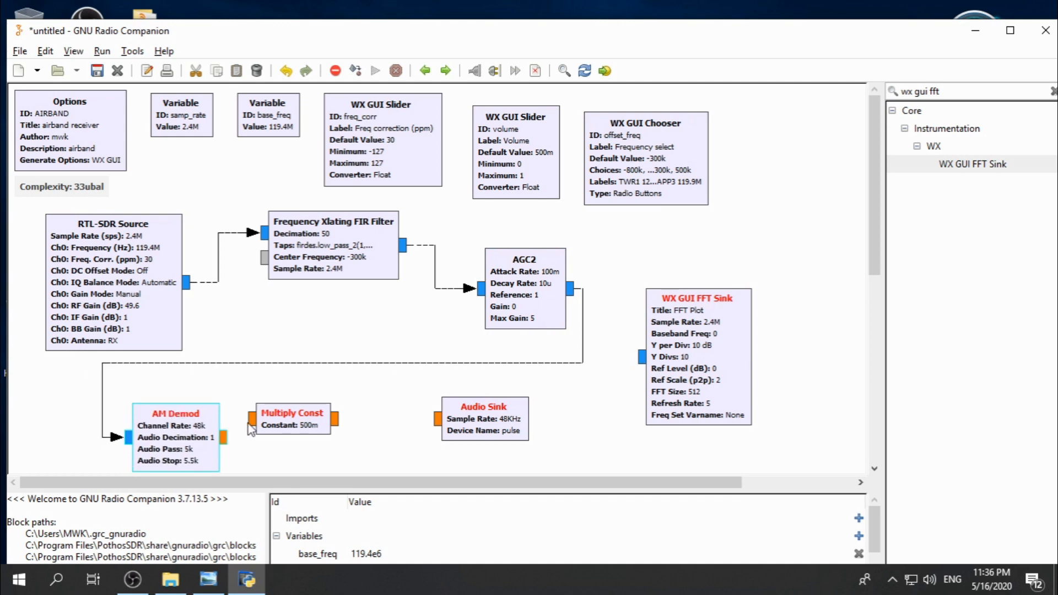
- Move Multiply Const away from AM Demod and connect AM Demod through Multiply Const to the Audio Sink
drag(296, 425, 327, 422)
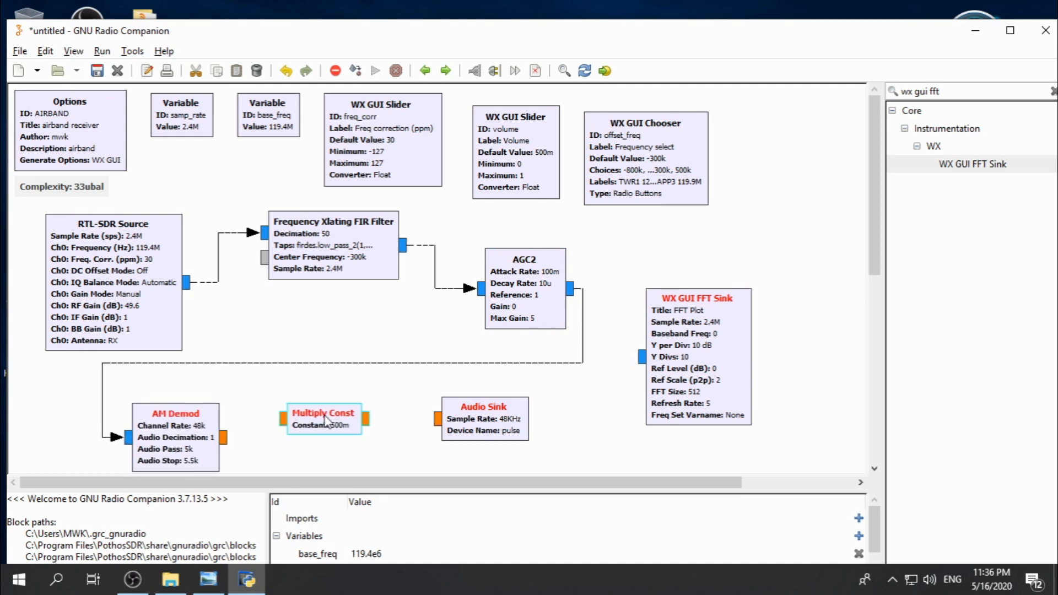
click(226, 440)
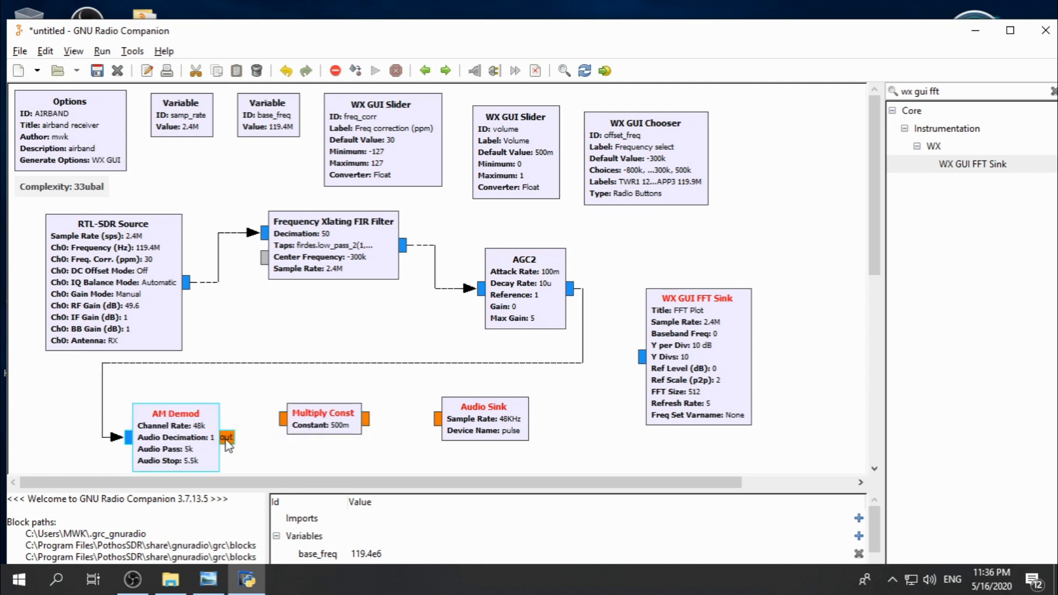
click(280, 421)
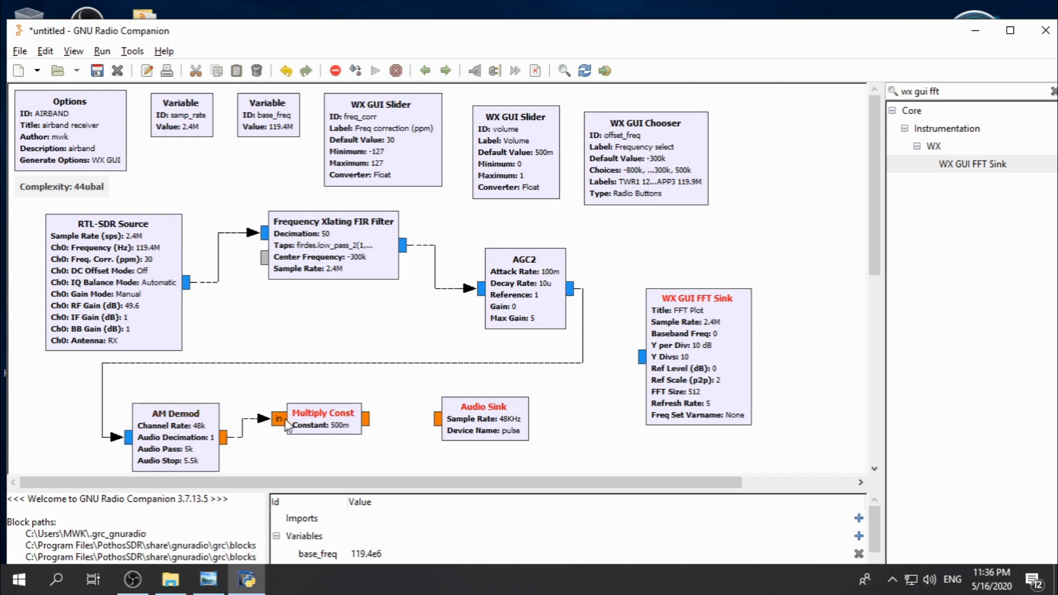
click(369, 421)
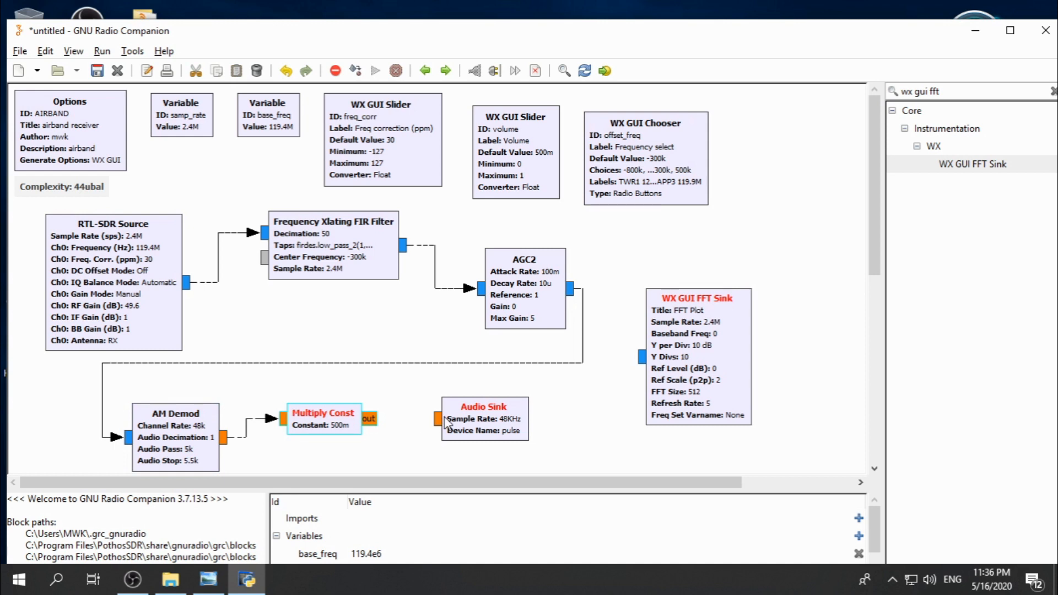
click(436, 420)
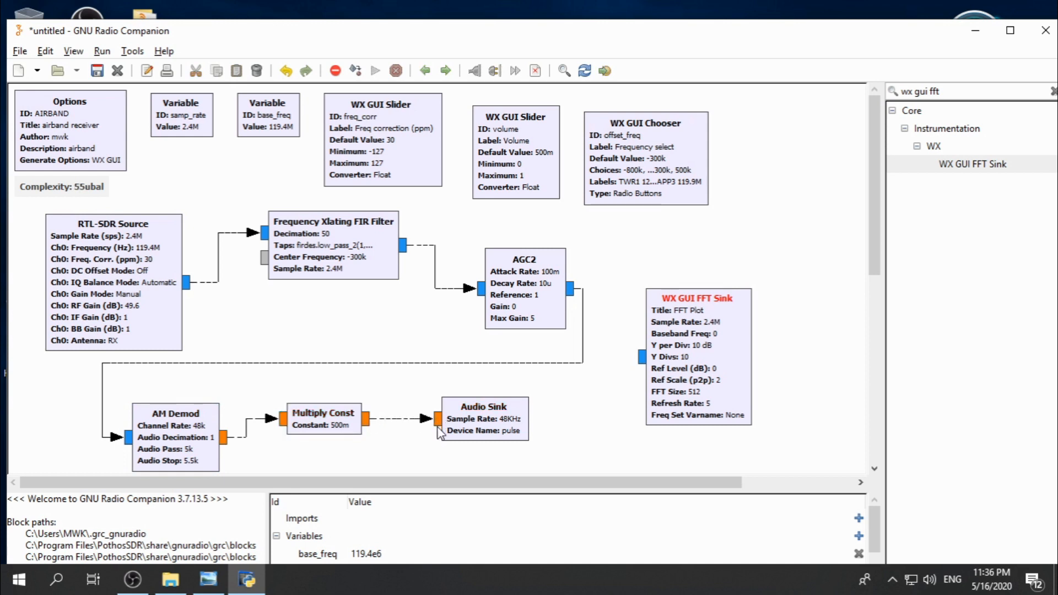
- Connect the RTL-SDR Source output to the WX GUI FFT Sink and reposition both blocks for clear wiring
drag(693, 360, 730, 304)
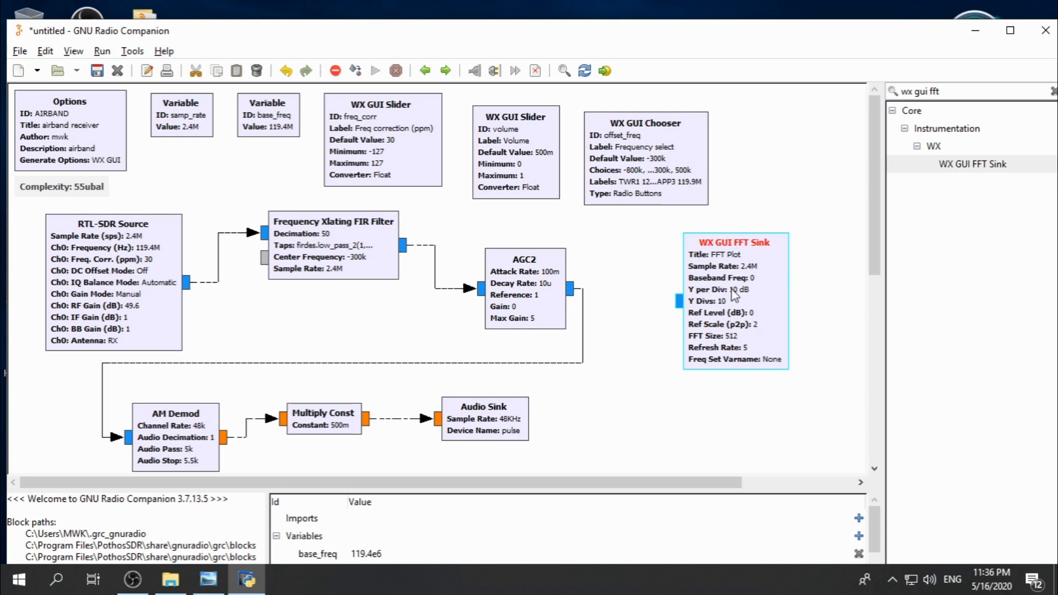
click(187, 284)
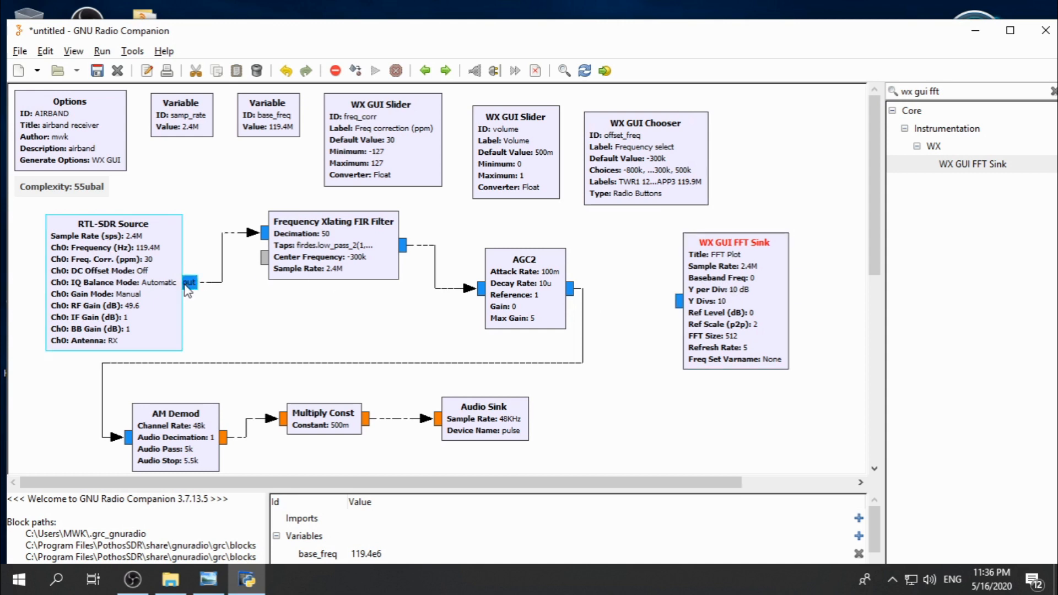
click(676, 302)
drag(717, 315, 730, 361)
drag(113, 300, 100, 307)
mouse_move(875, 240)
mouse_down()
mouse_move(880, 286)
mouse_move(880, 240)
mouse_up()
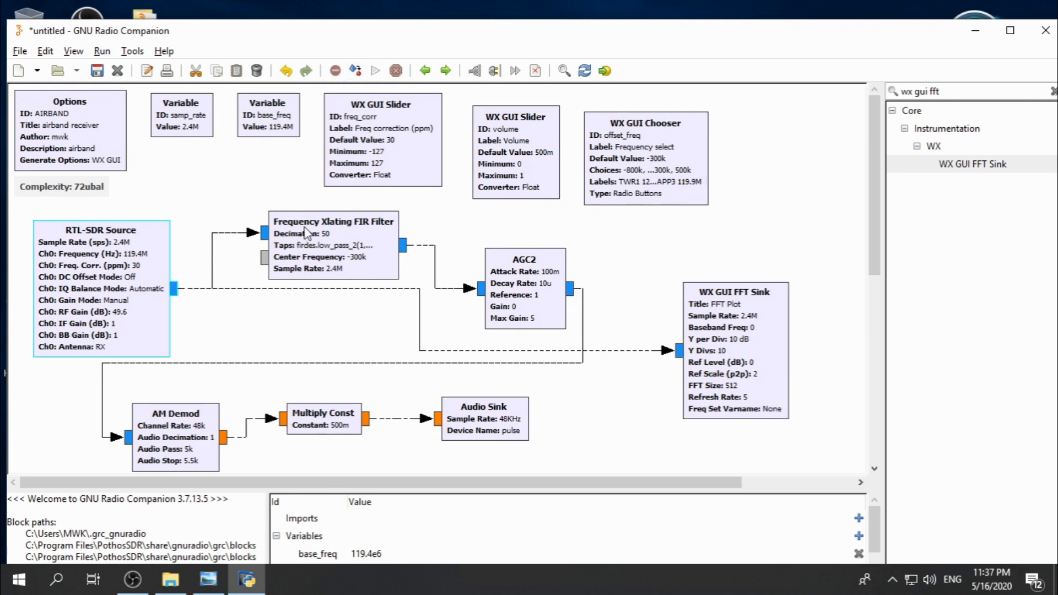
scroll(878, 520, down, 2)
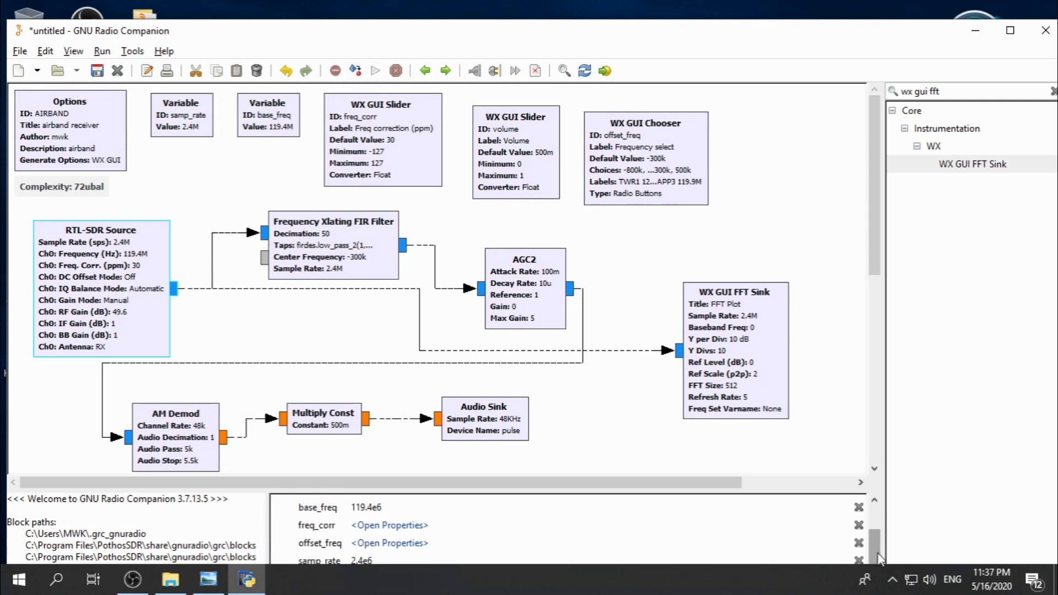
- Save the flowgraph to the Desktop as airbandtest.grc and generate its Python script
click(356, 72)
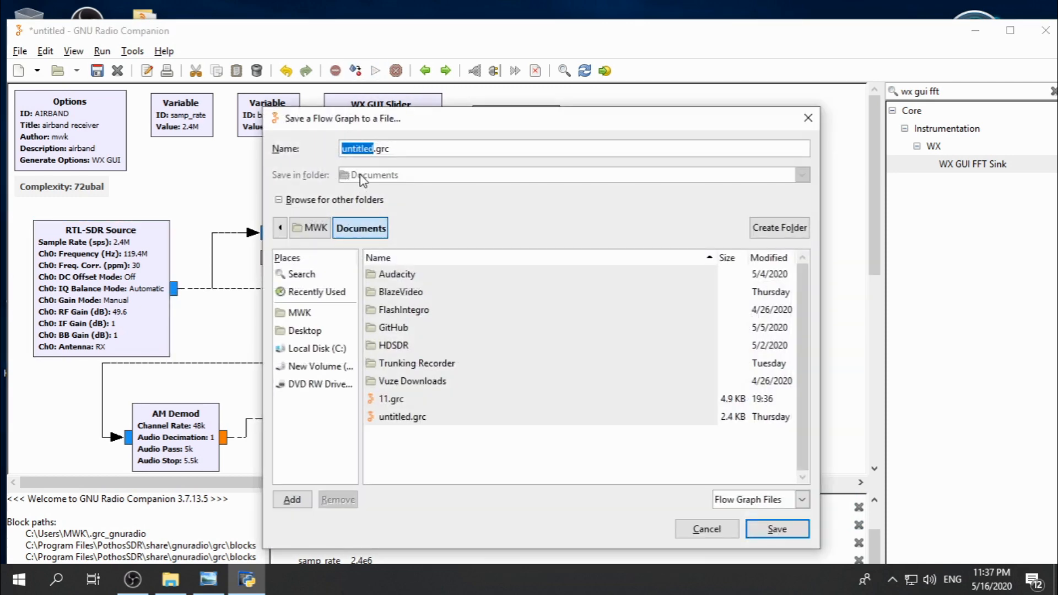
click(305, 332)
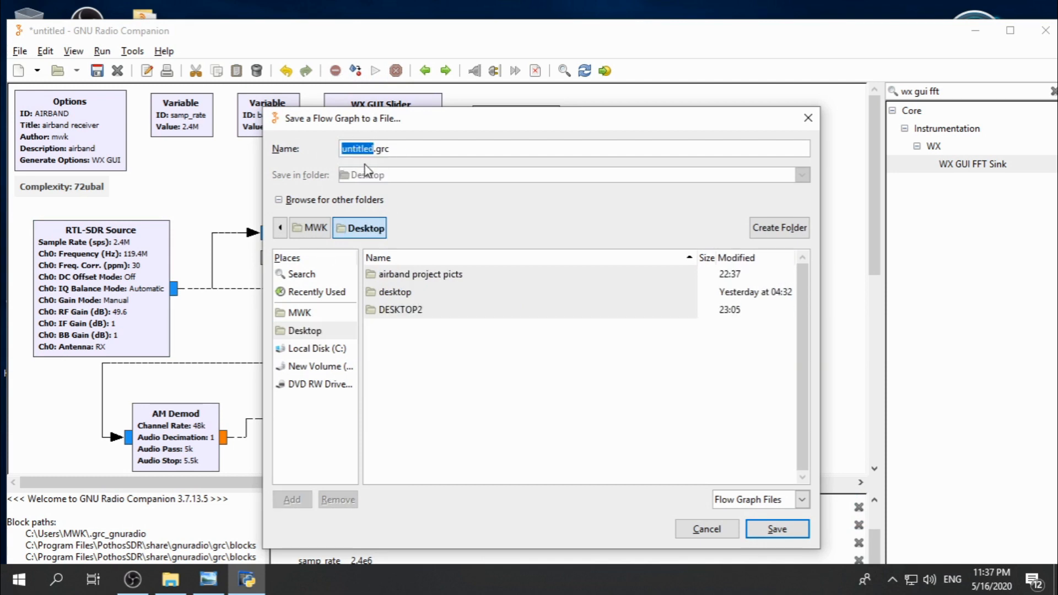
text(airbandtest)
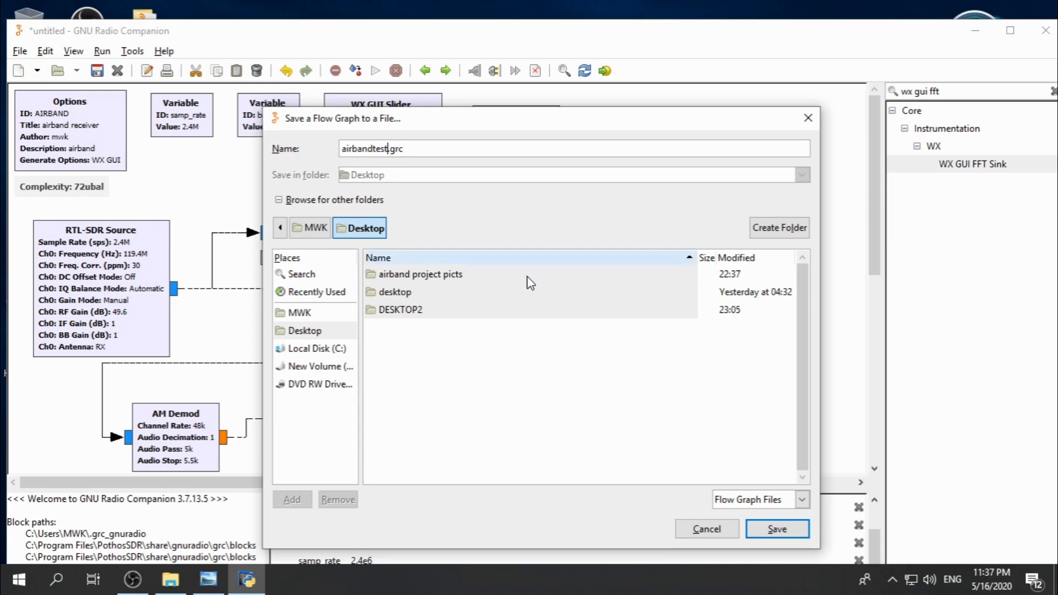
click(760, 531)
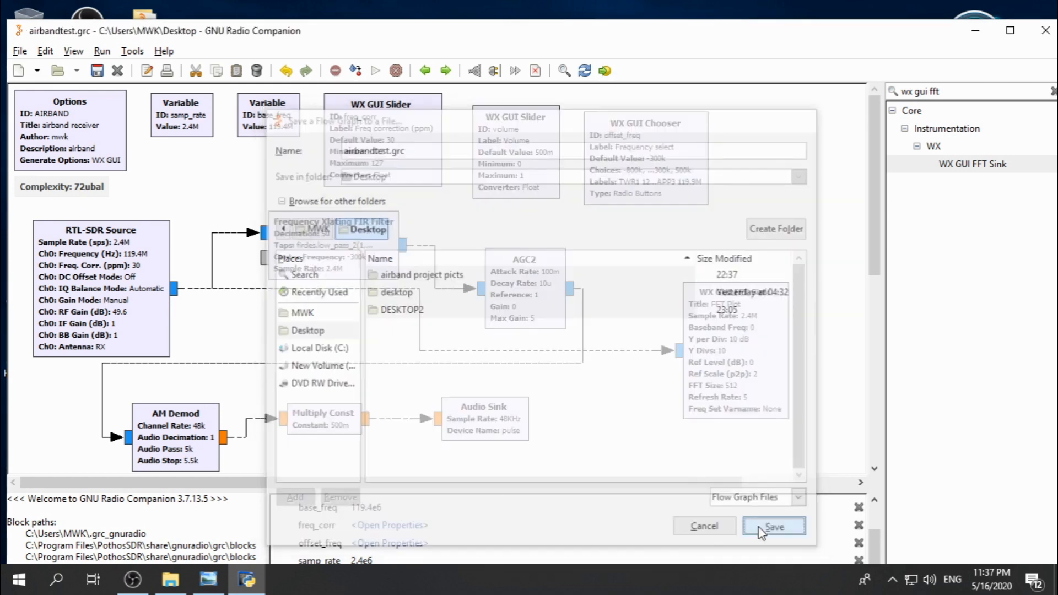
click(357, 74)
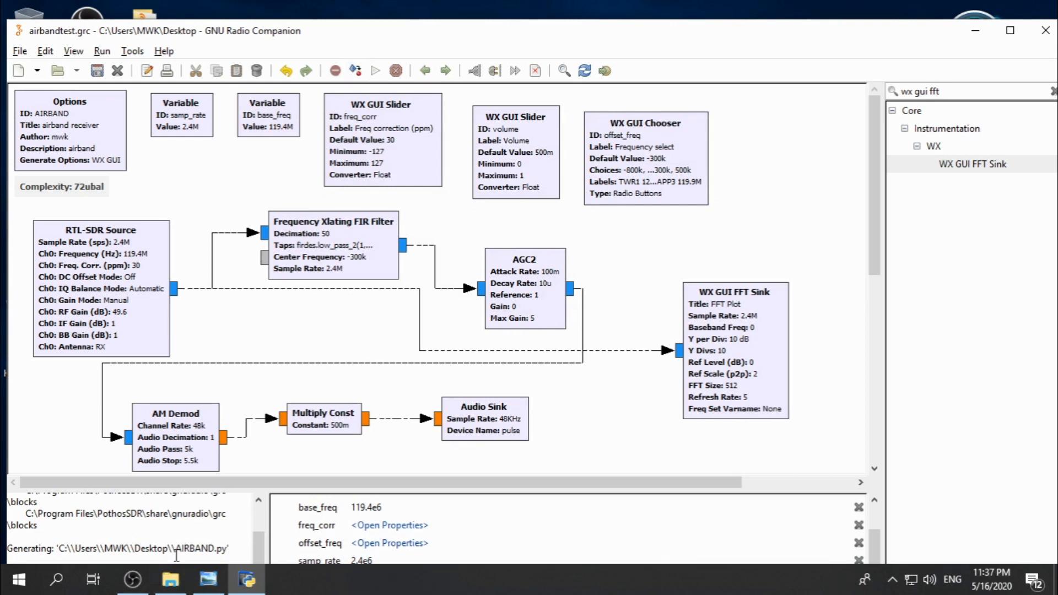
drag(177, 550, 237, 547)
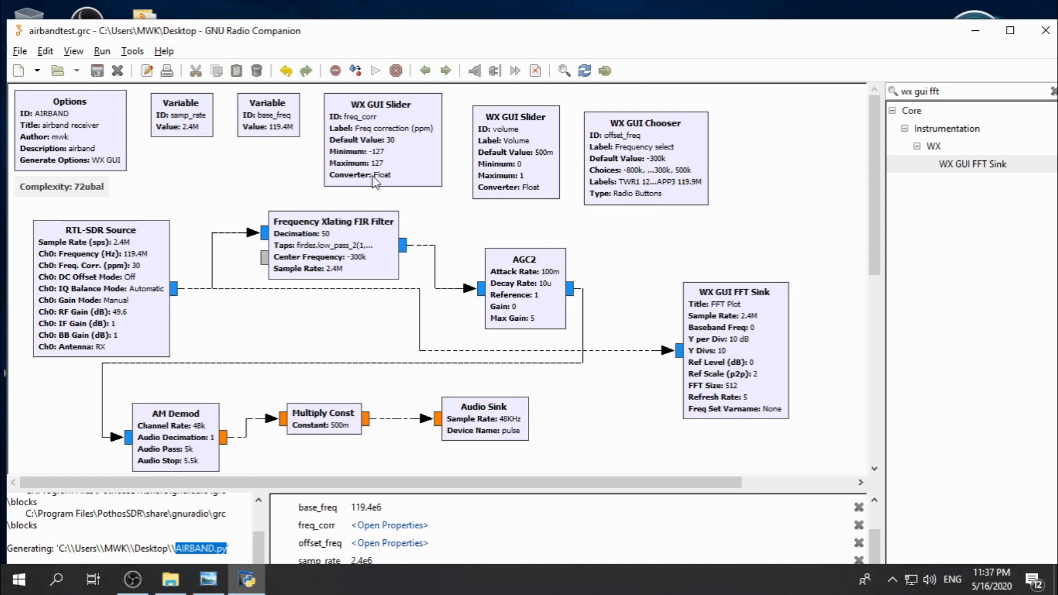
- Run the flowgraph and test the receiver's volume by raising it to 800m and lowering it to 600m
click(376, 71)
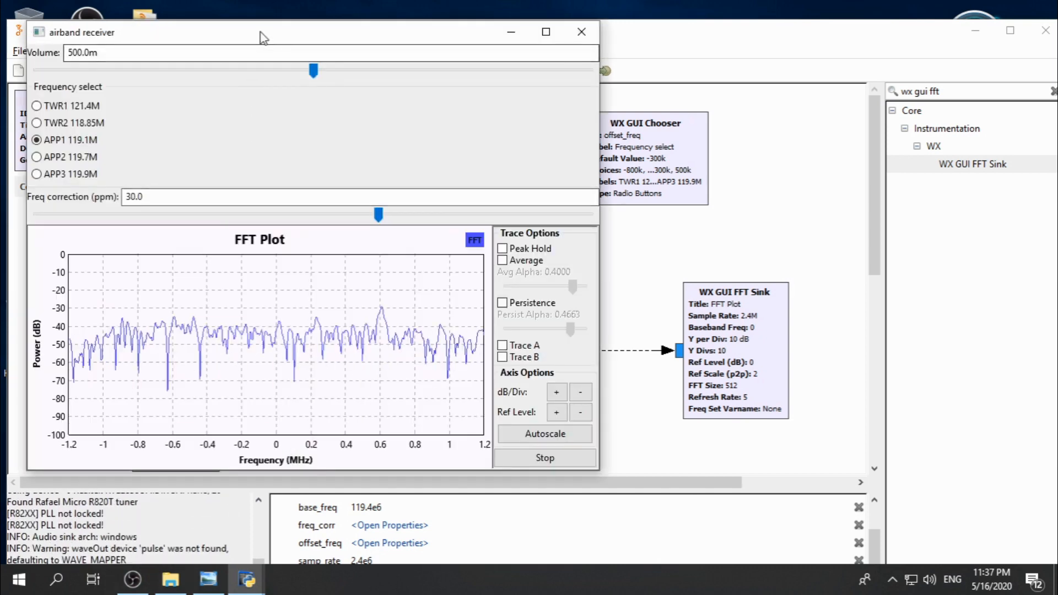
drag(310, 32, 469, 35)
click(540, 72)
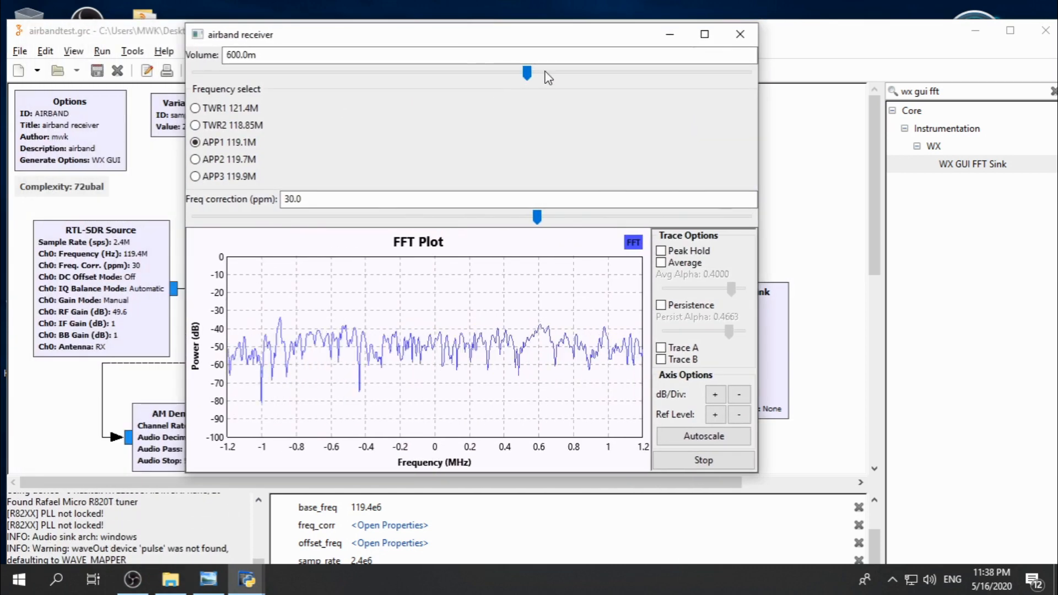
click(547, 71)
click(603, 72)
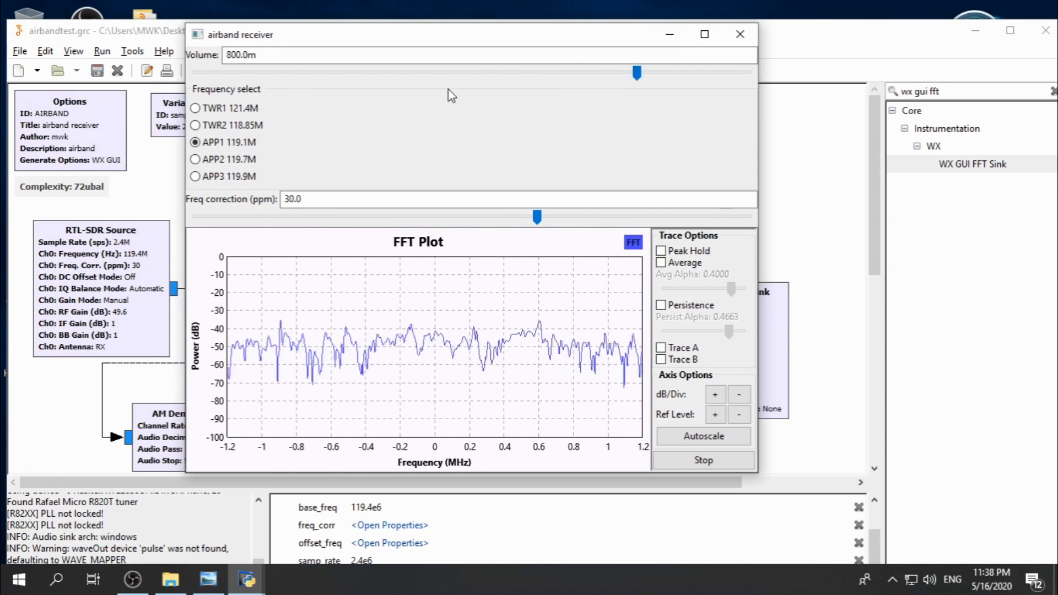
click(456, 74)
click(447, 74)
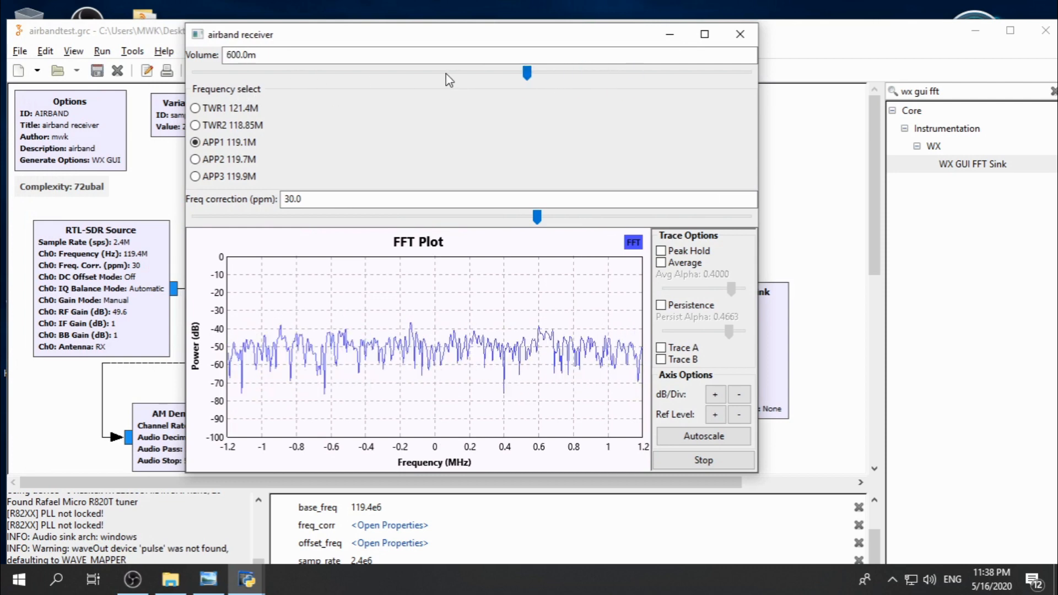
- Try the receiver's frequency choices from TWR1 121.4M through APP3 119.9M and return to TWR1 121.4M
click(196, 109)
click(196, 126)
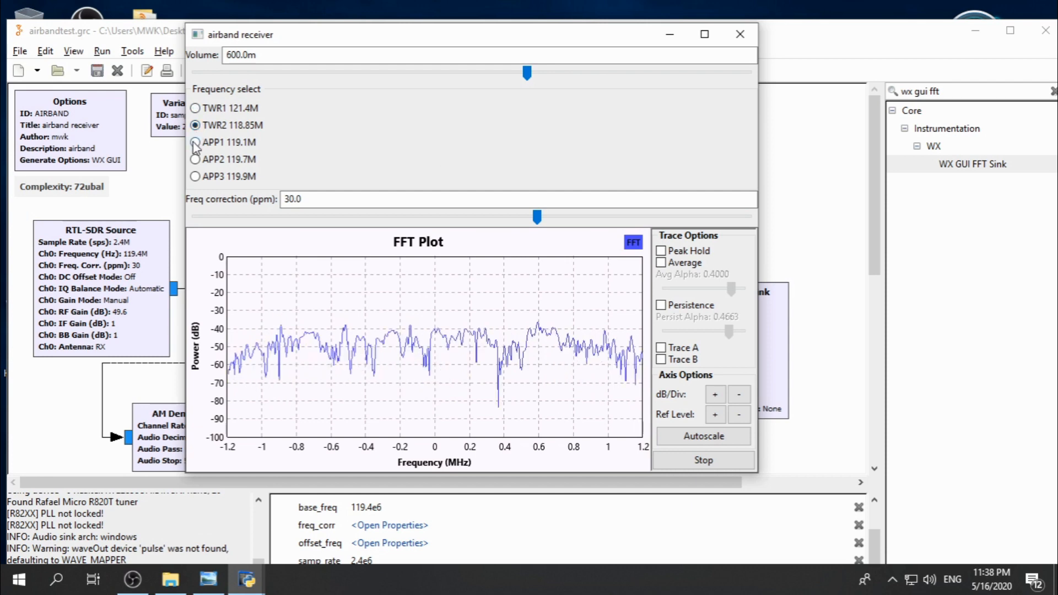
click(196, 143)
click(195, 160)
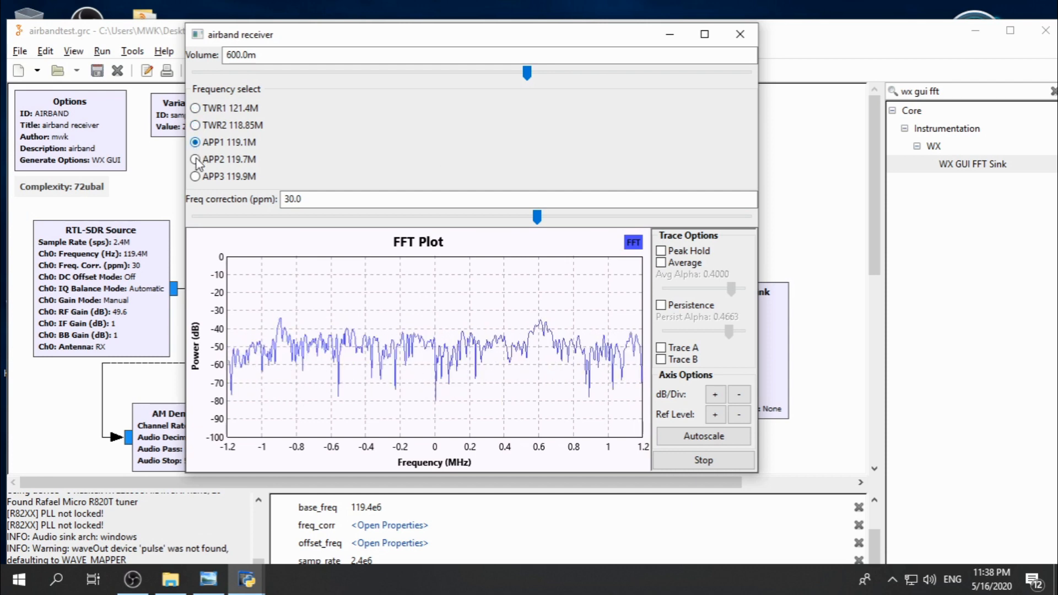
click(195, 177)
click(195, 109)
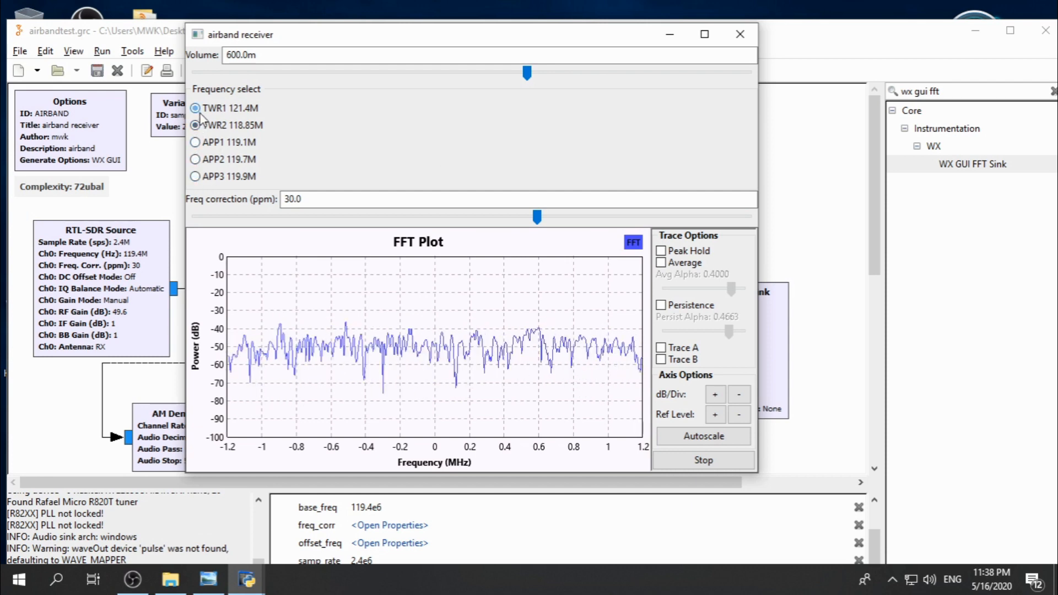
- Select the TWR2 118.85M frequency and set the receiver volume to 200m after trying 800m
drag(527, 72, 635, 73)
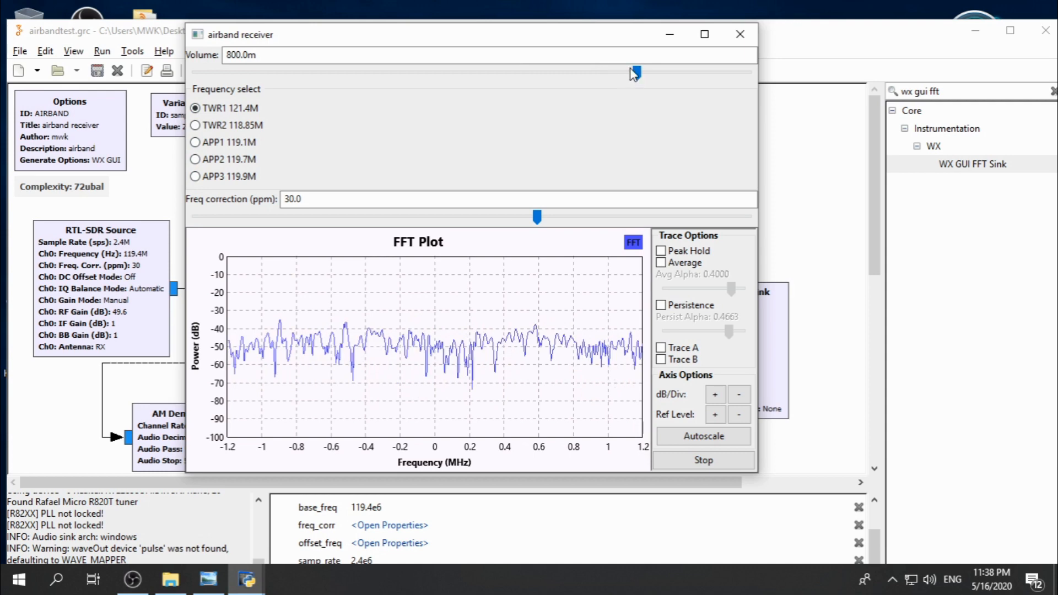
click(196, 143)
click(196, 126)
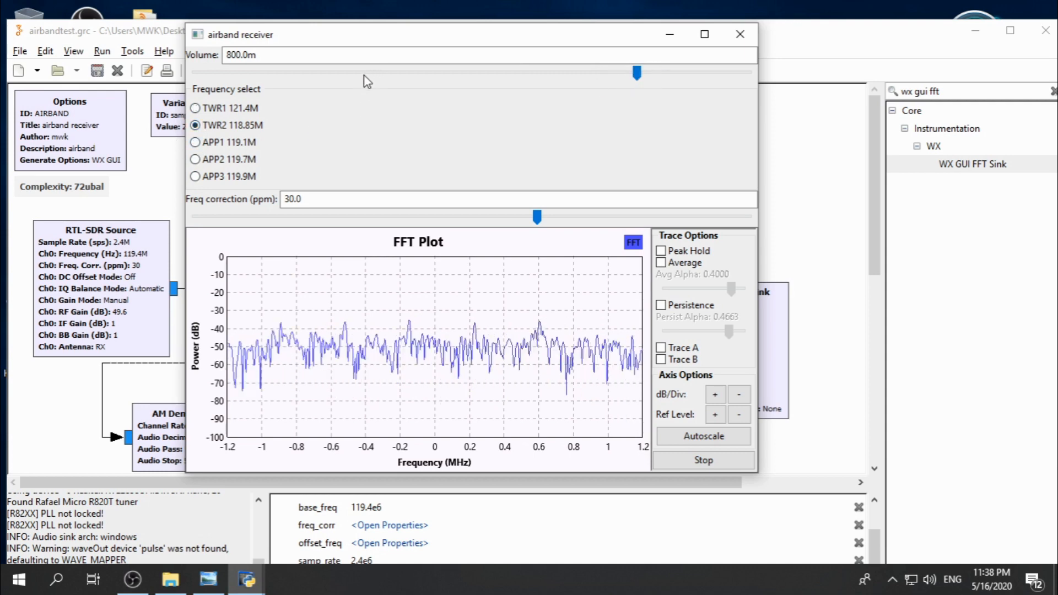
click(336, 75)
click(336, 75)
click(336, 75)
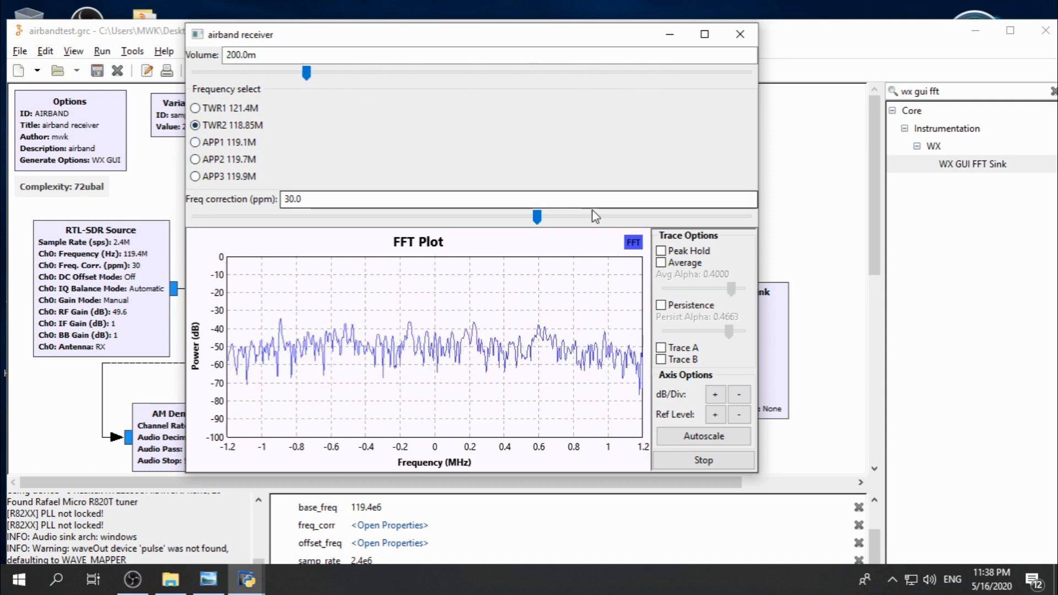
- Set the frequency correction to 19 ppm and try the FFT plot's Peak Hold and Average options, leaving both off
drag(537, 216, 513, 217)
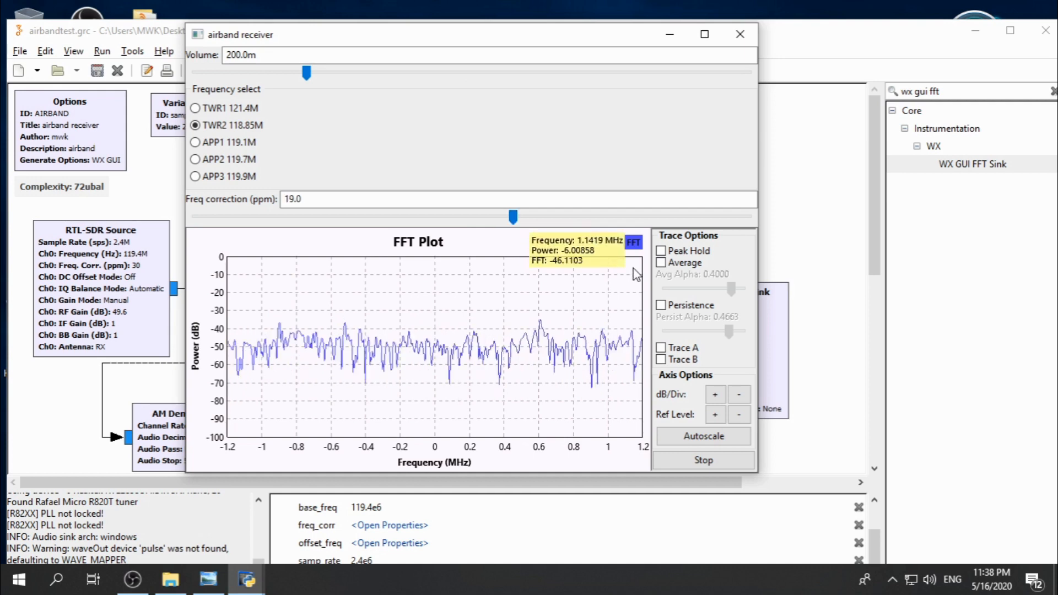
click(661, 251)
click(661, 263)
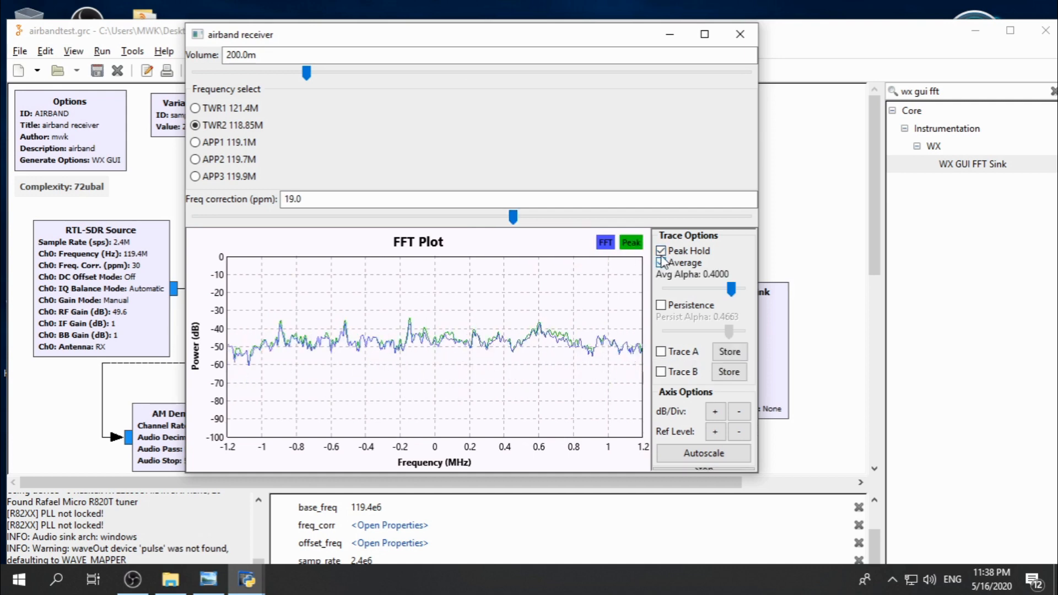
click(661, 255)
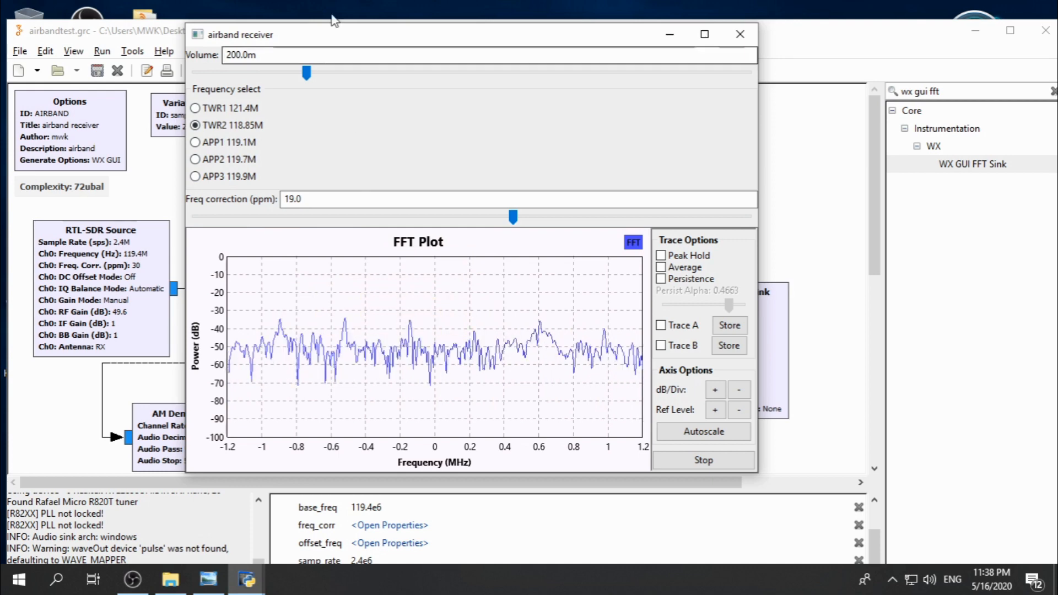
- Close the running airband receiver and minimize the flowgraph editor to show the desktop
mouse_move(348, 38)
mouse_down()
mouse_move(456, 57)
mouse_move(246, 28)
mouse_move(334, 37)
mouse_up()
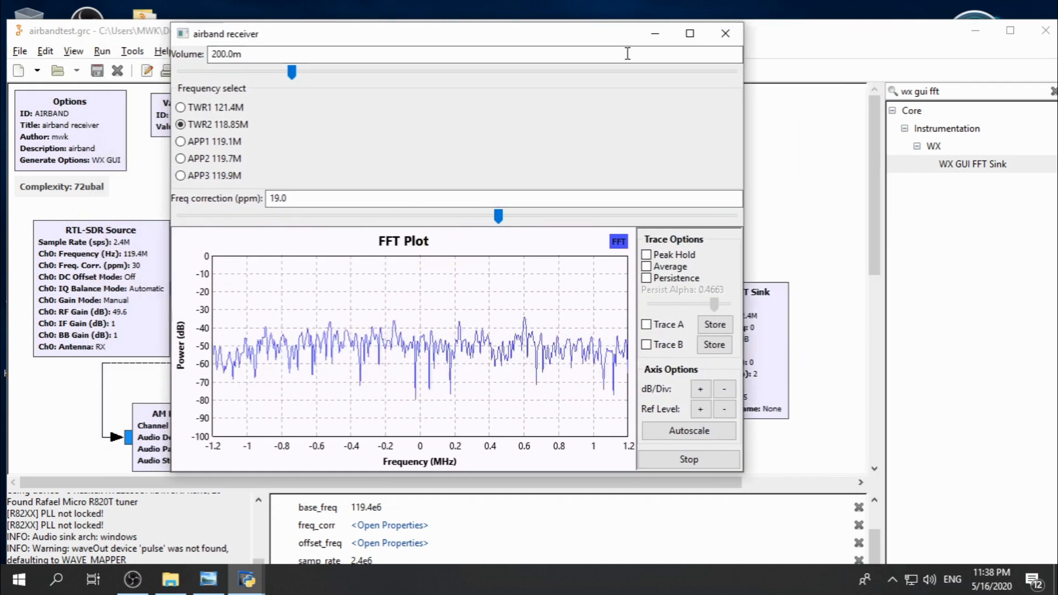
click(725, 33)
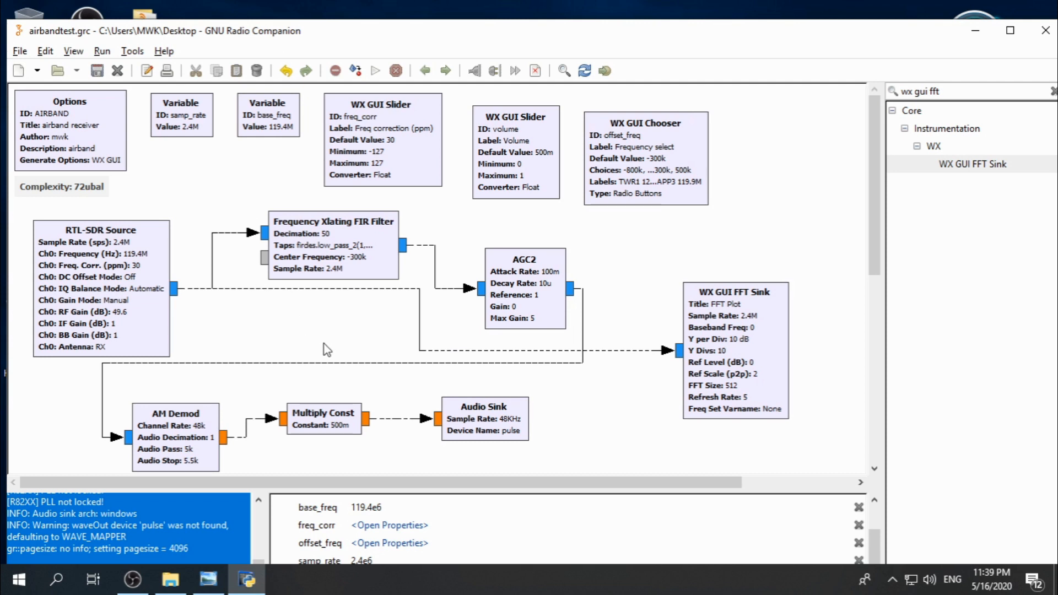
click(975, 31)
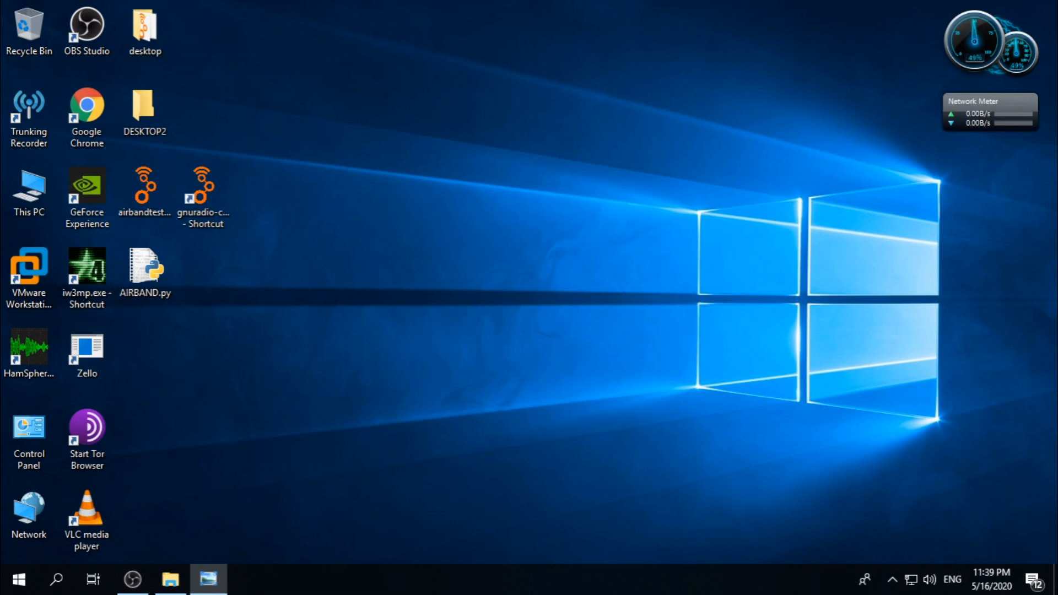